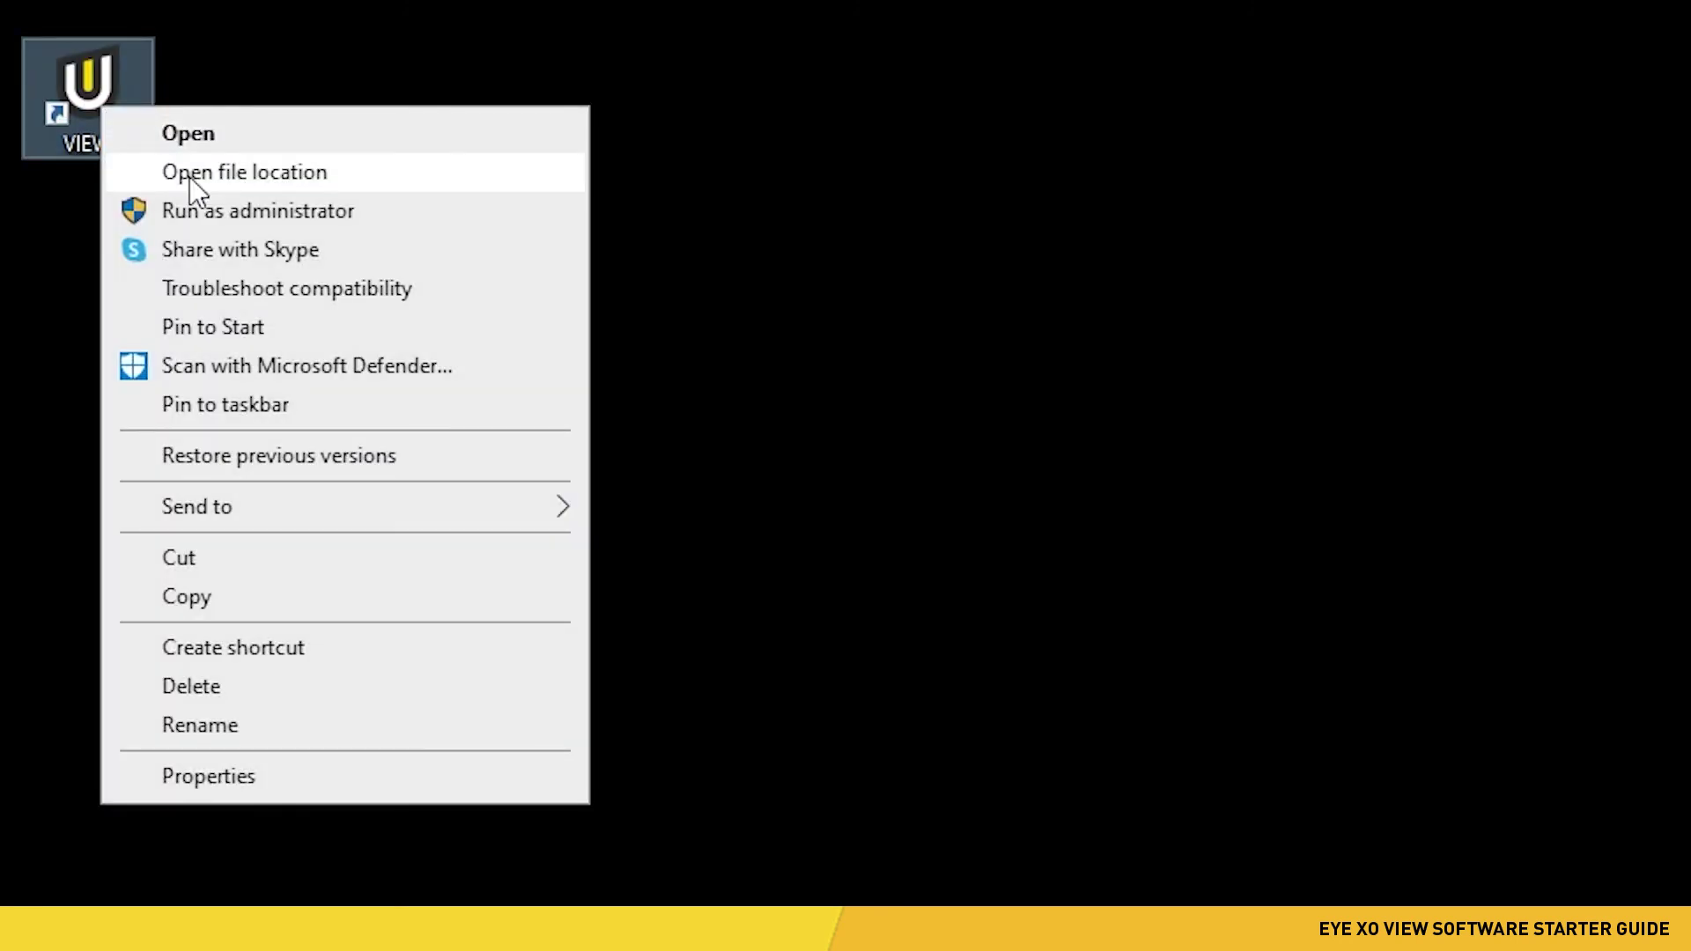
- Open the VIEW shortcut's file location in C:\VIEW and select the Configuration app
{"action": "left_click", "coordinate": [188, 177]}
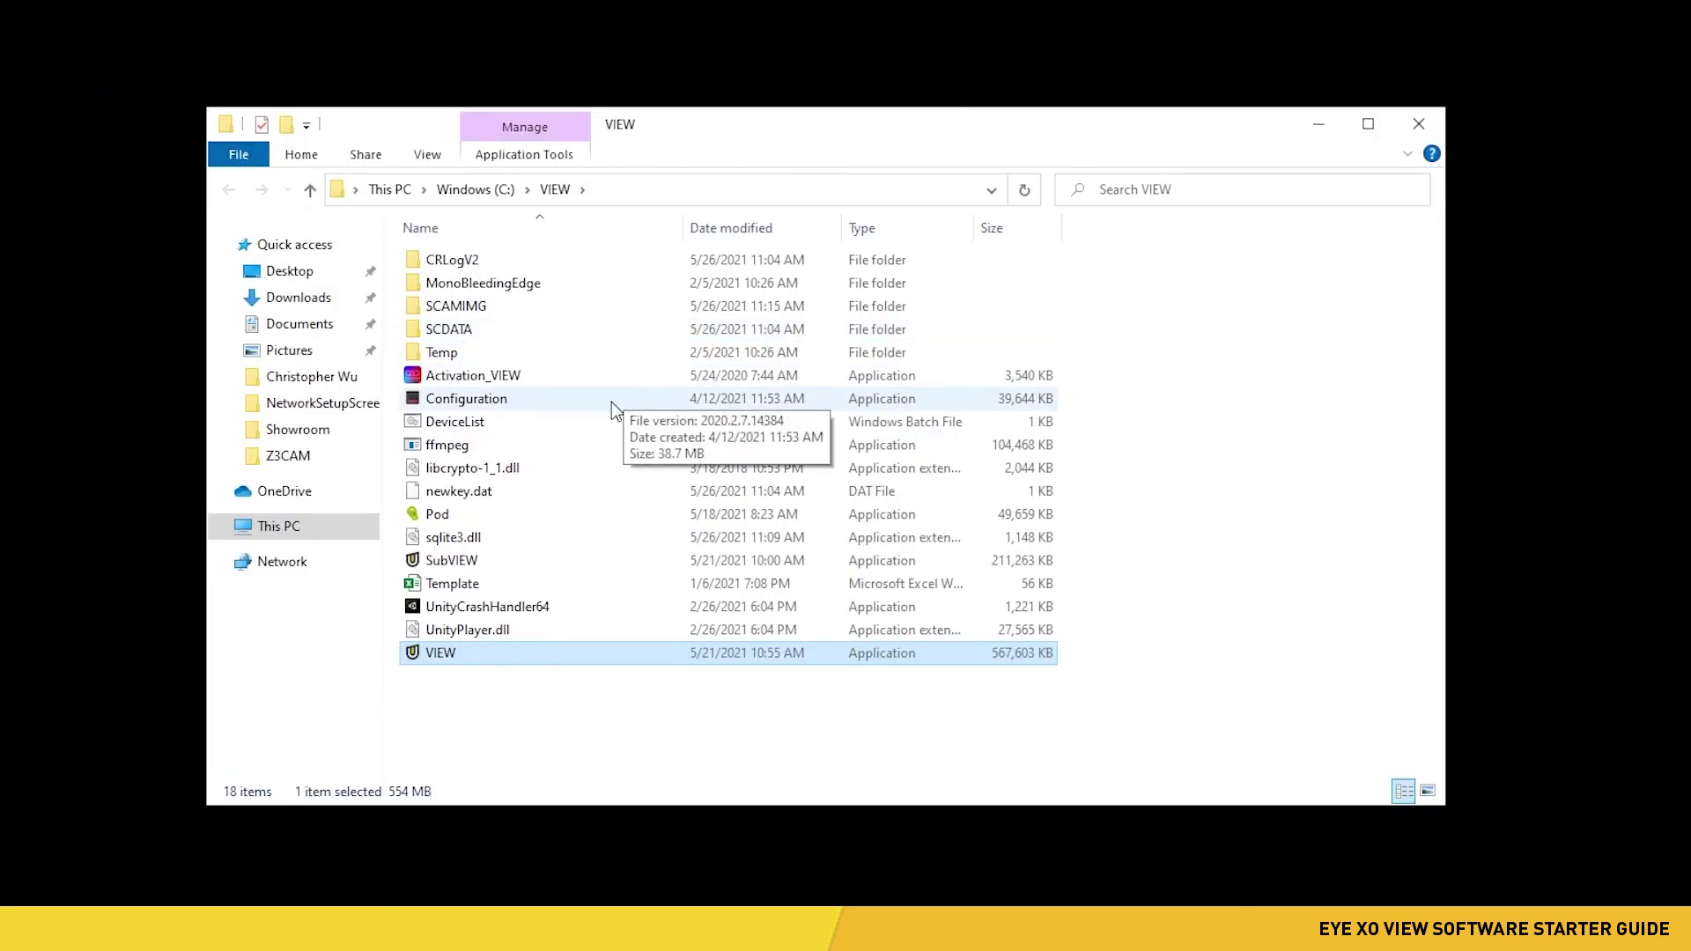
{"action": "left_click", "coordinate": [611, 402]}
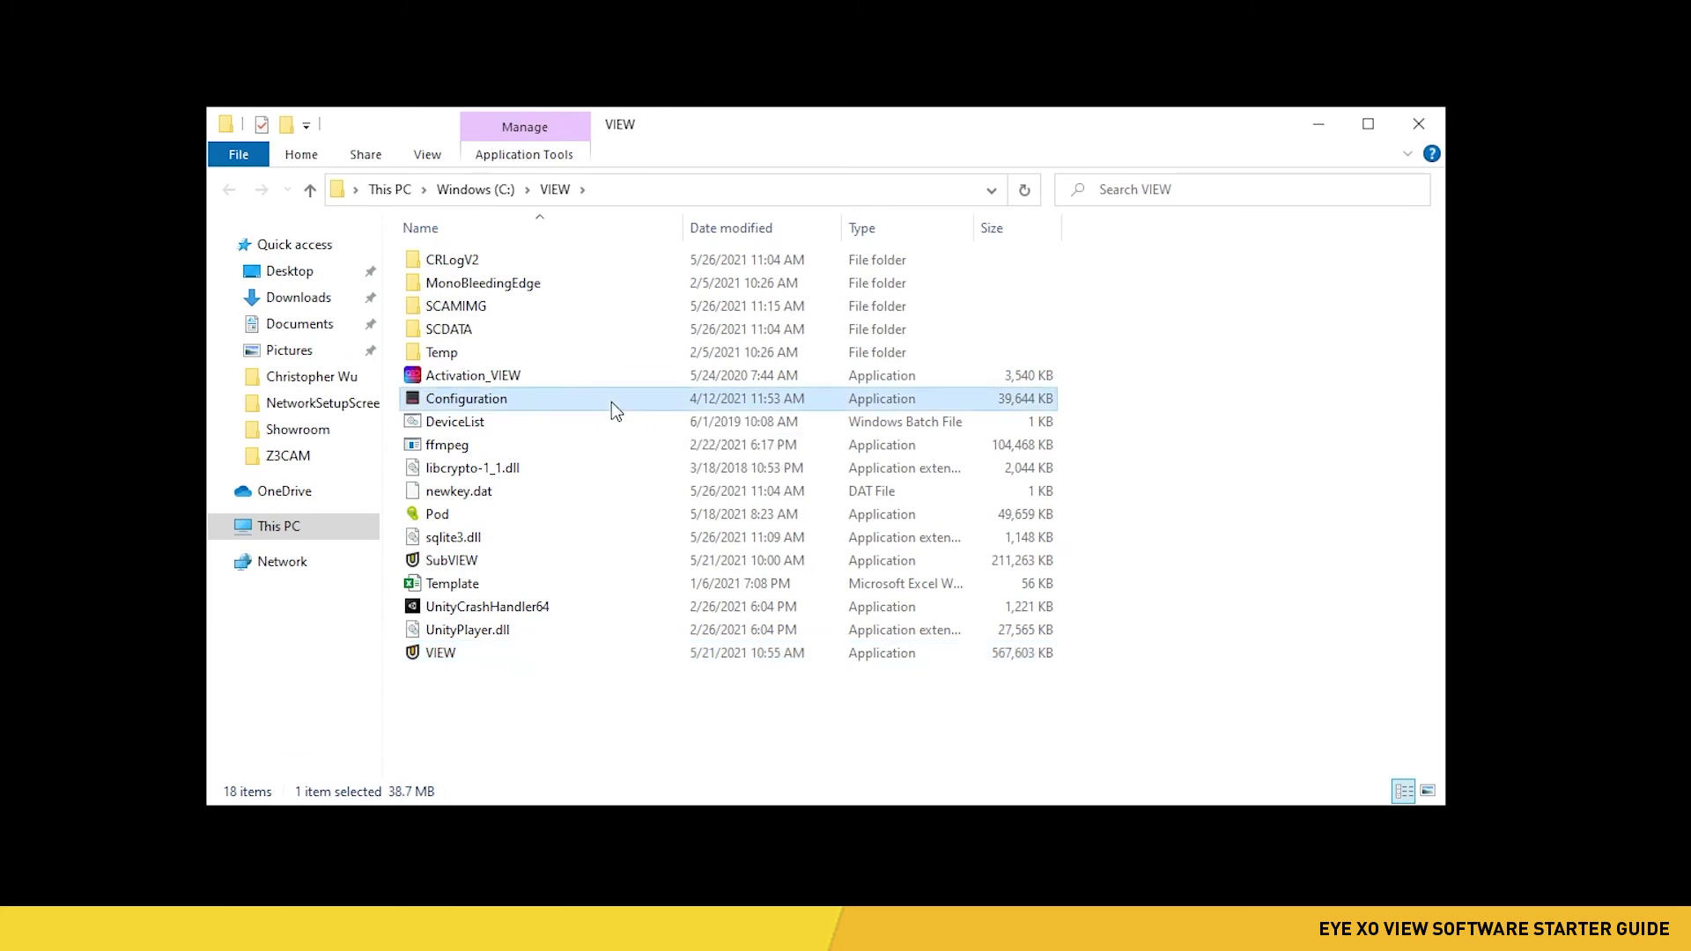
- Launch VIEW Configuration, keeping 1920x1080 screen resolution and Monitor1 as the display
{"action": "double_click", "coordinate": [611, 402]}
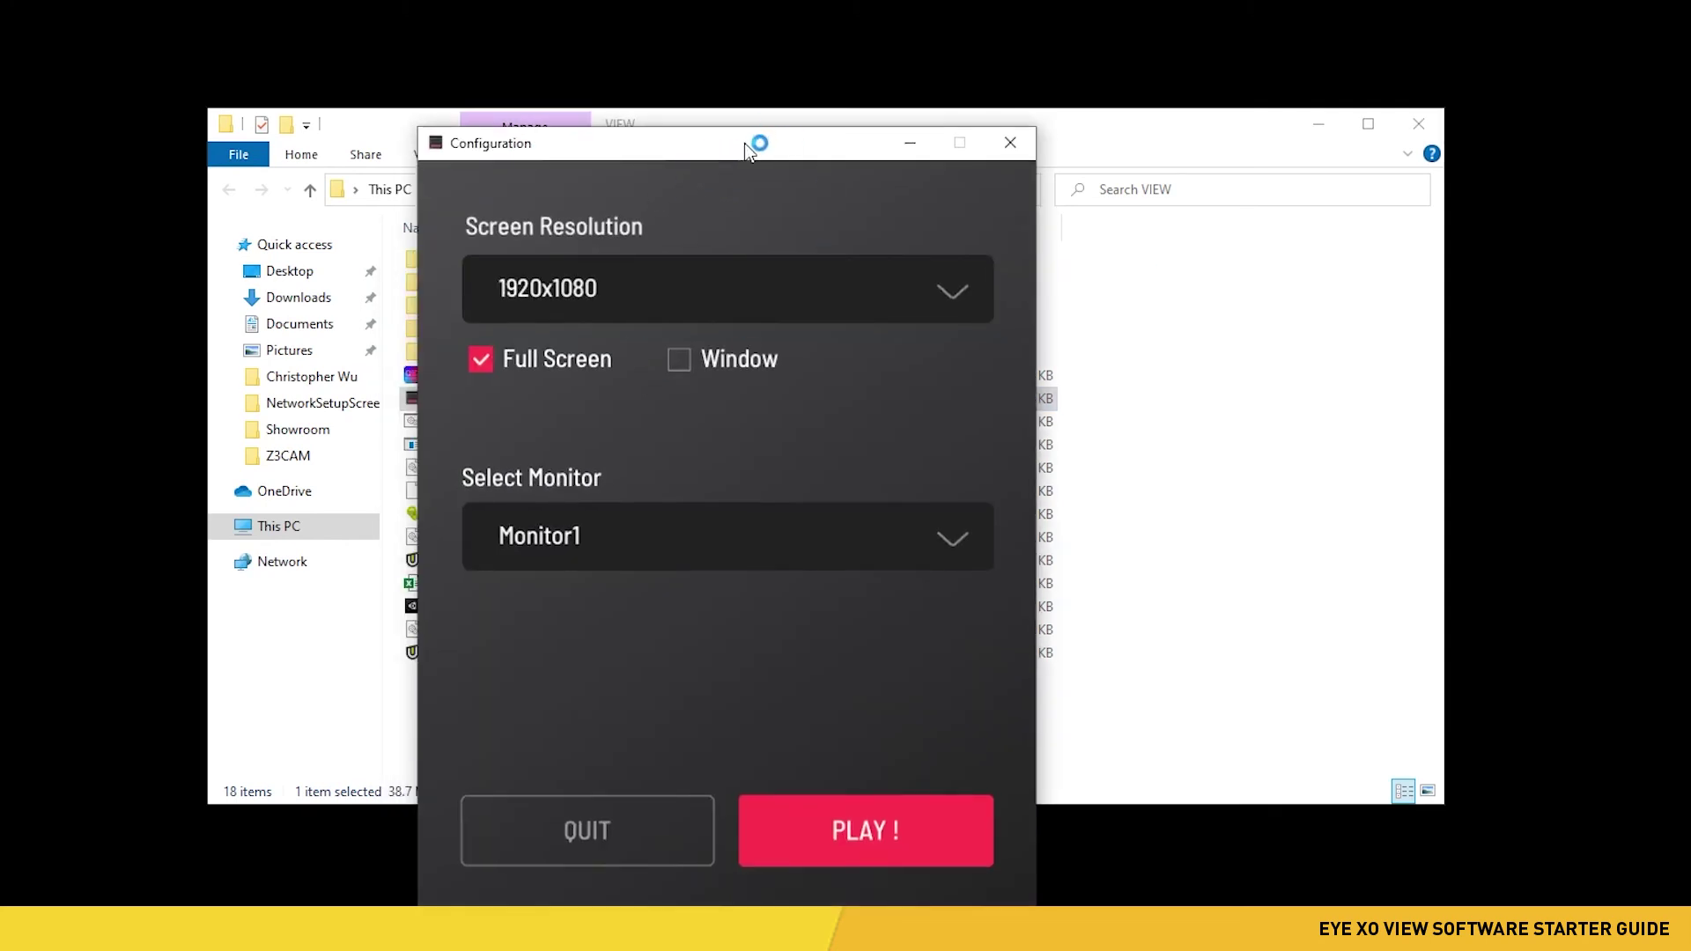
{"action": "left_click_drag", "start_coordinate": [743, 143], "coordinate": [900, 81]}
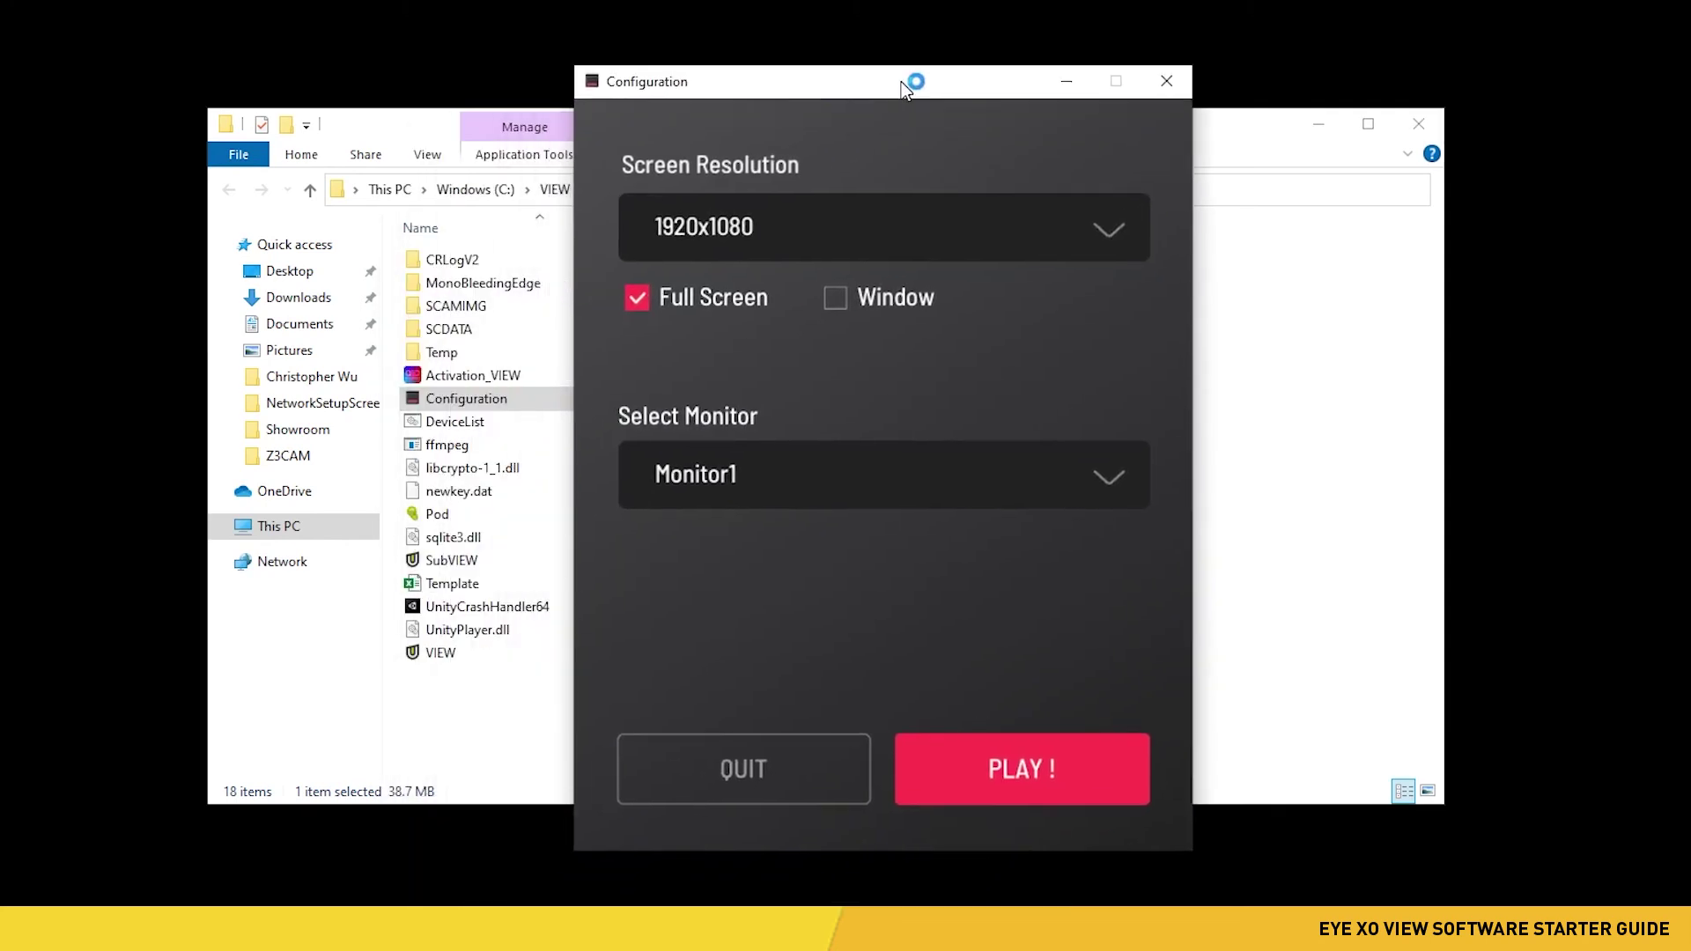
{"action": "left_click", "coordinate": [845, 233]}
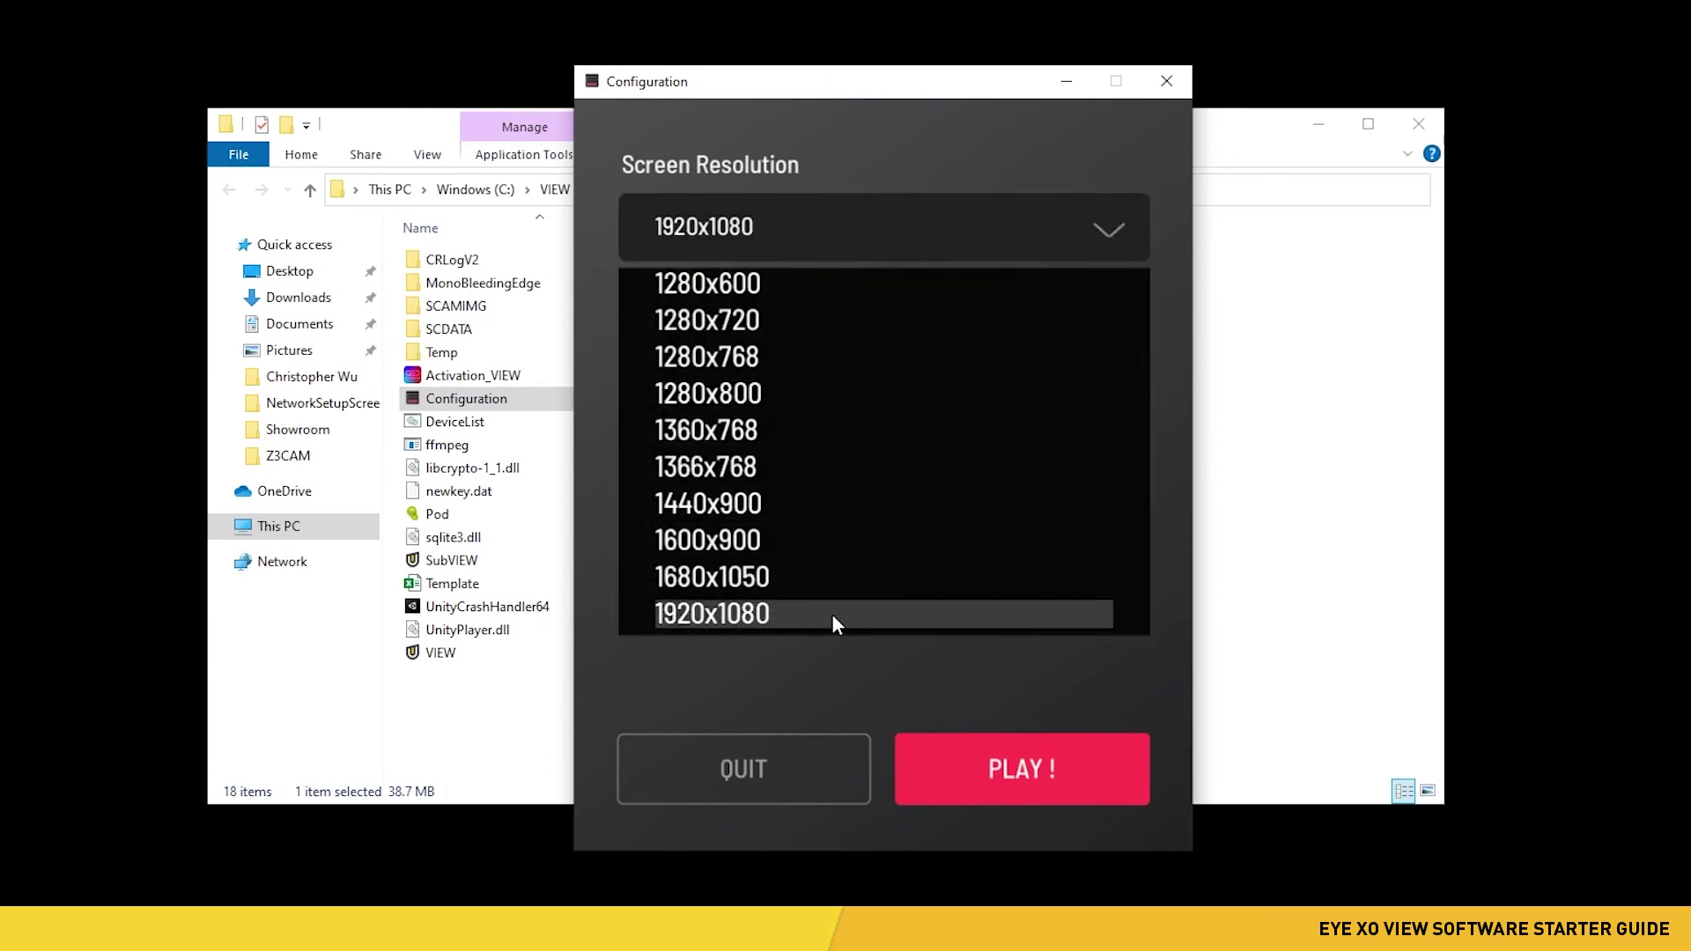
{"action": "left_click", "coordinate": [831, 615]}
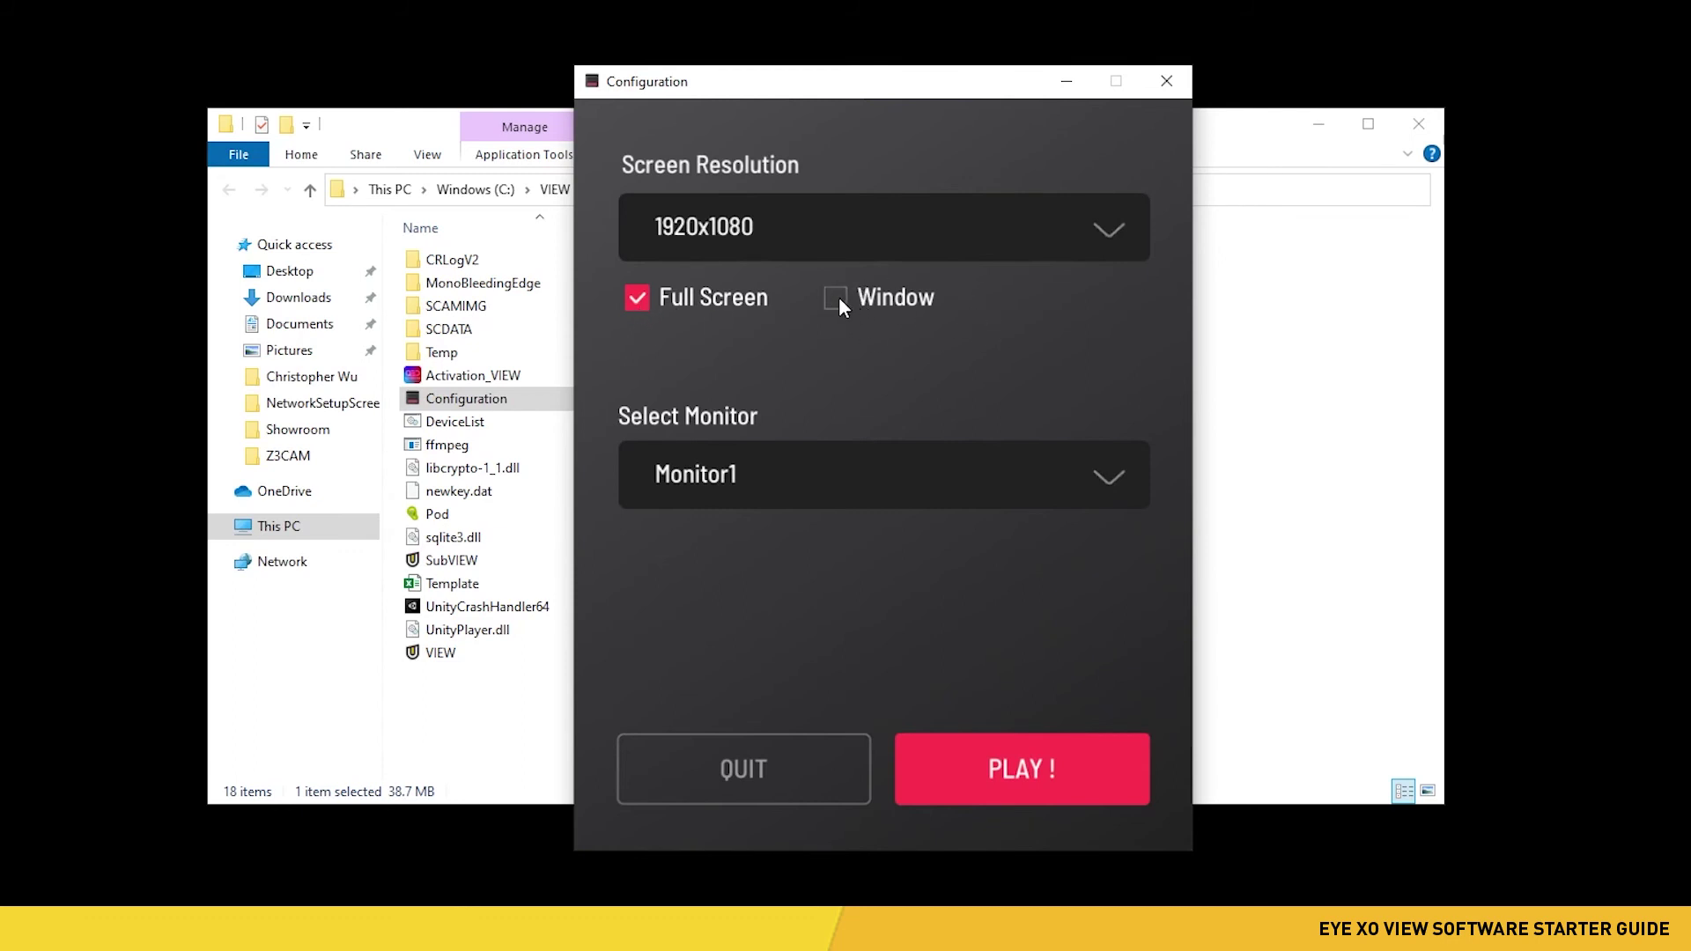
{"action": "left_click", "coordinate": [872, 473]}
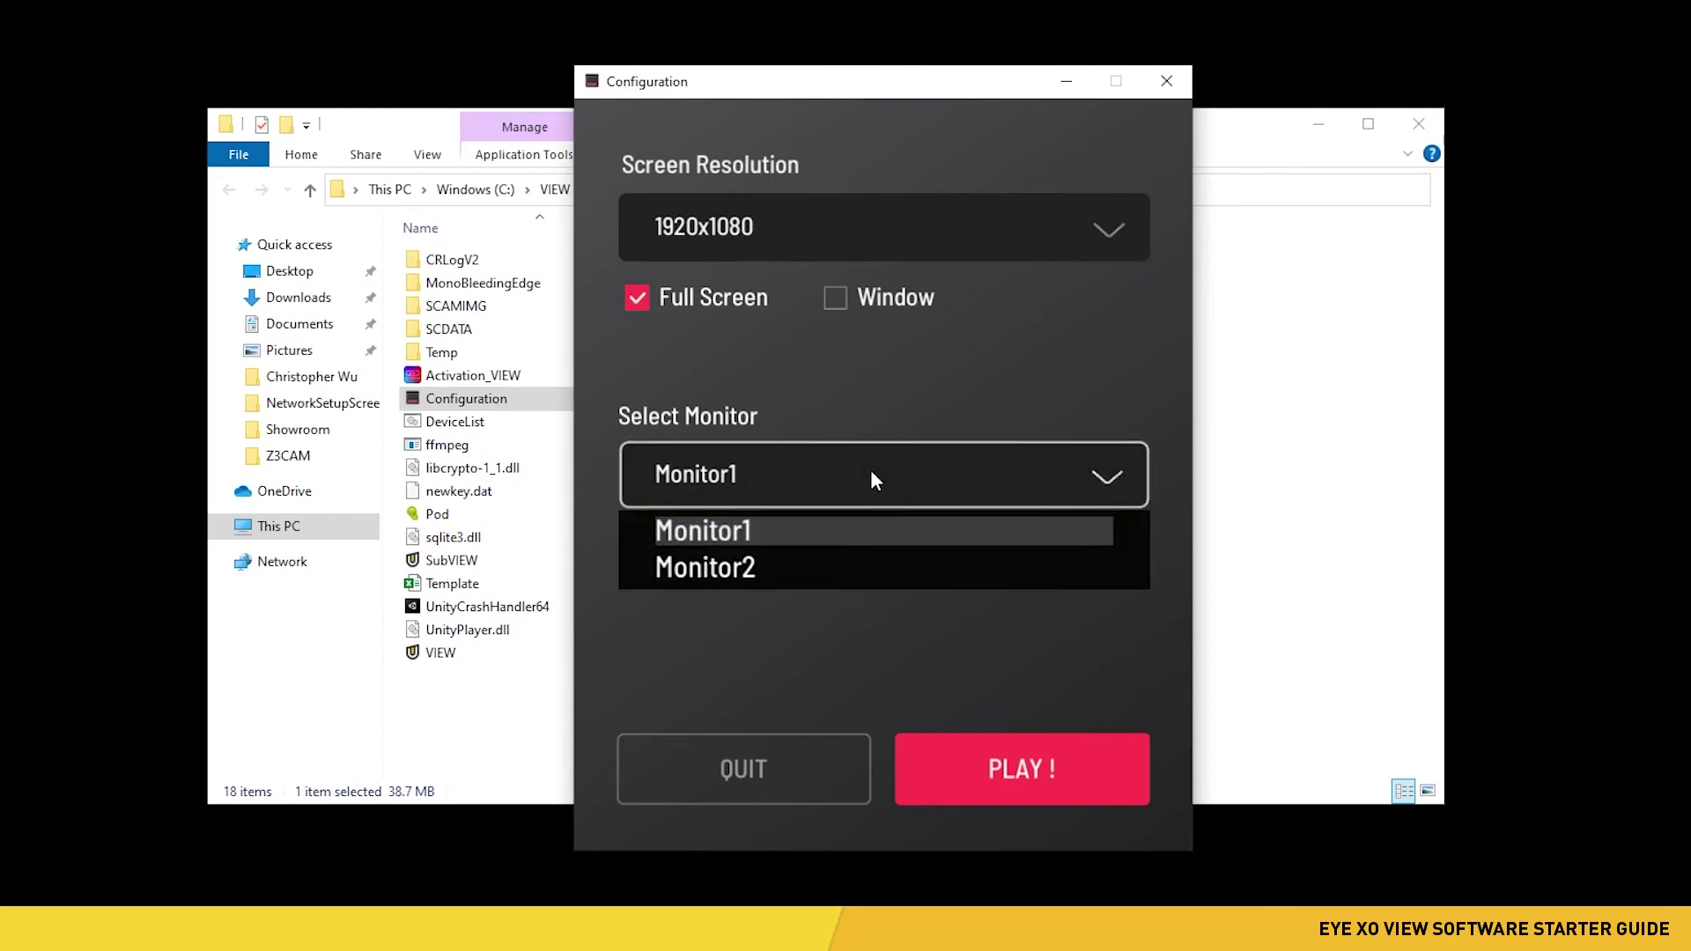
{"action": "left_click", "coordinate": [1010, 638]}
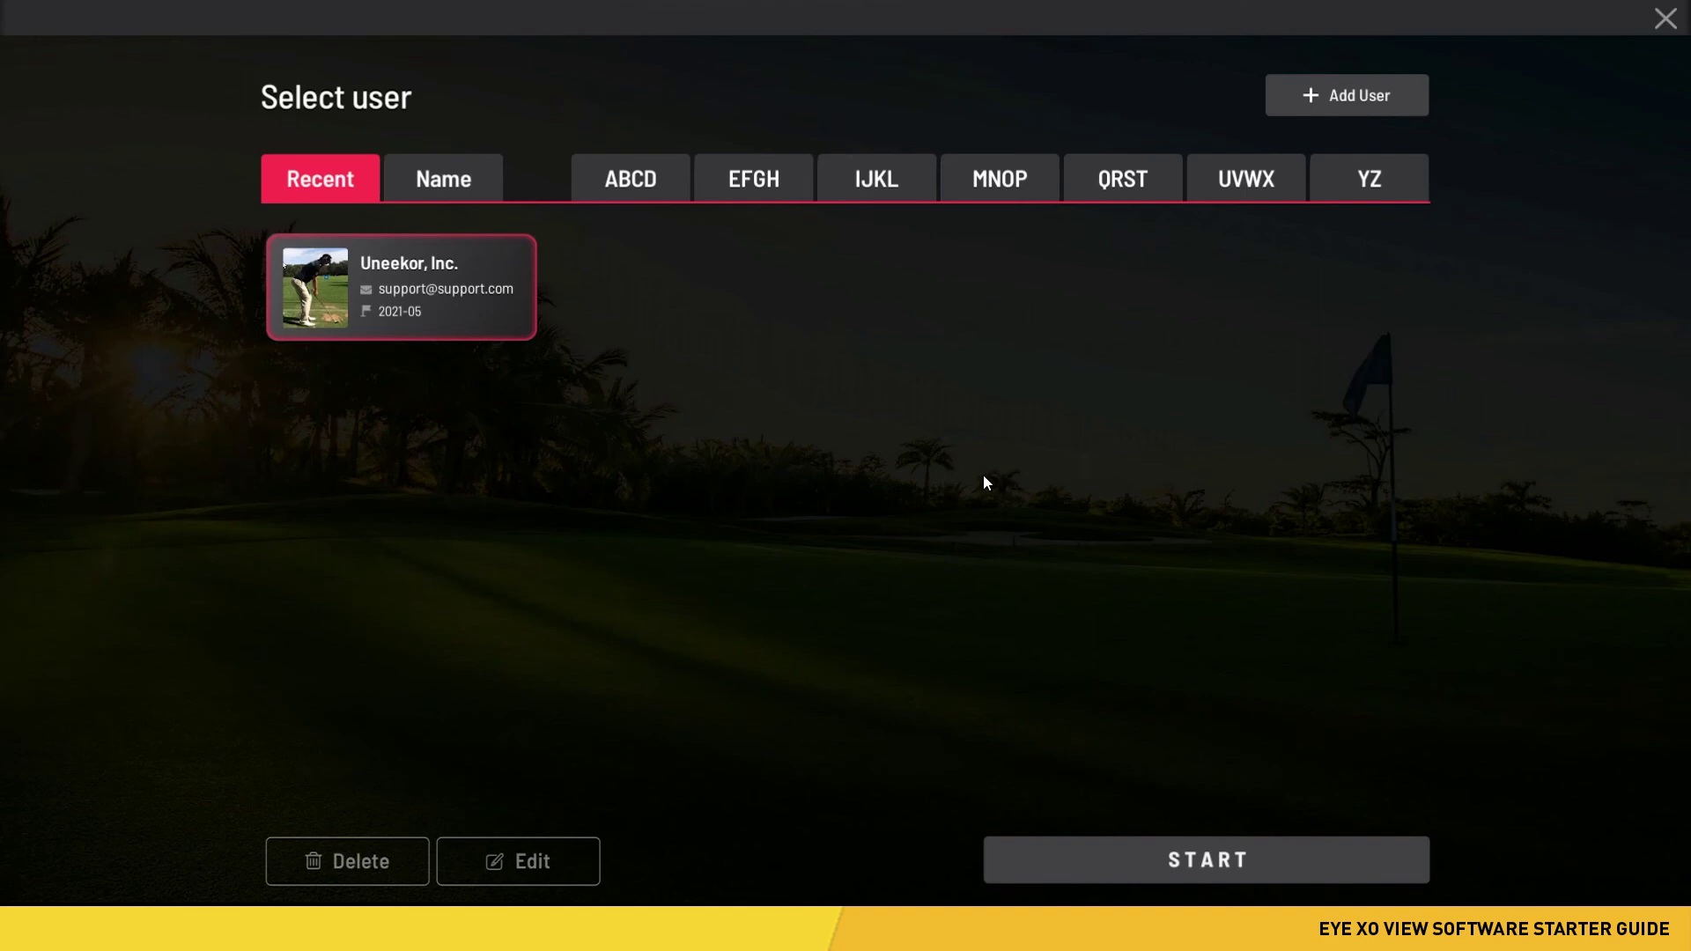
- Save a new user with the player's name and e-mail, leaving Right, Male, Yard and mph
{"action": "left_click", "coordinate": [1328, 114]}
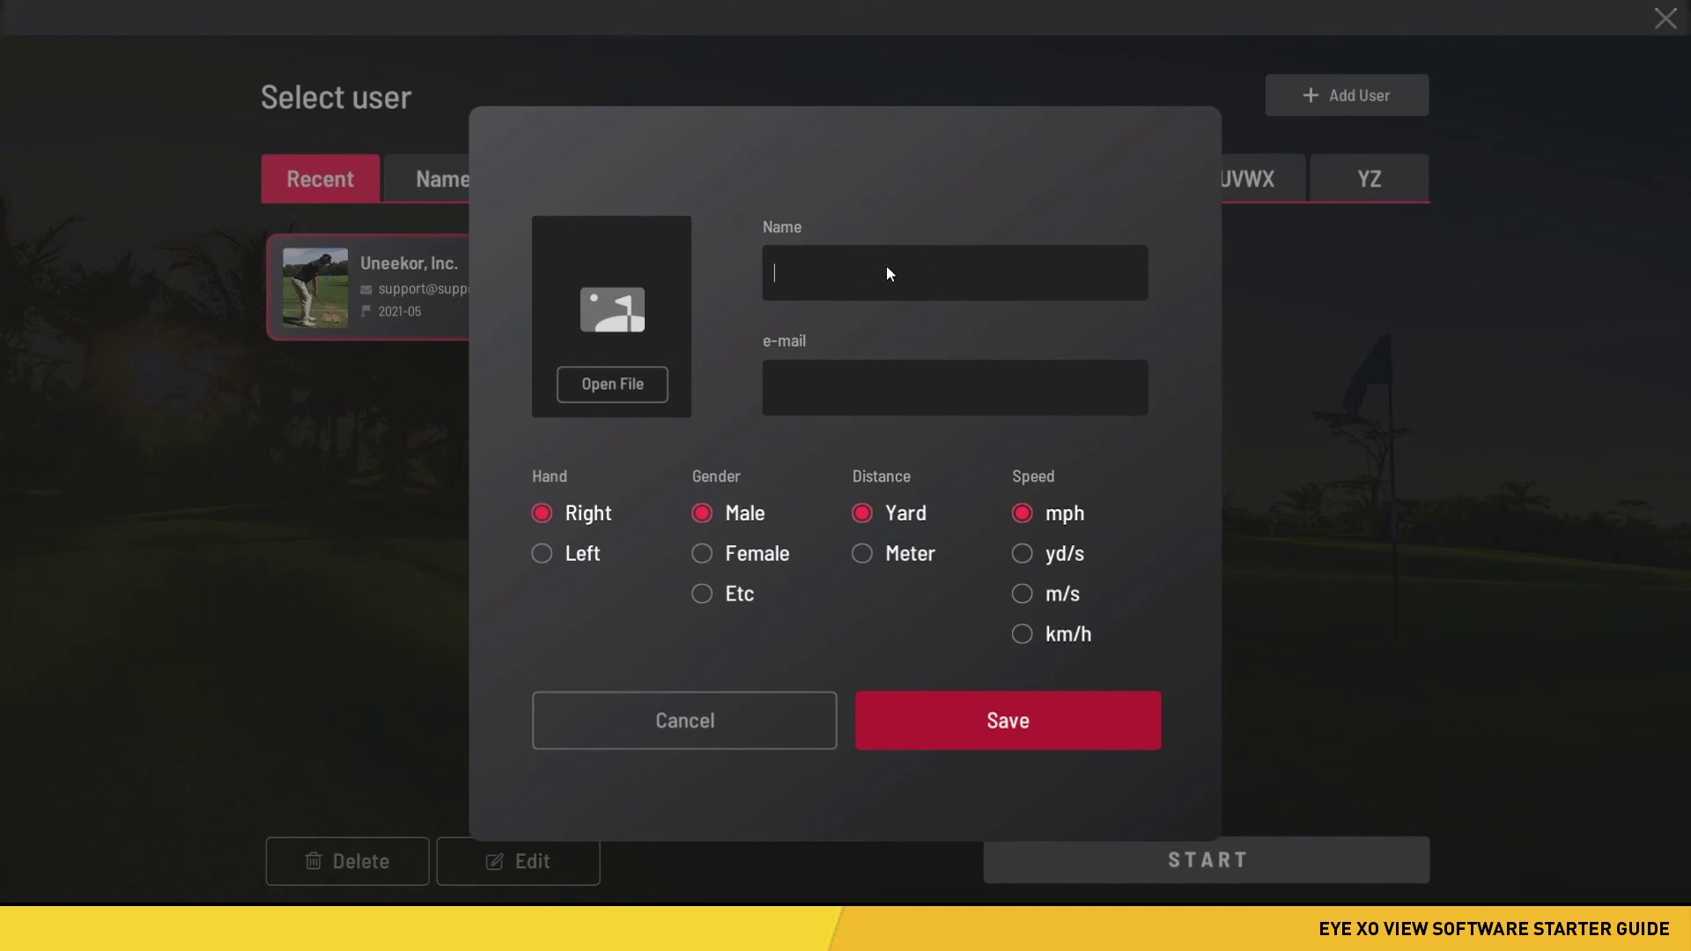
{"action": "left_click", "coordinate": [955, 393]}
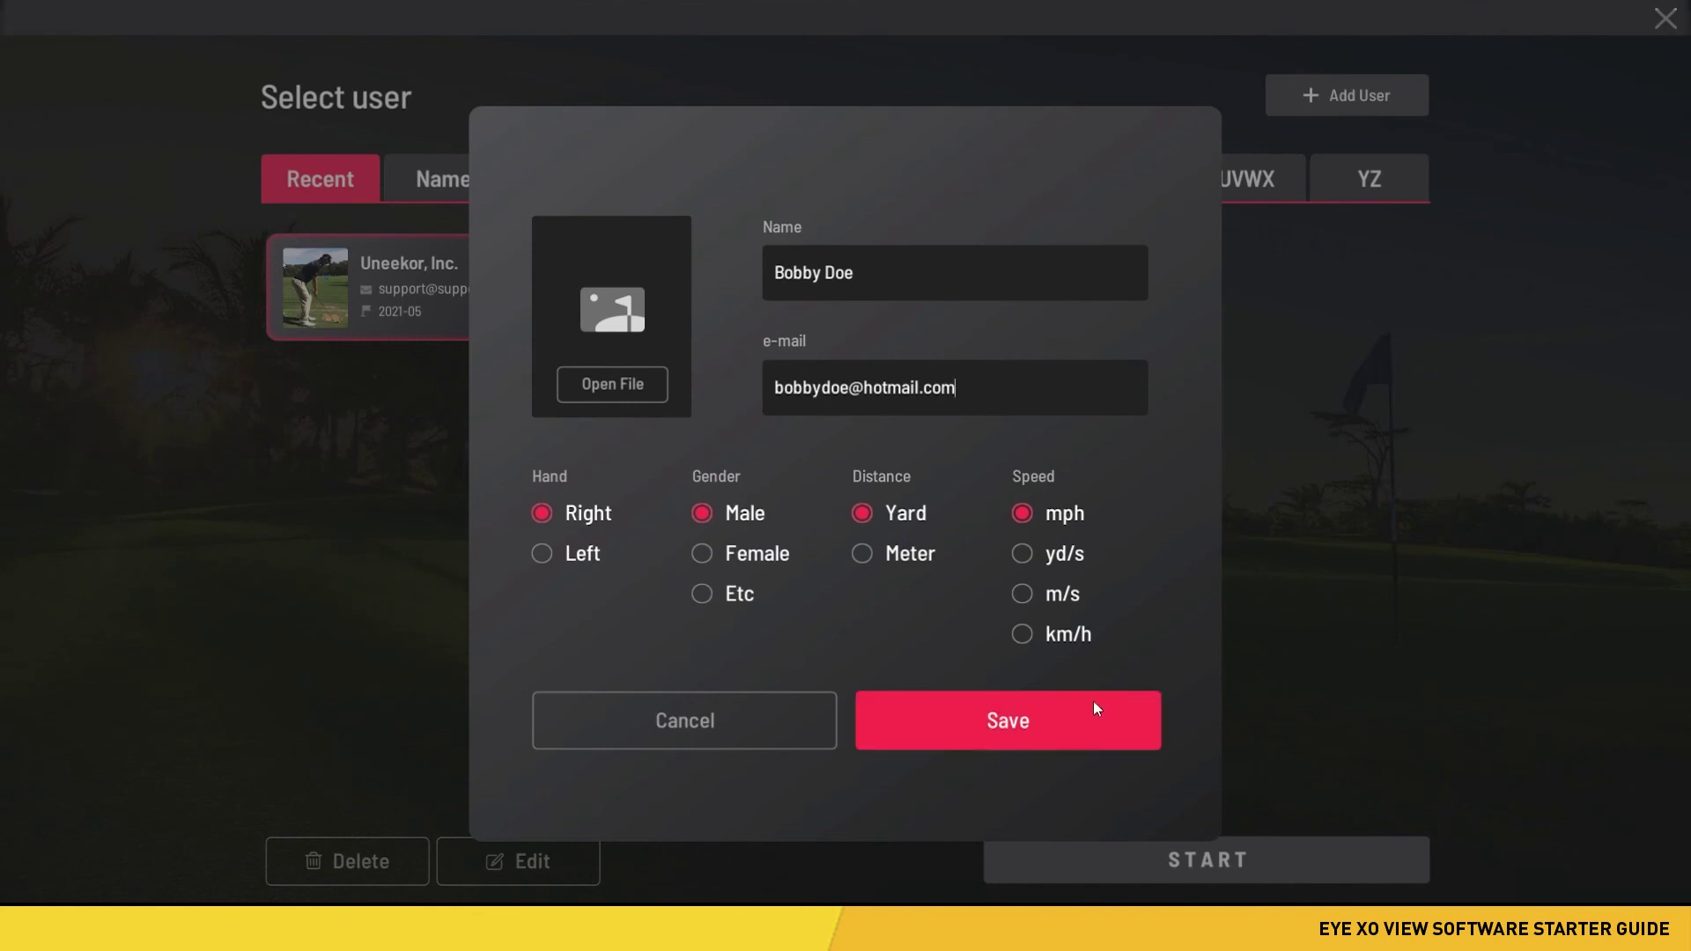
{"action": "left_click", "coordinate": [1007, 726]}
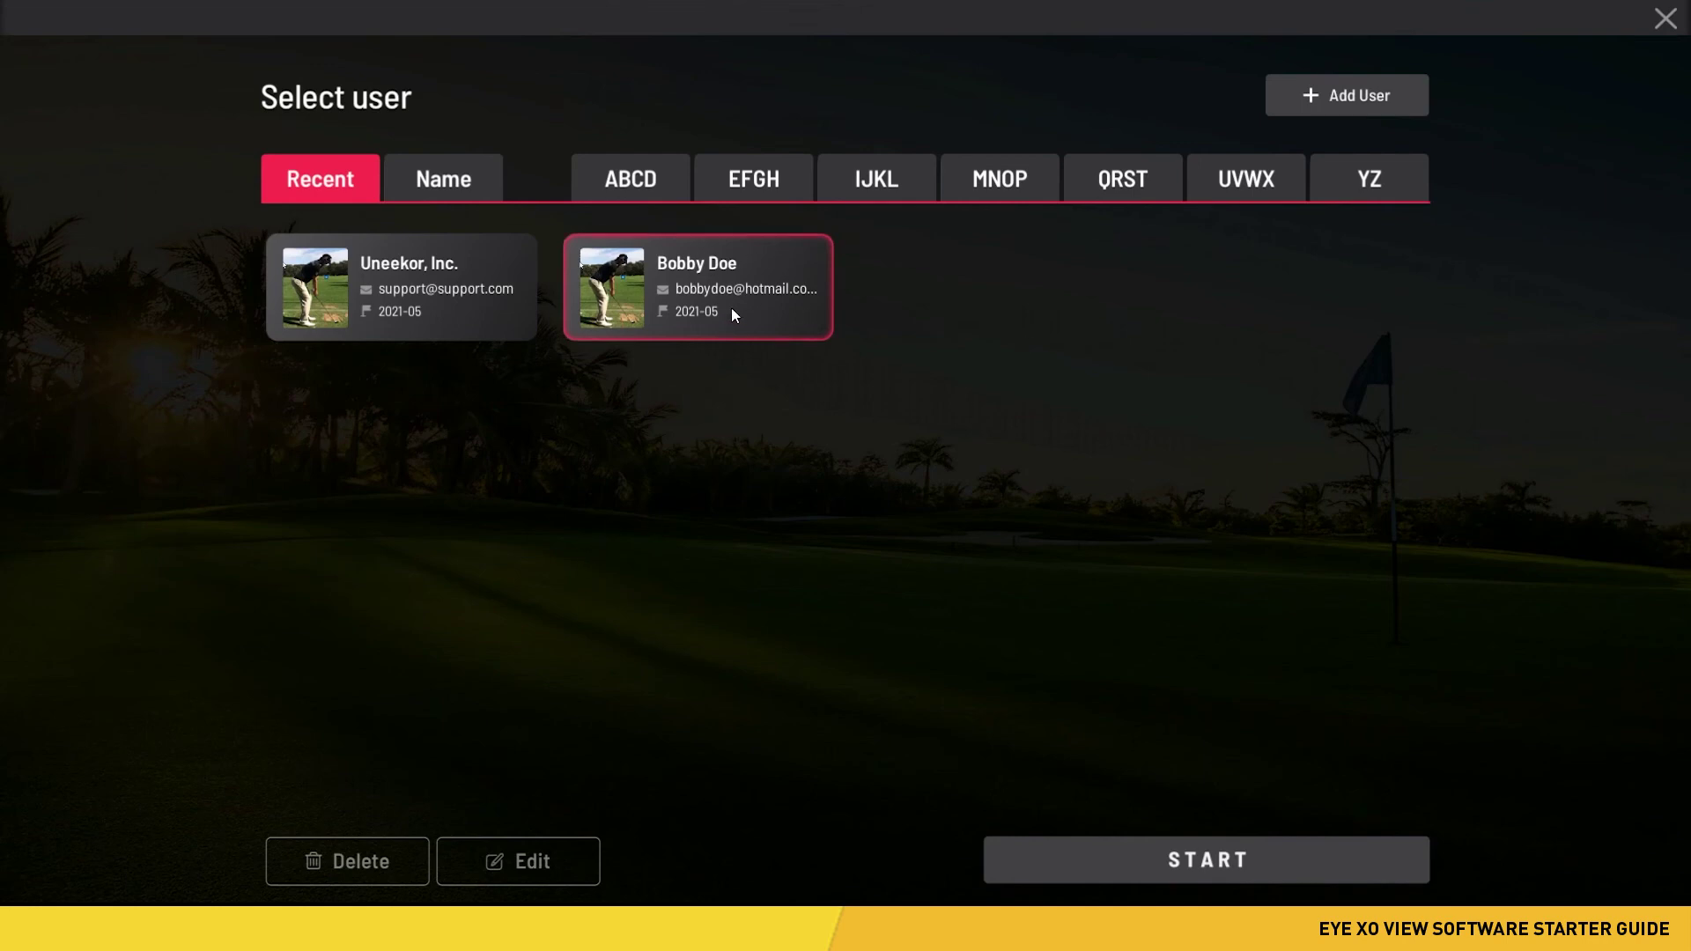
- Delete the new user profile, then start VIEW with the Uneekor, Inc. profile
{"action": "left_click", "coordinate": [365, 863]}
{"action": "left_click", "coordinate": [985, 500]}
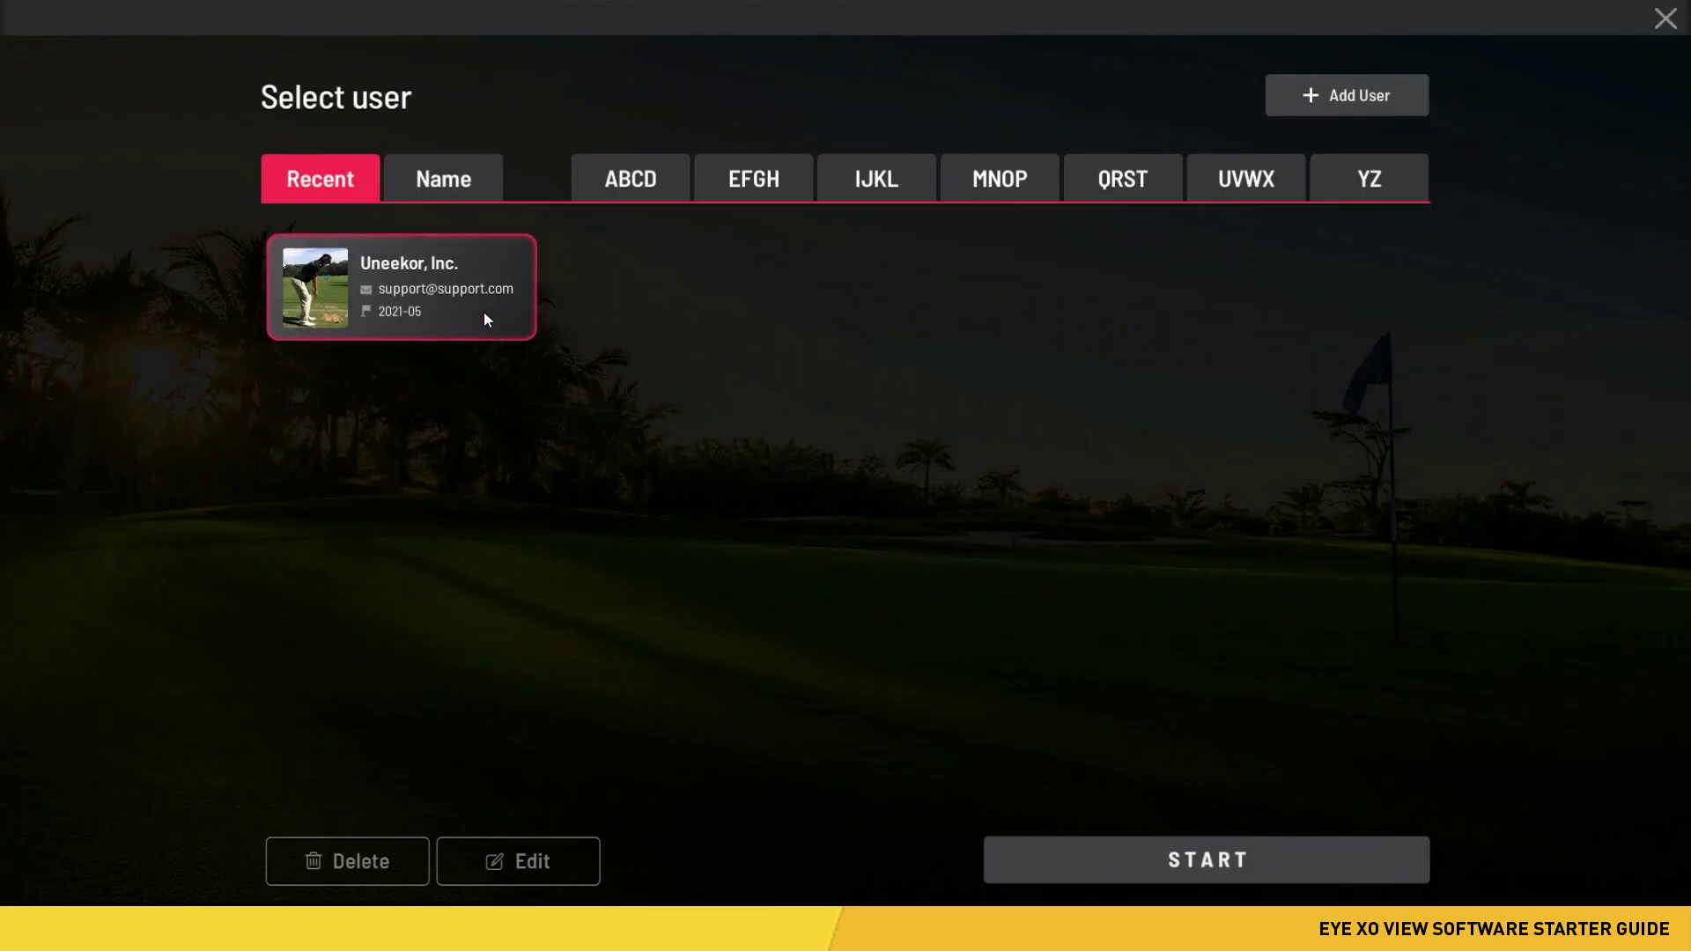
{"action": "left_click", "coordinate": [473, 251]}
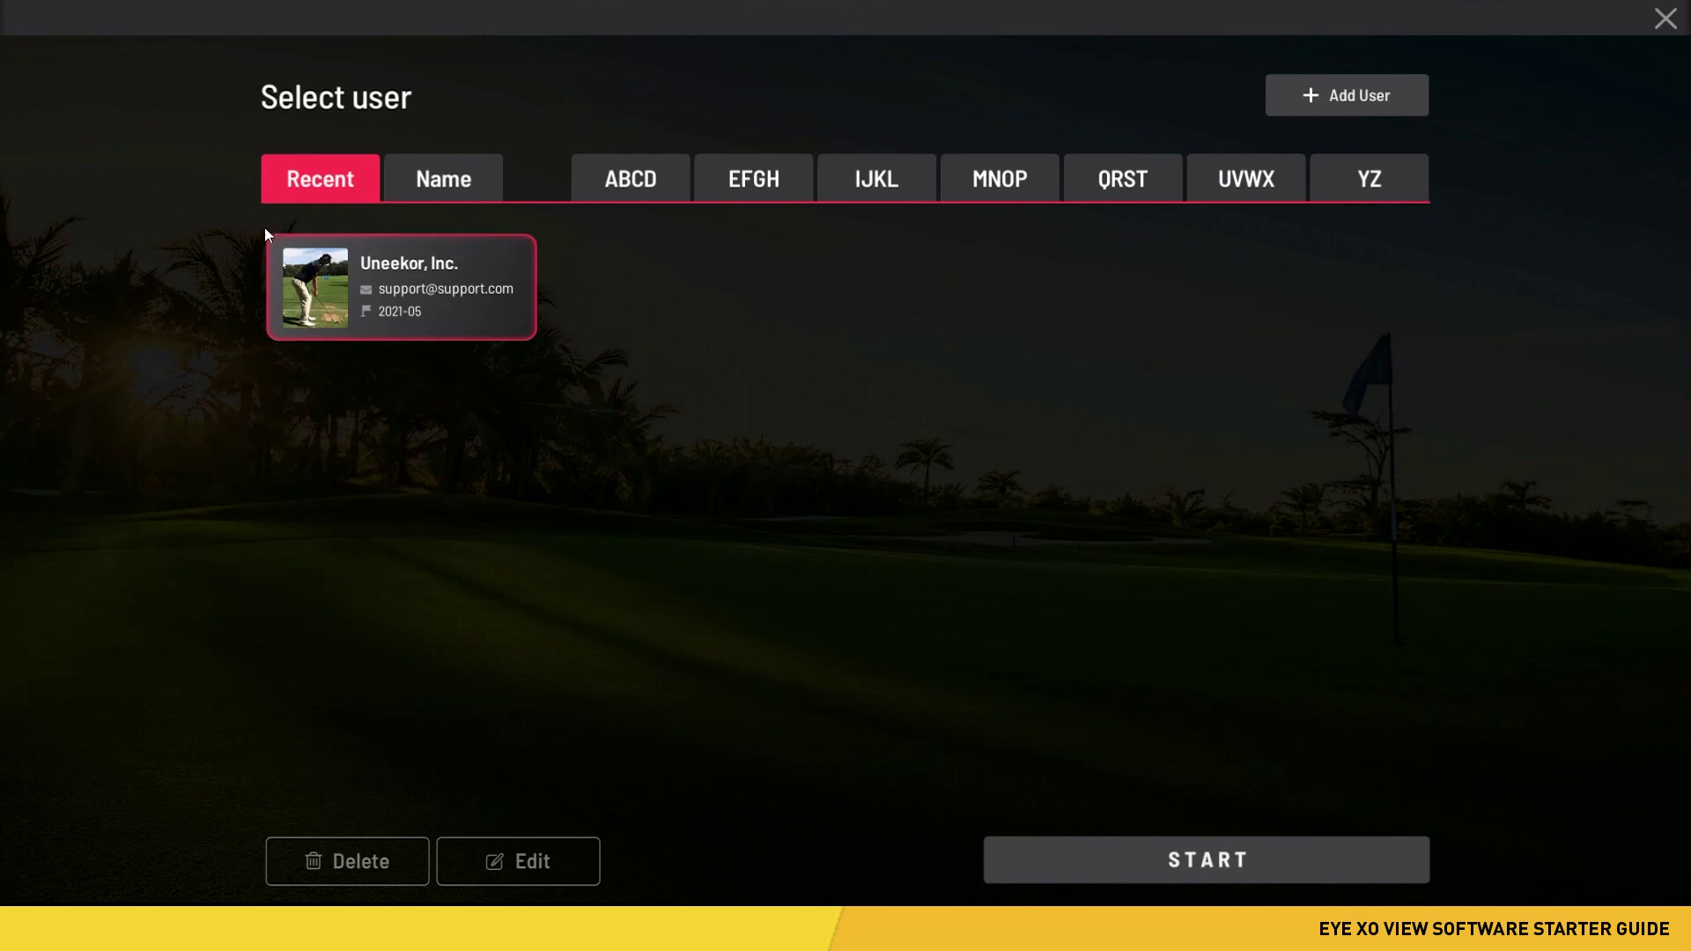
{"action": "left_click", "coordinate": [1208, 853]}
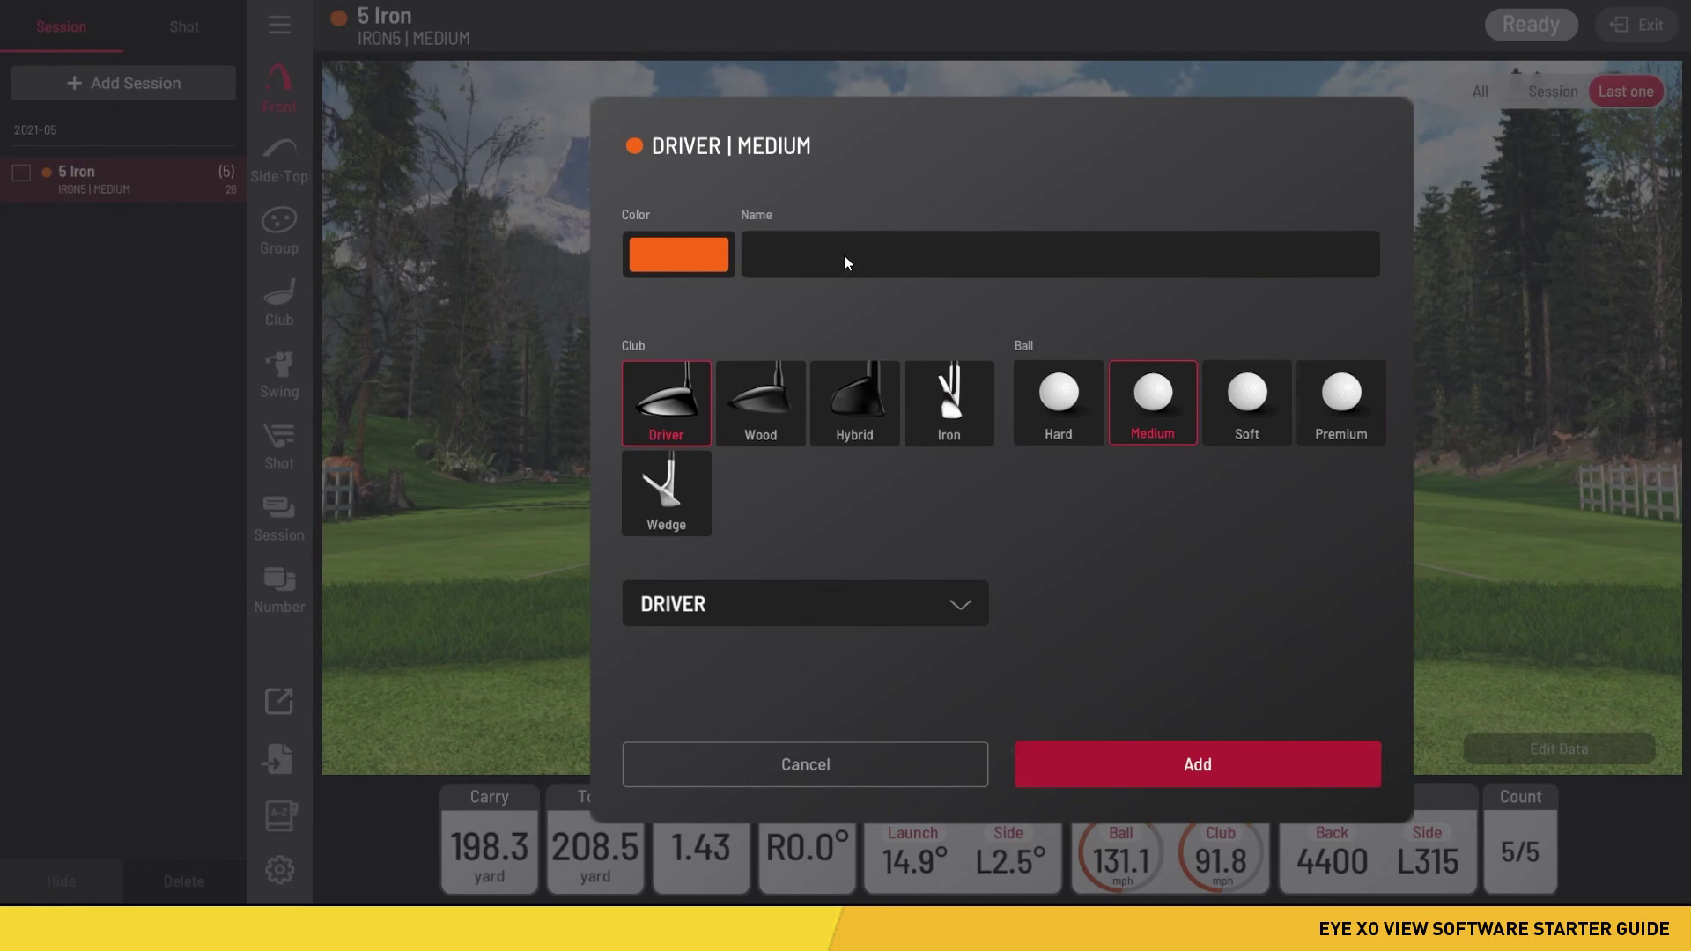
- Add a session named 'Test' using Iron, IRON7 and the teal colour swatch
{"action": "type", "text": "Test"}
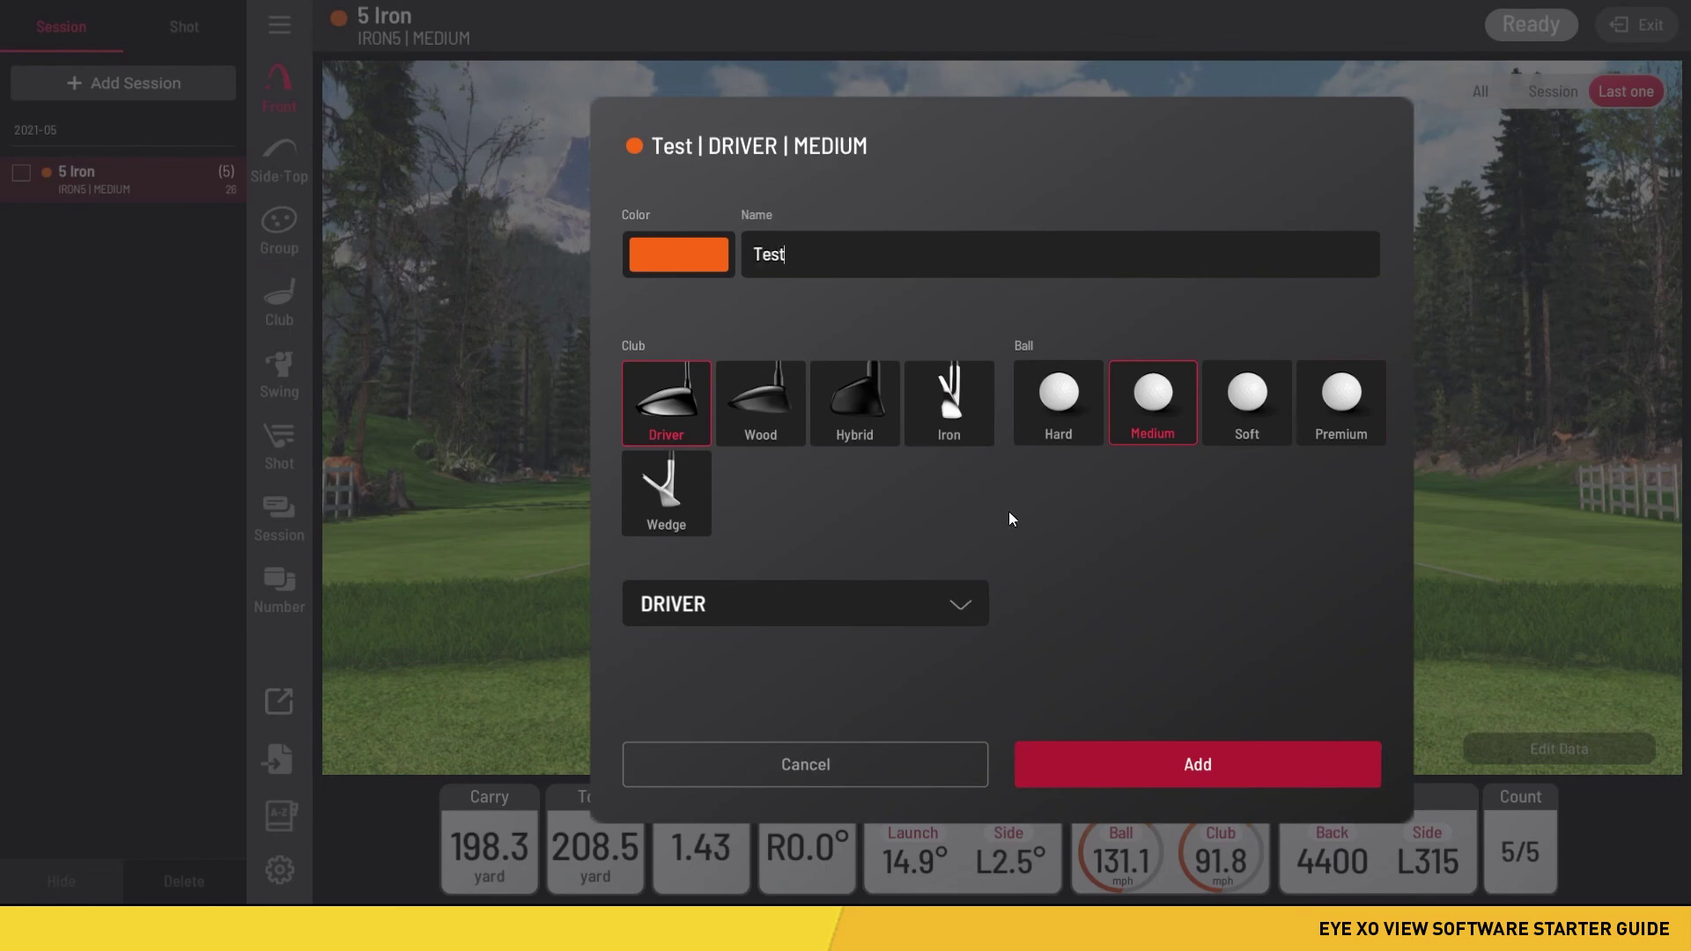
{"action": "left_click", "coordinate": [963, 433]}
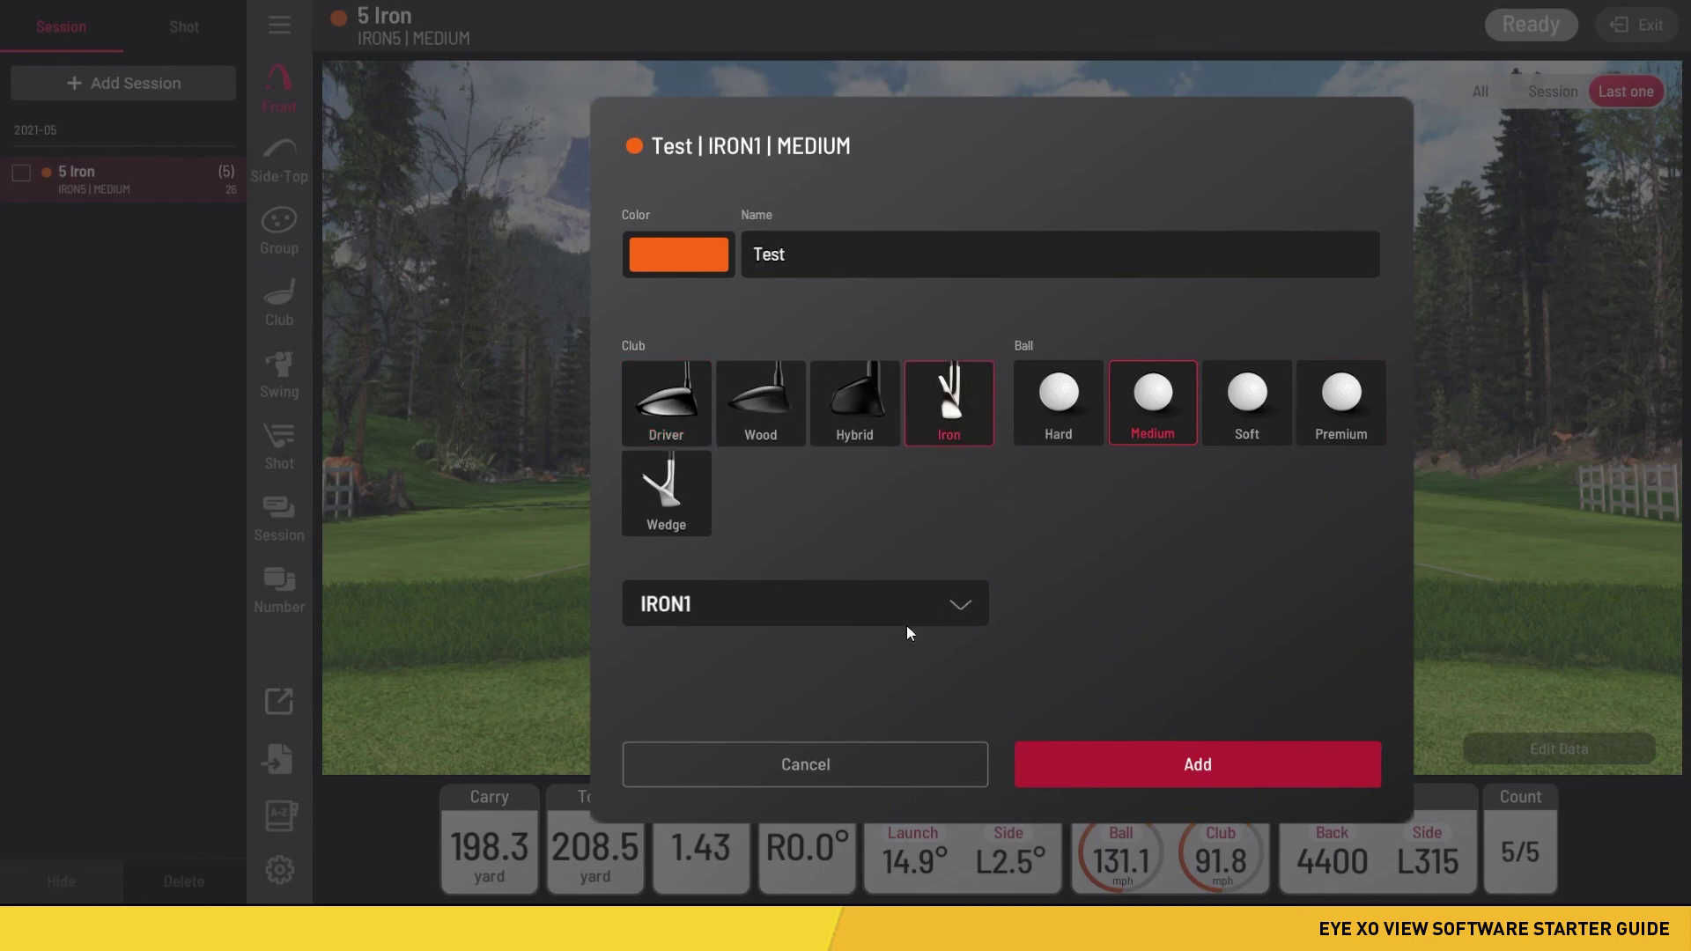
{"action": "left_click", "coordinate": [861, 608]}
{"action": "left_click", "coordinate": [819, 495]}
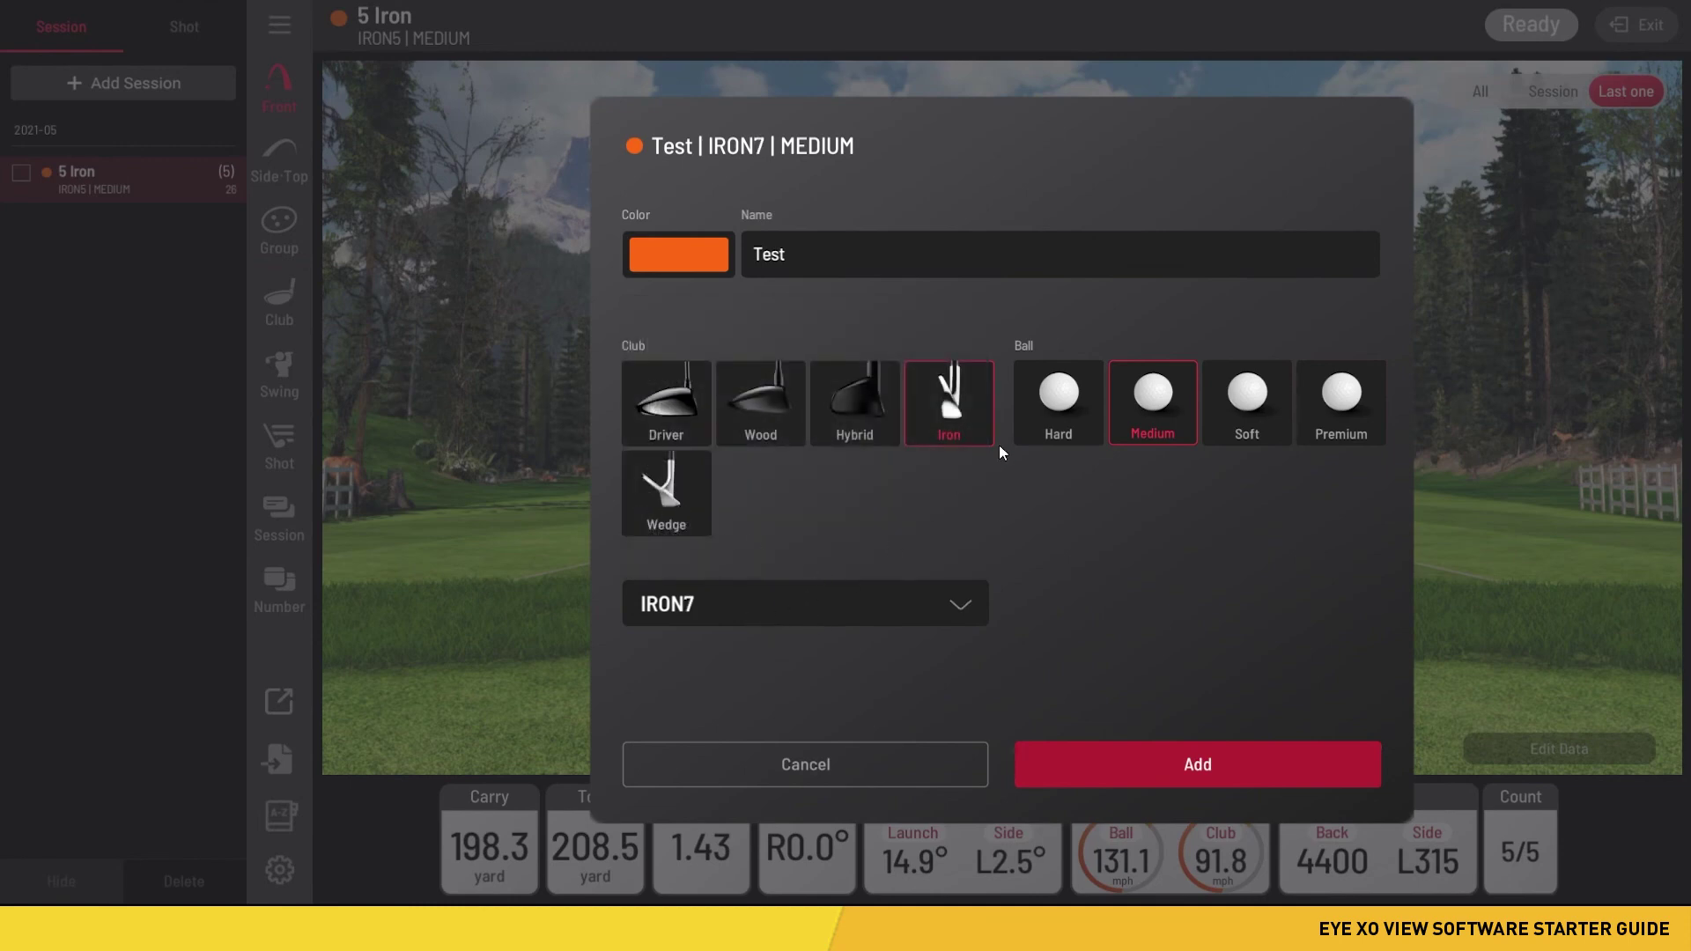
{"action": "left_click", "coordinate": [692, 264]}
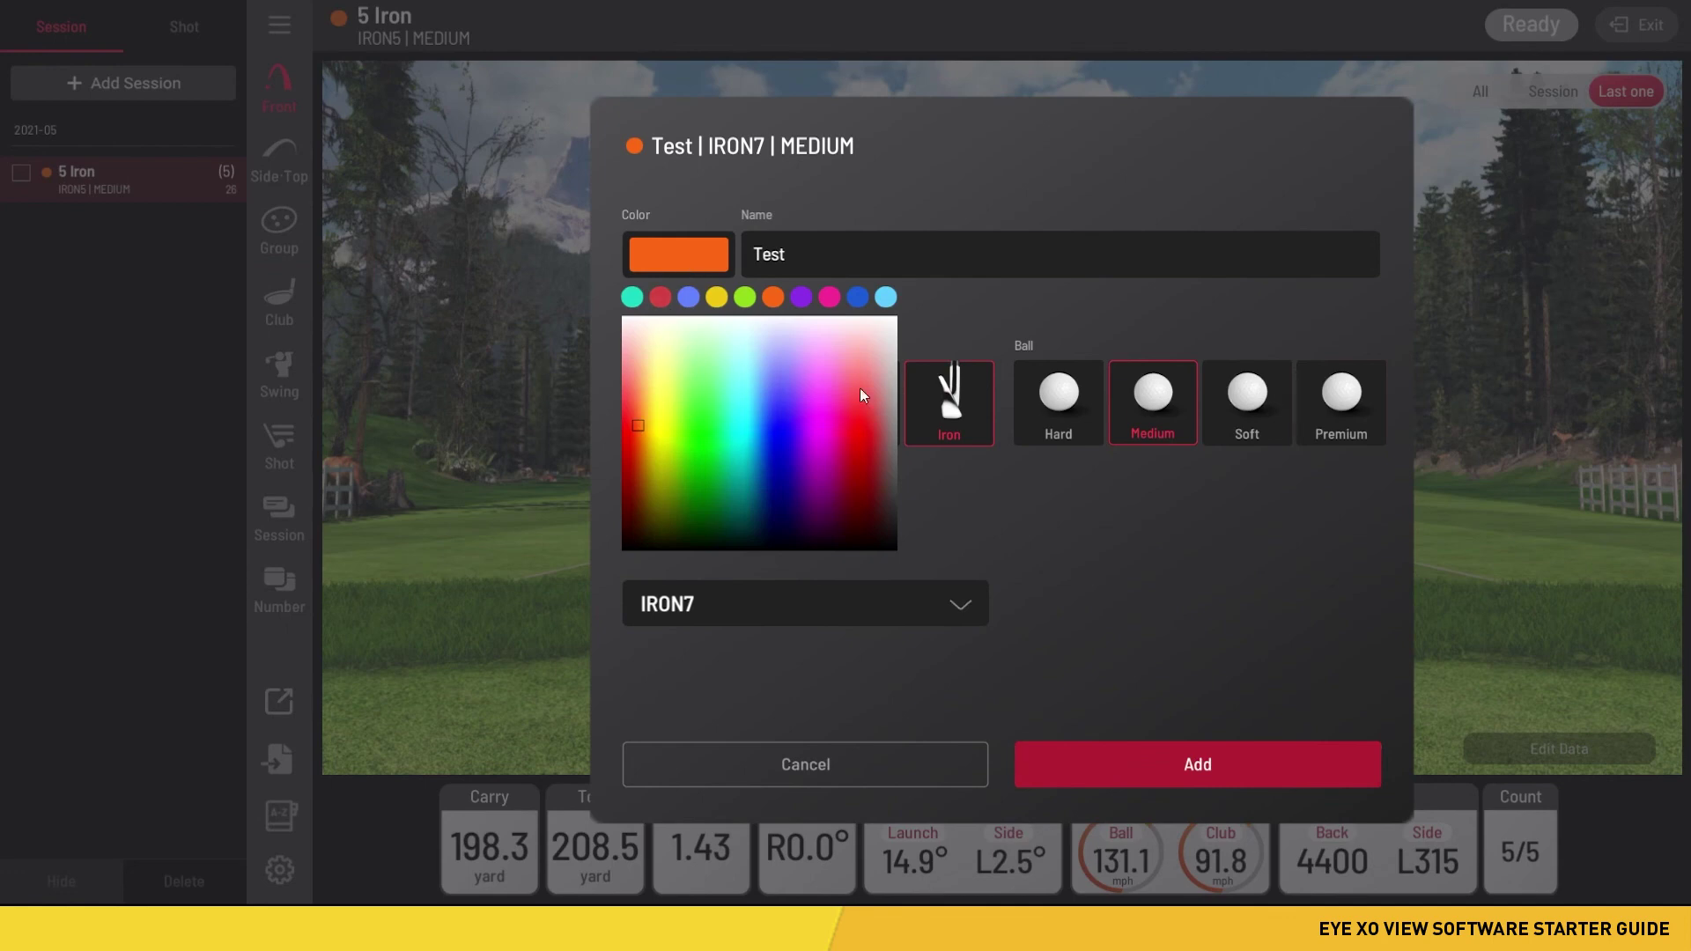
{"action": "left_click", "coordinate": [1015, 314]}
{"action": "left_click", "coordinate": [697, 269]}
{"action": "left_click", "coordinate": [631, 298]}
{"action": "left_click", "coordinate": [1043, 316]}
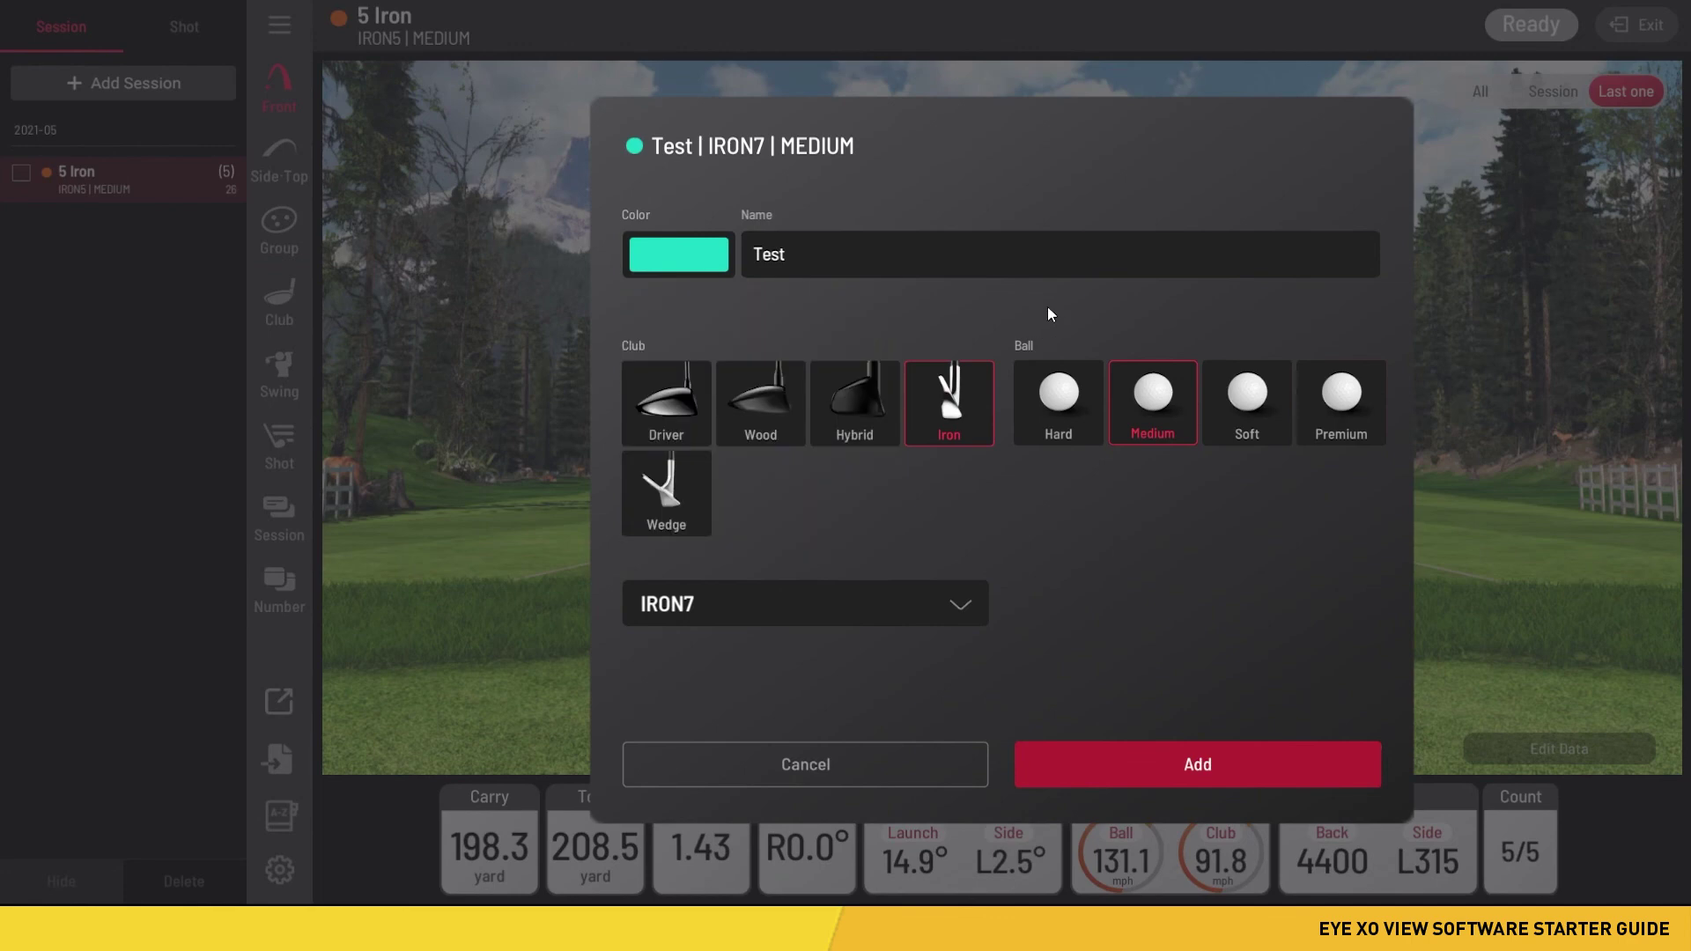
{"action": "left_click", "coordinate": [1222, 764]}
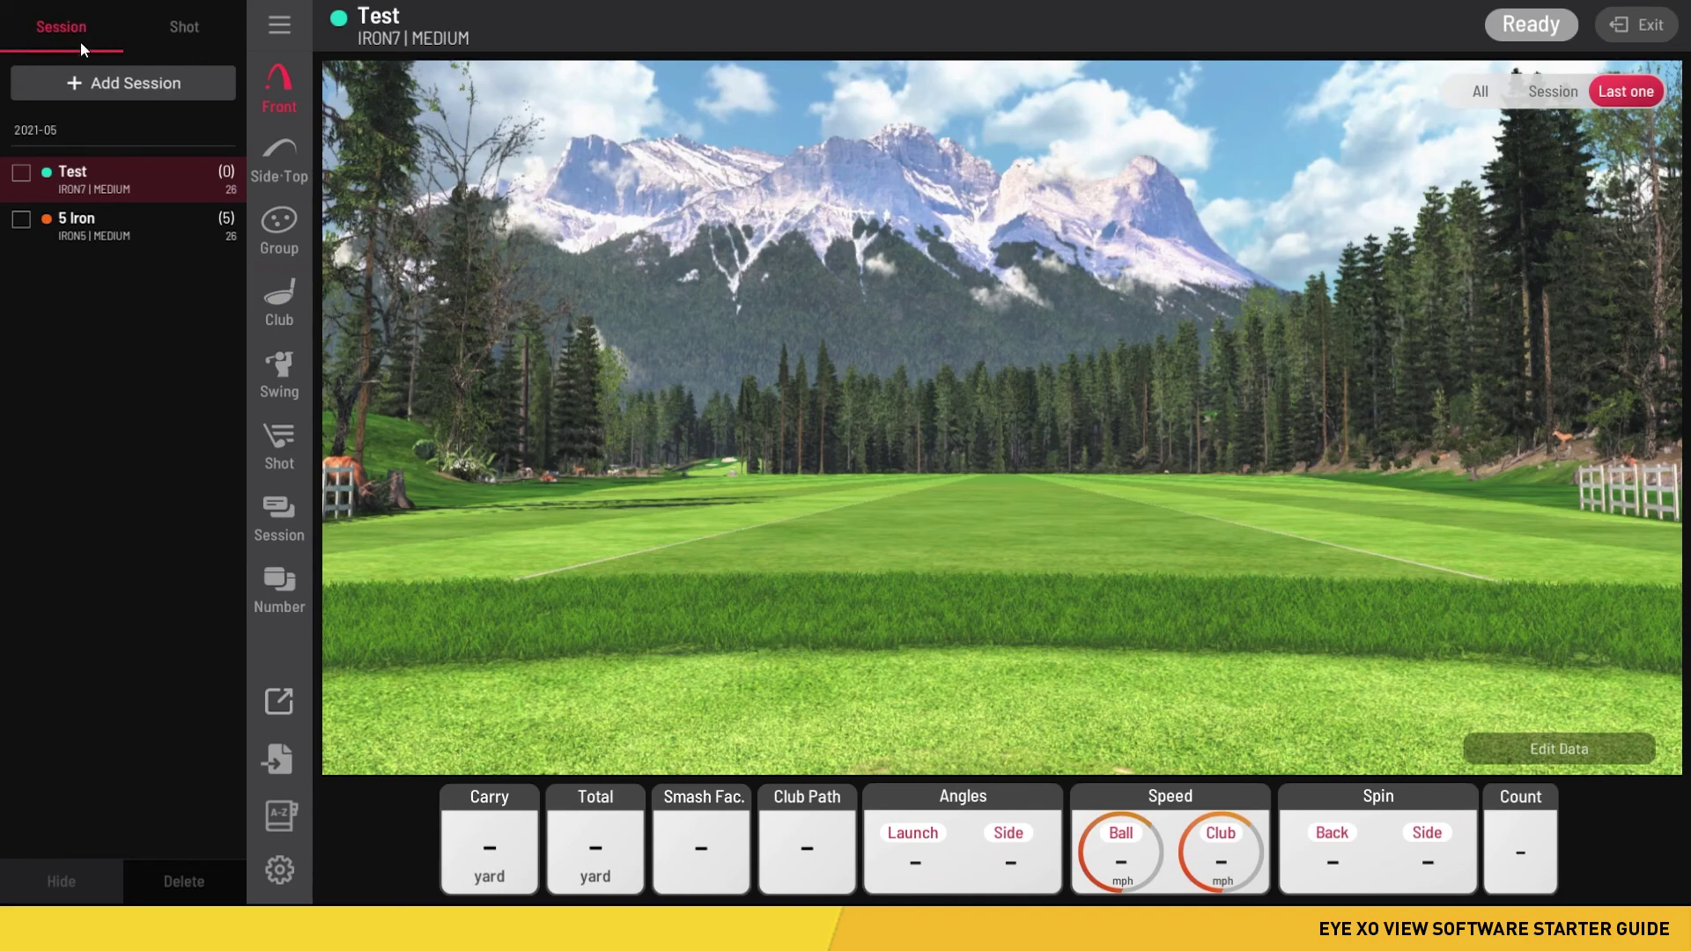
- Open the 5 Iron session, view its five shots, and return to the session list
{"action": "left_click", "coordinate": [183, 39]}
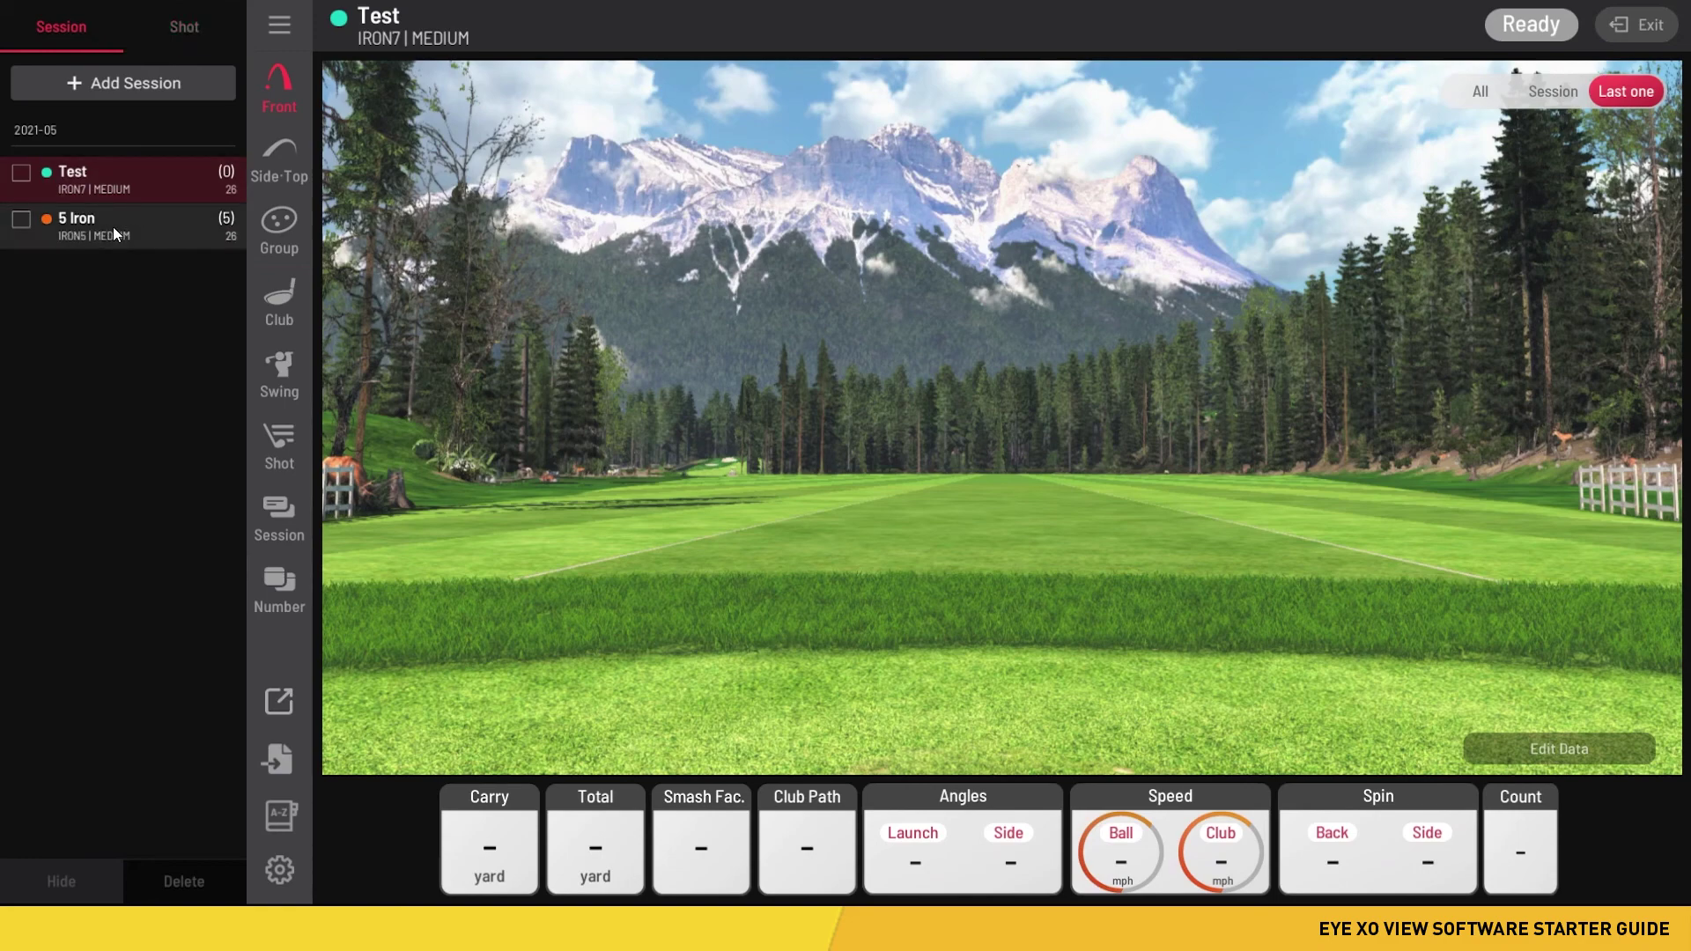
{"action": "left_click", "coordinate": [113, 225]}
{"action": "left_click", "coordinate": [199, 28]}
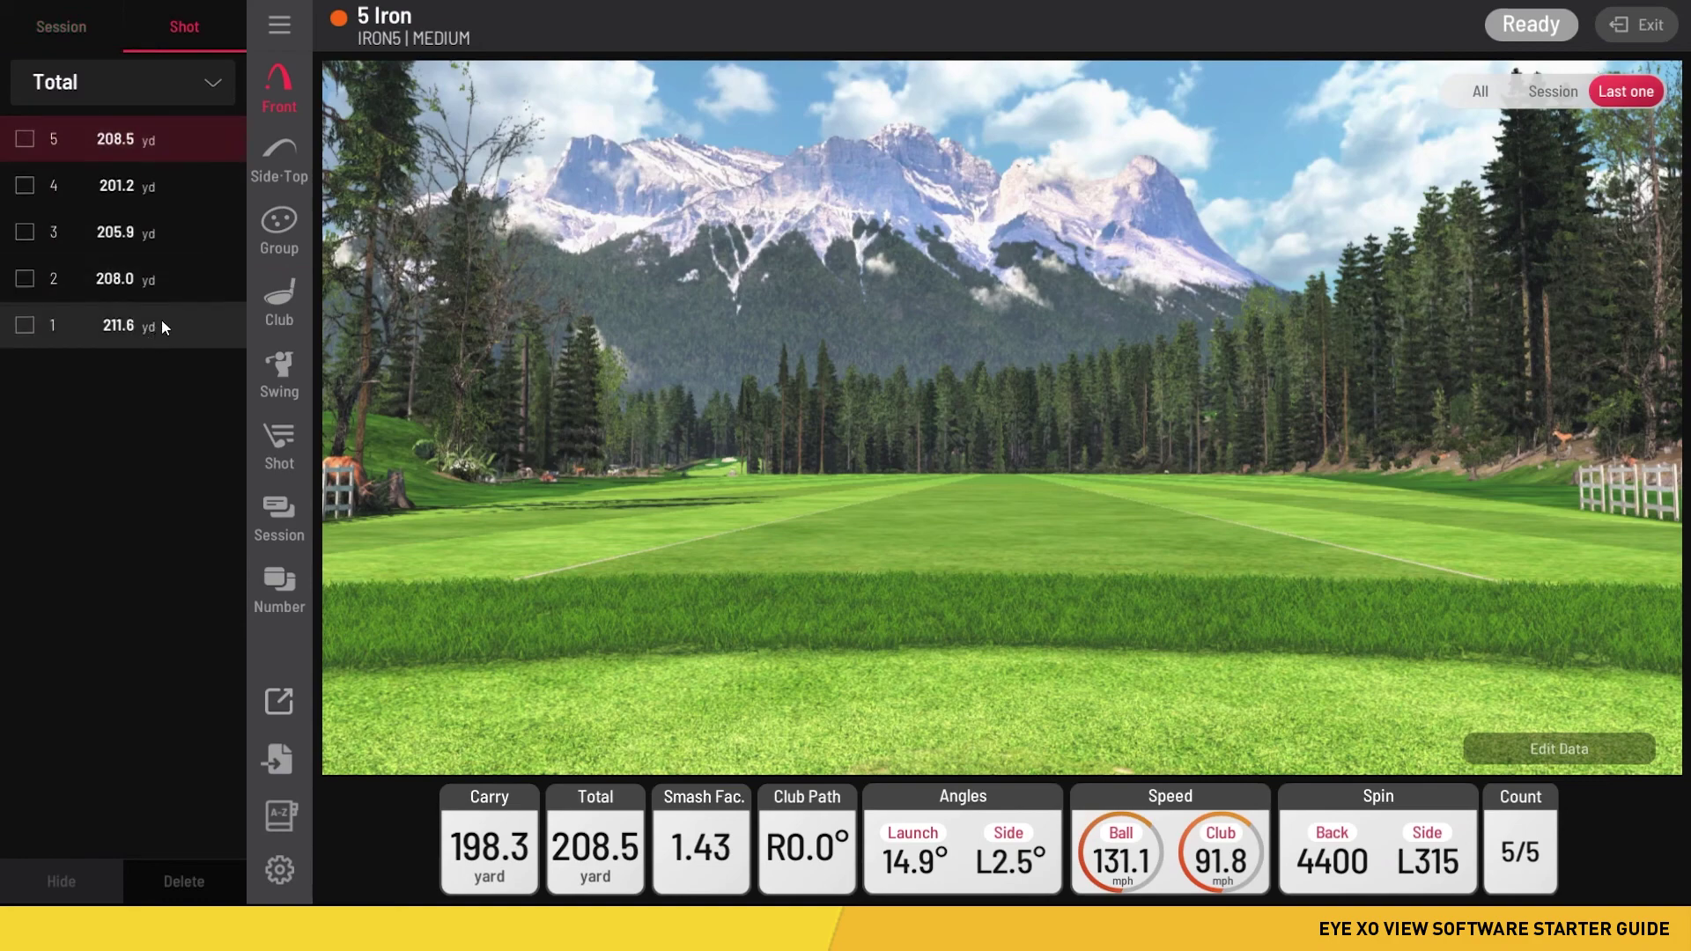
{"action": "left_click", "coordinate": [77, 33]}
{"action": "left_click", "coordinate": [176, 28]}
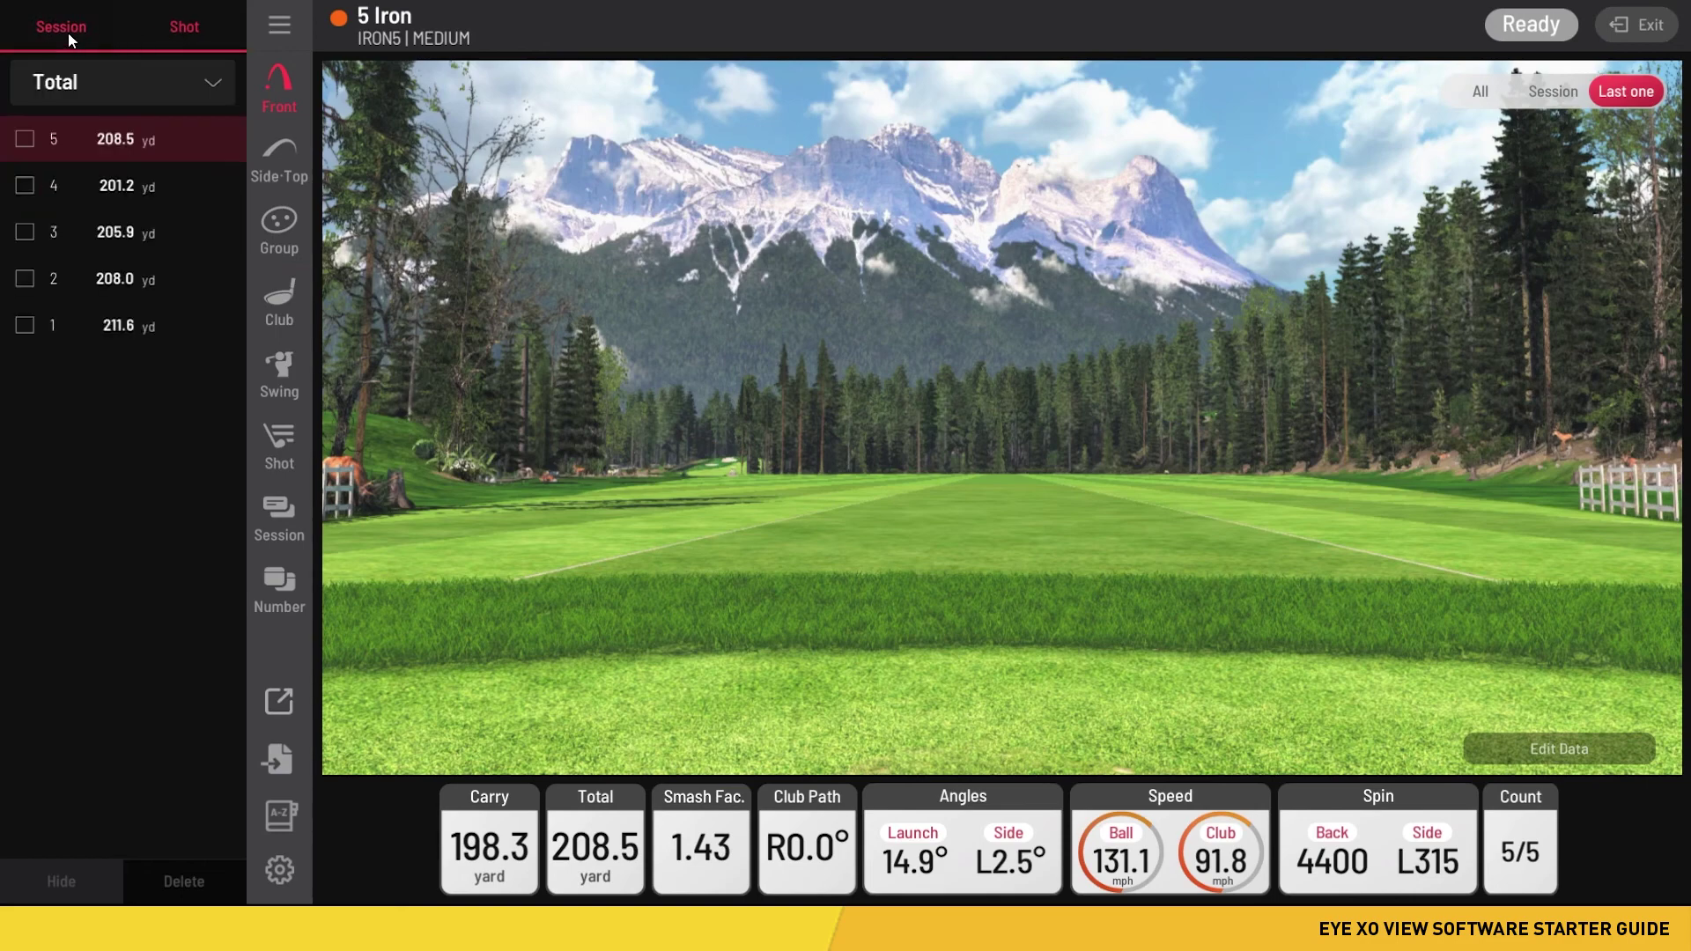
{"action": "left_click", "coordinate": [67, 32]}
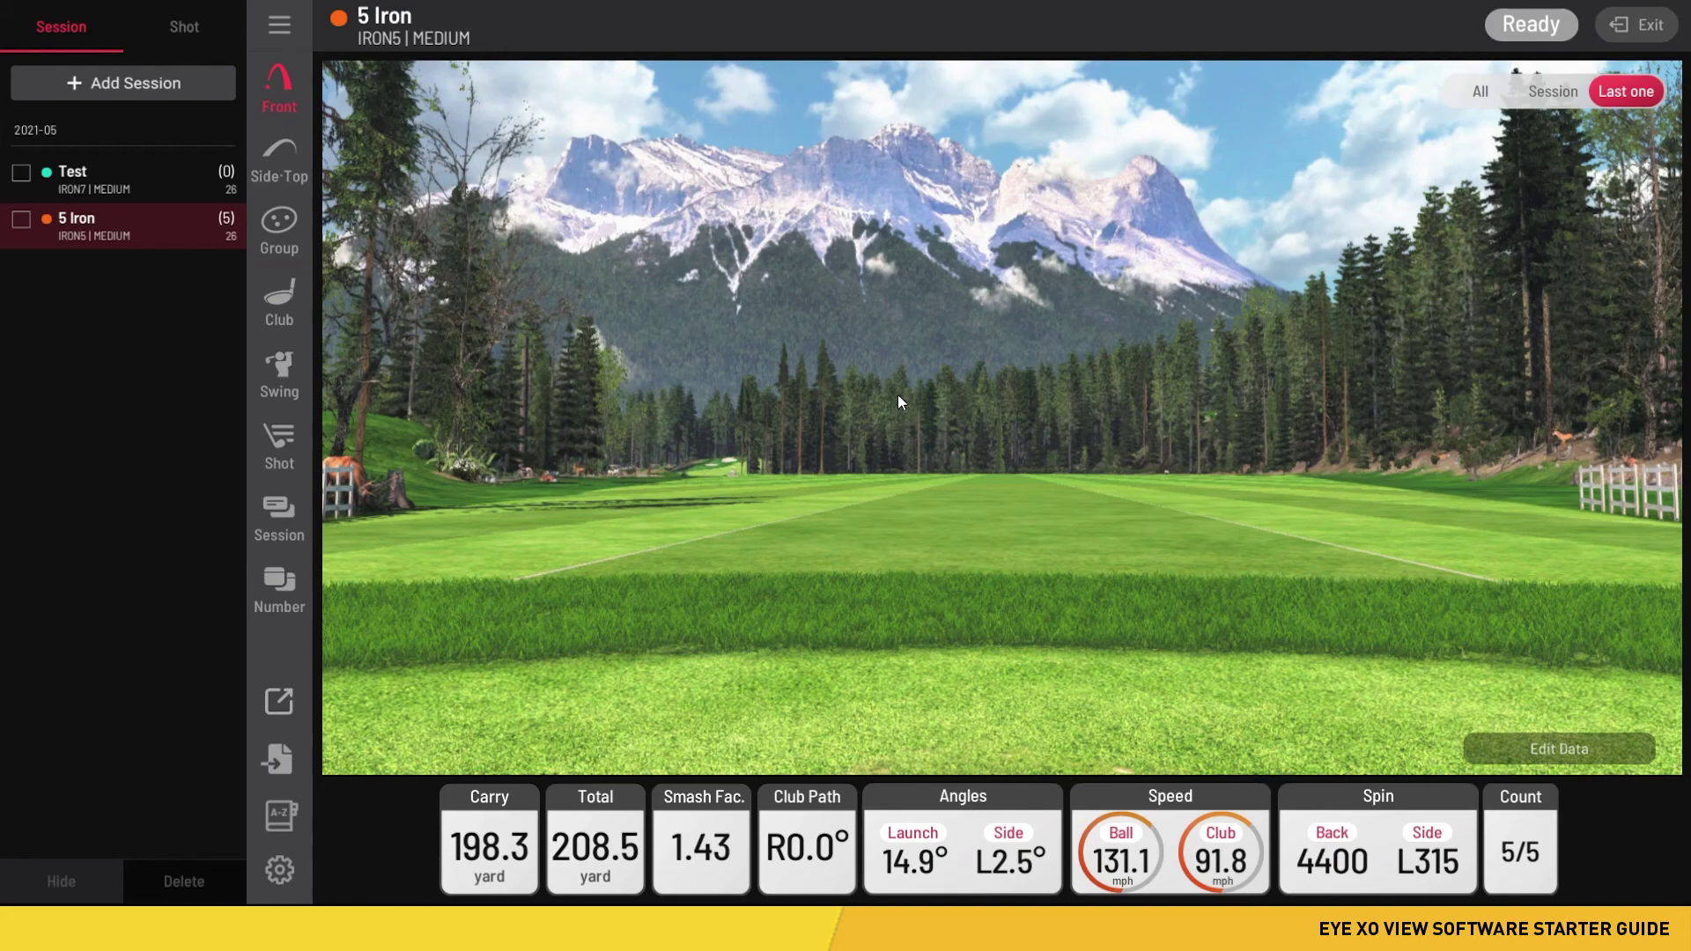
- Cycle the range view toggle through all shots and this session, ending on 'Last one'
{"action": "left_click", "coordinate": [1469, 100]}
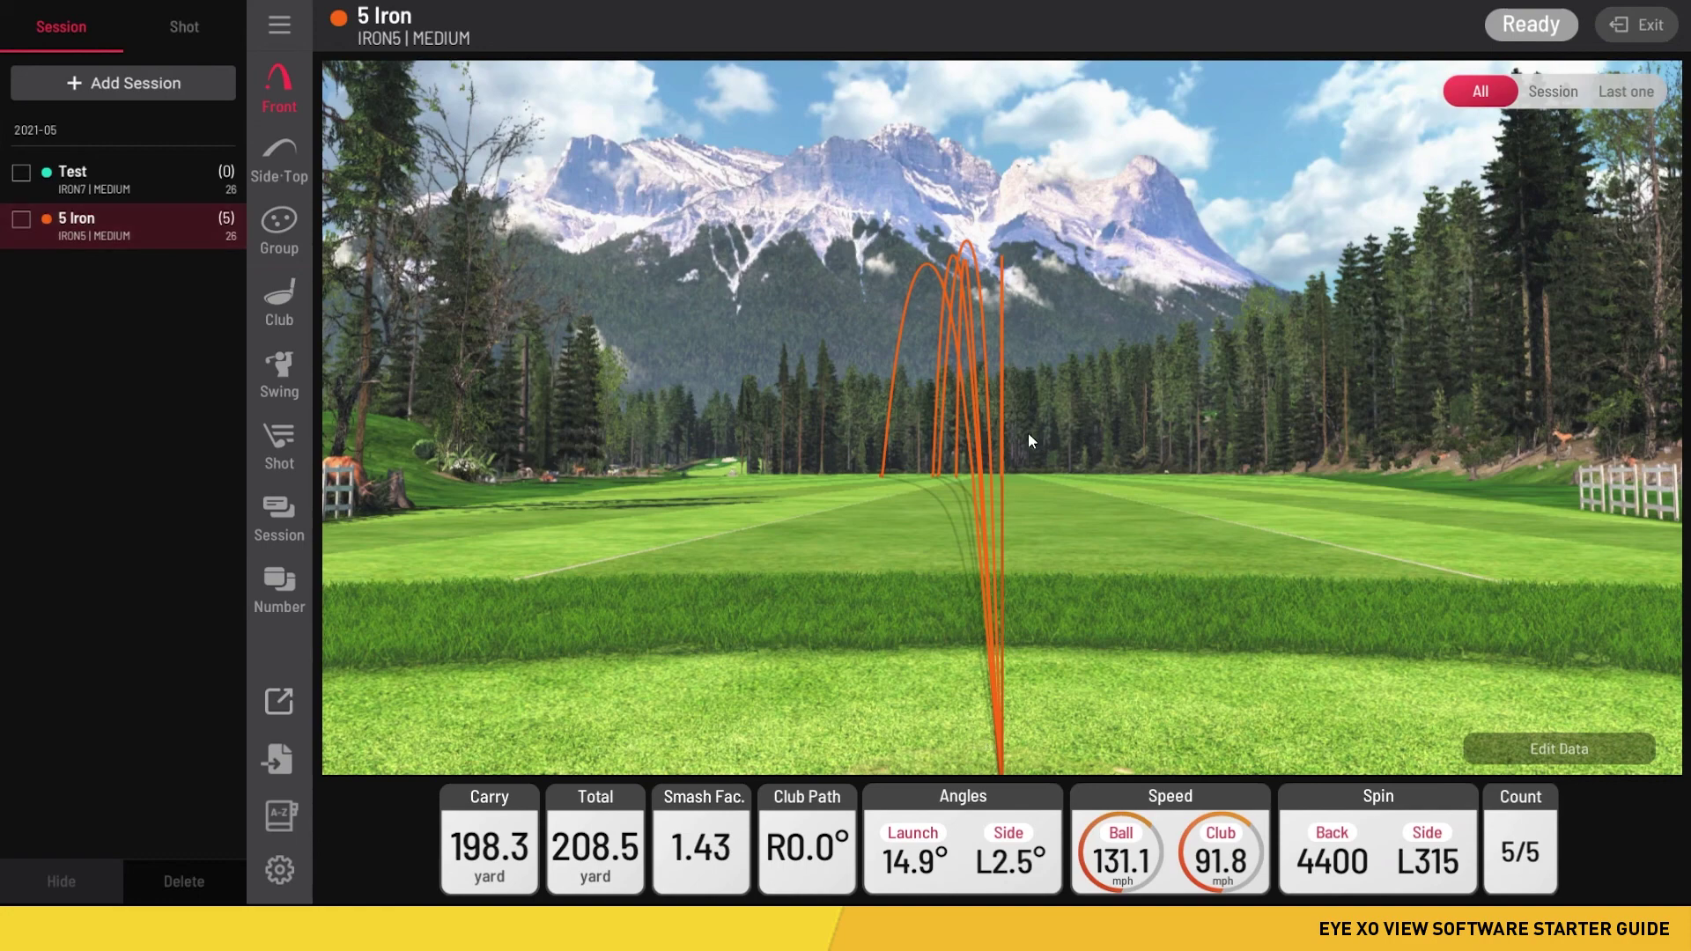
{"action": "left_click", "coordinate": [1566, 93]}
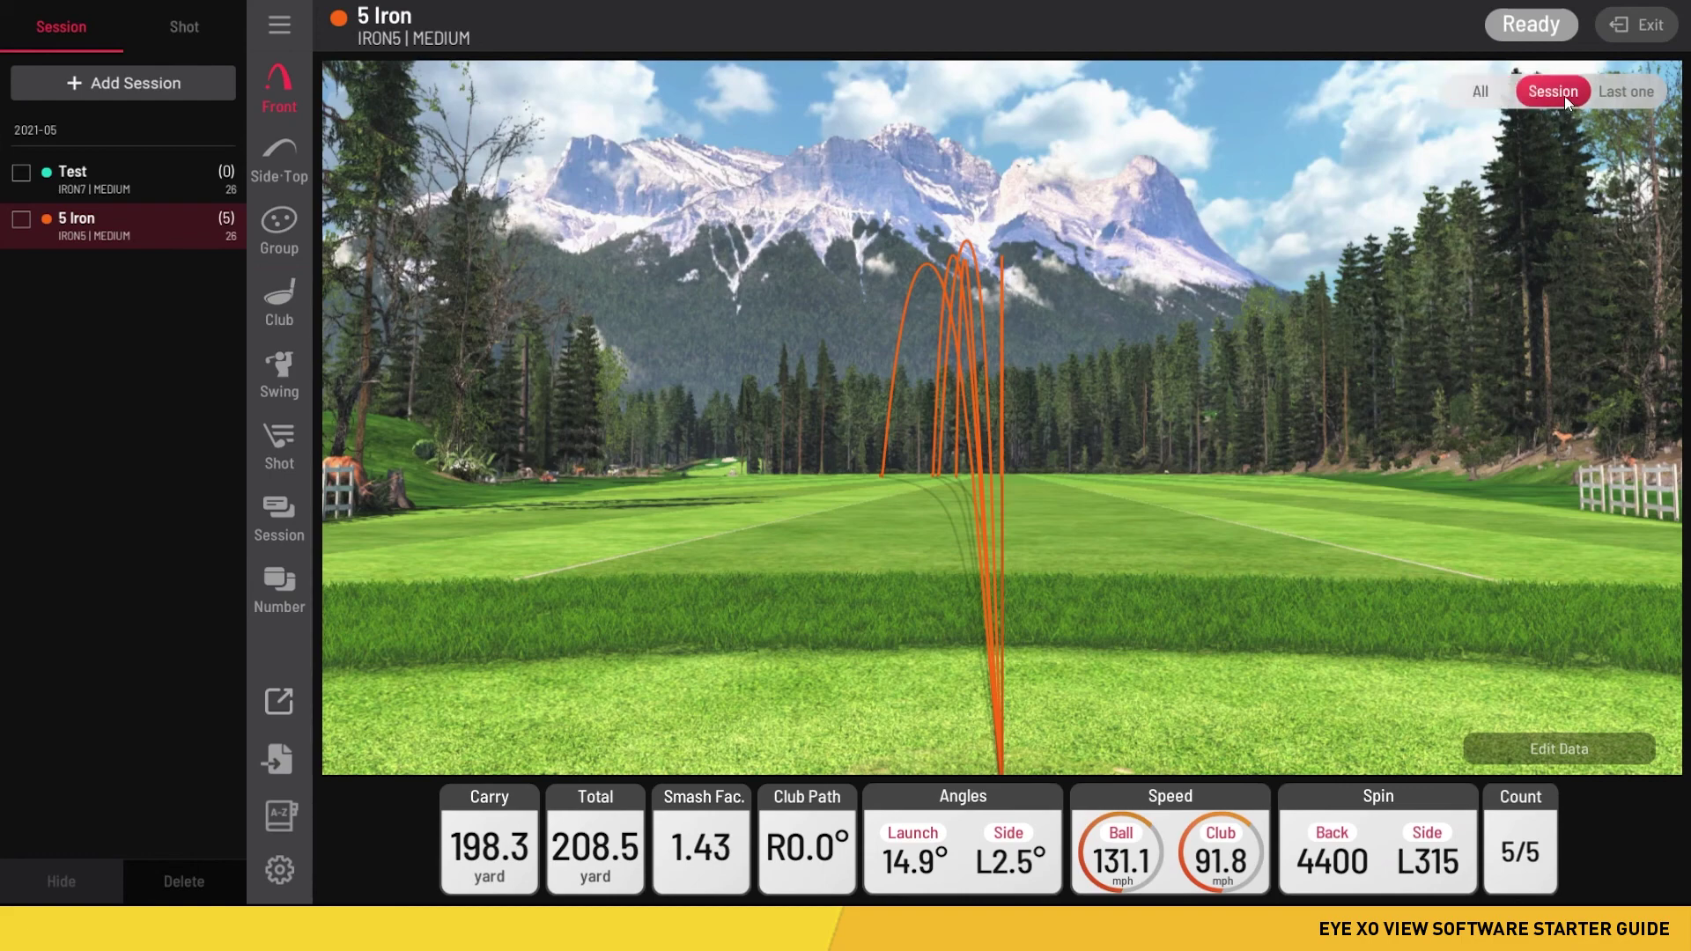
{"action": "left_click", "coordinate": [1650, 99]}
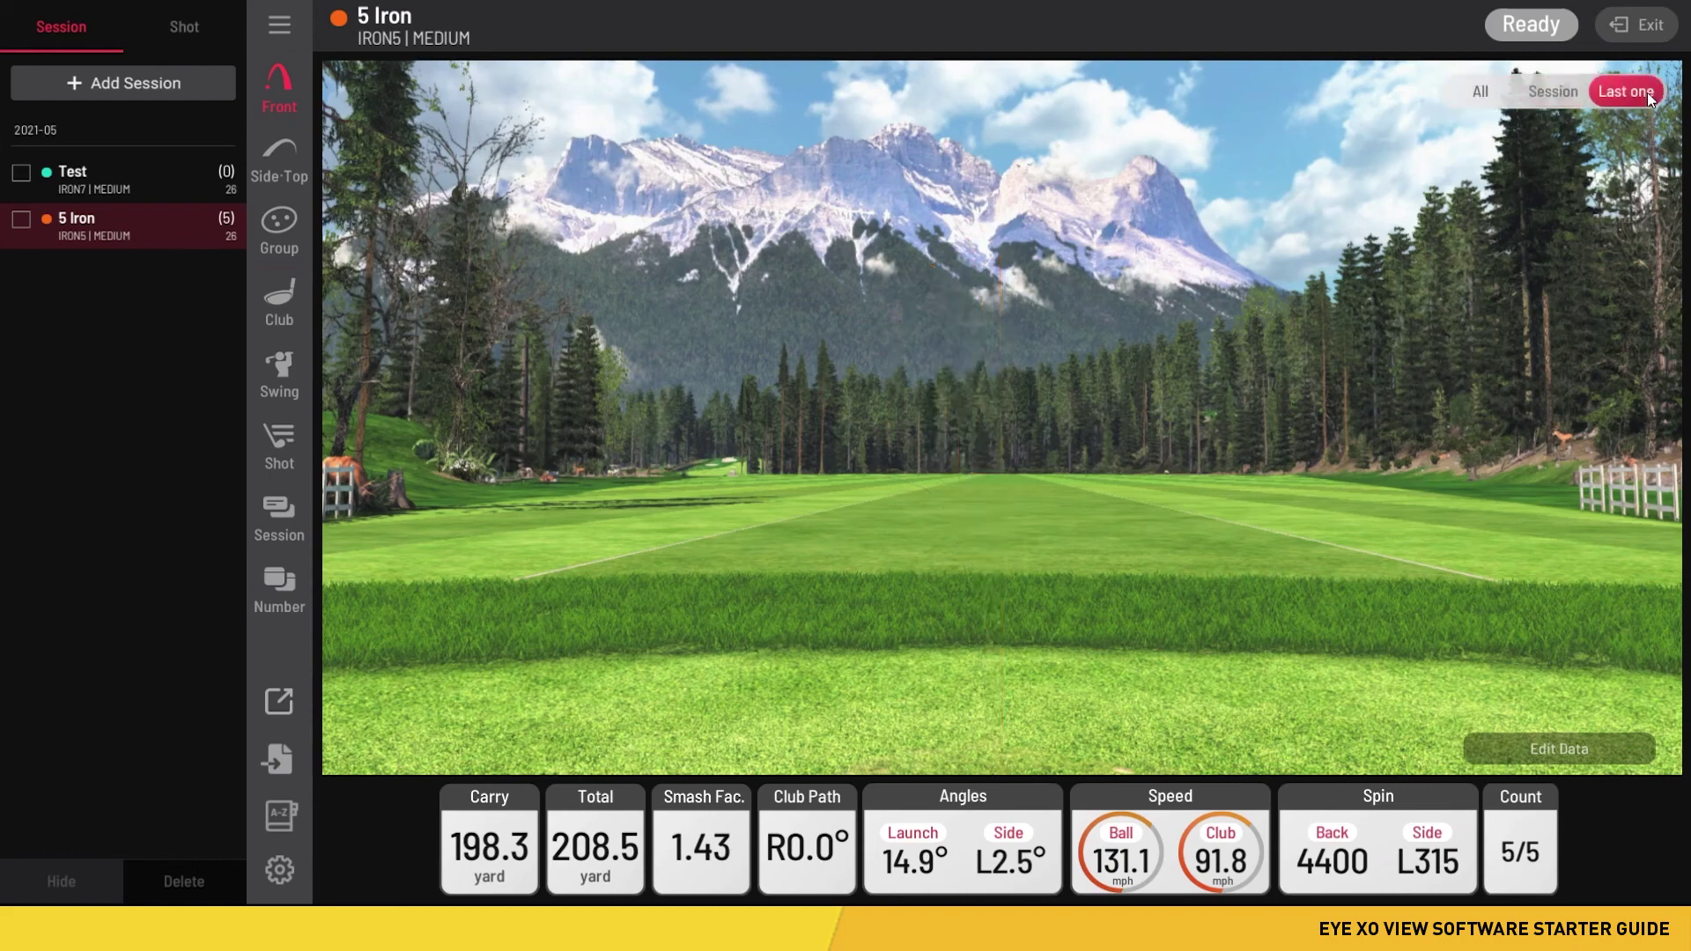
{"action": "left_click", "coordinate": [186, 26]}
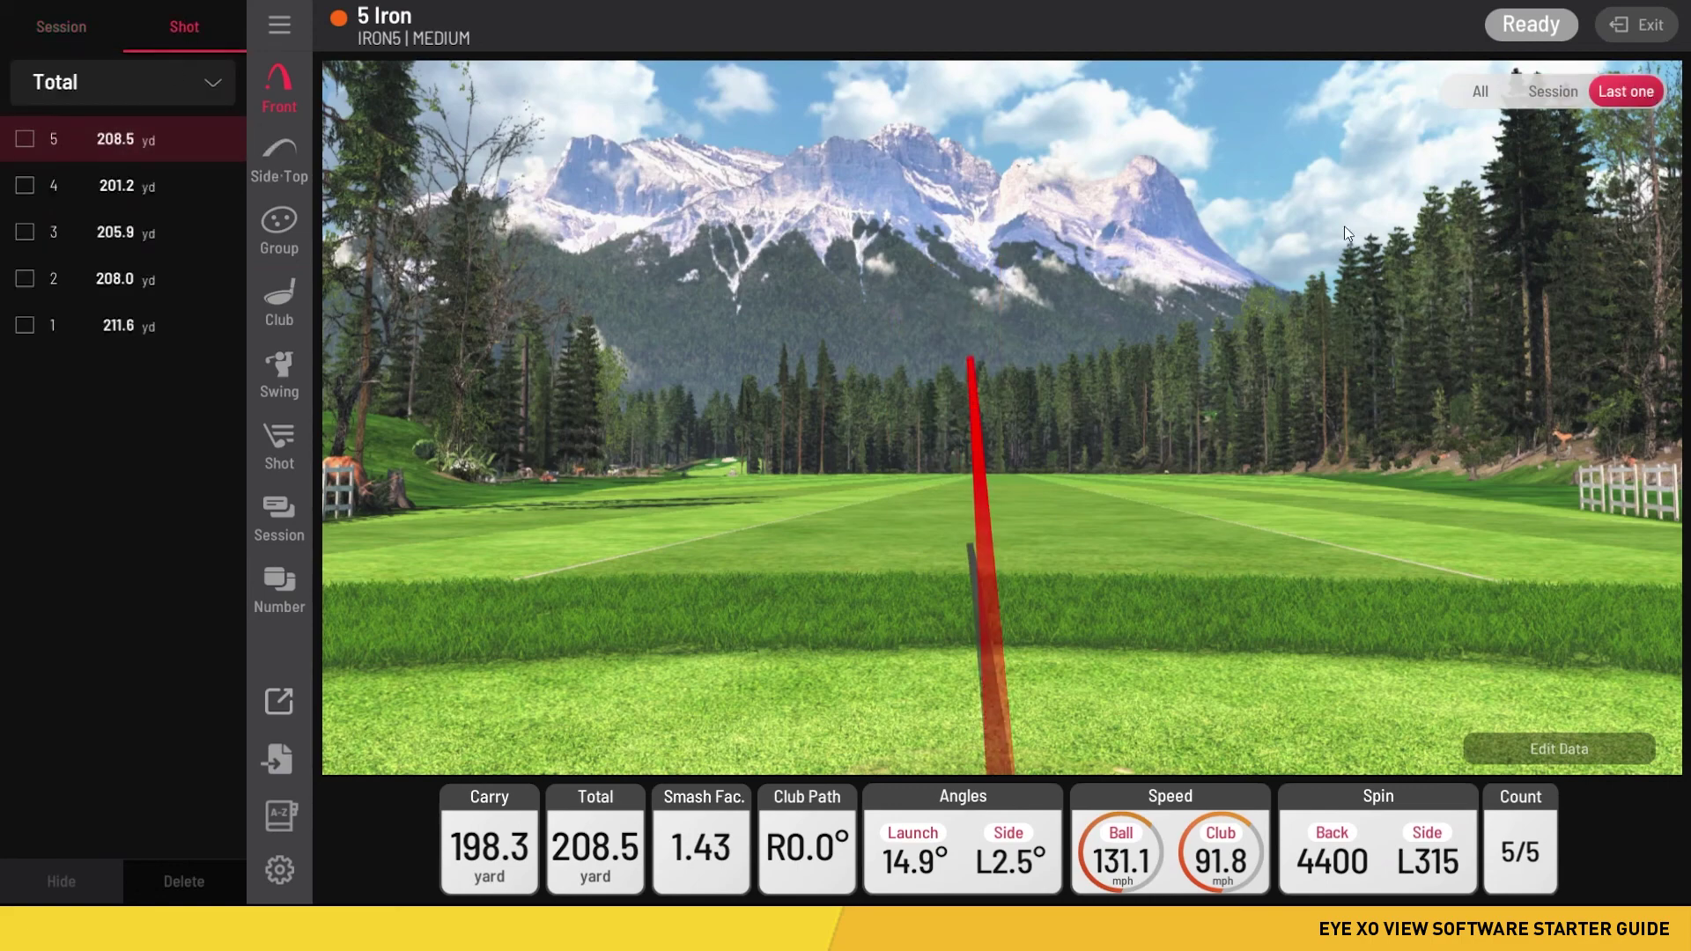
{"action": "left_click", "coordinate": [88, 17]}
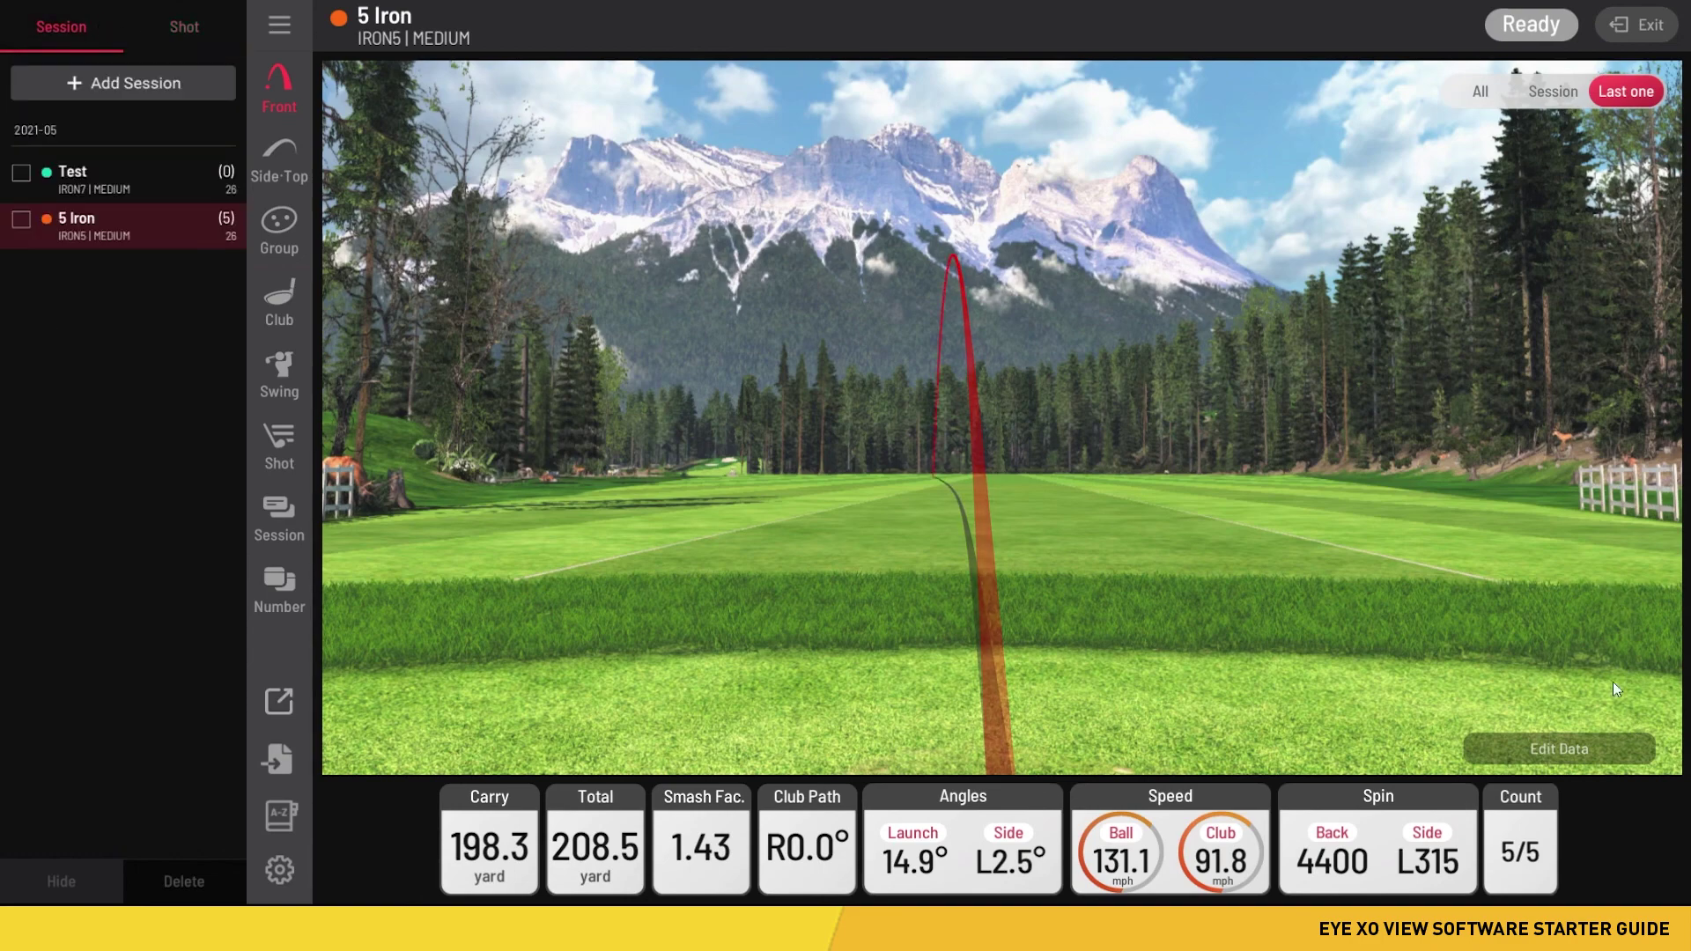
{"action": "left_click", "coordinate": [1574, 753]}
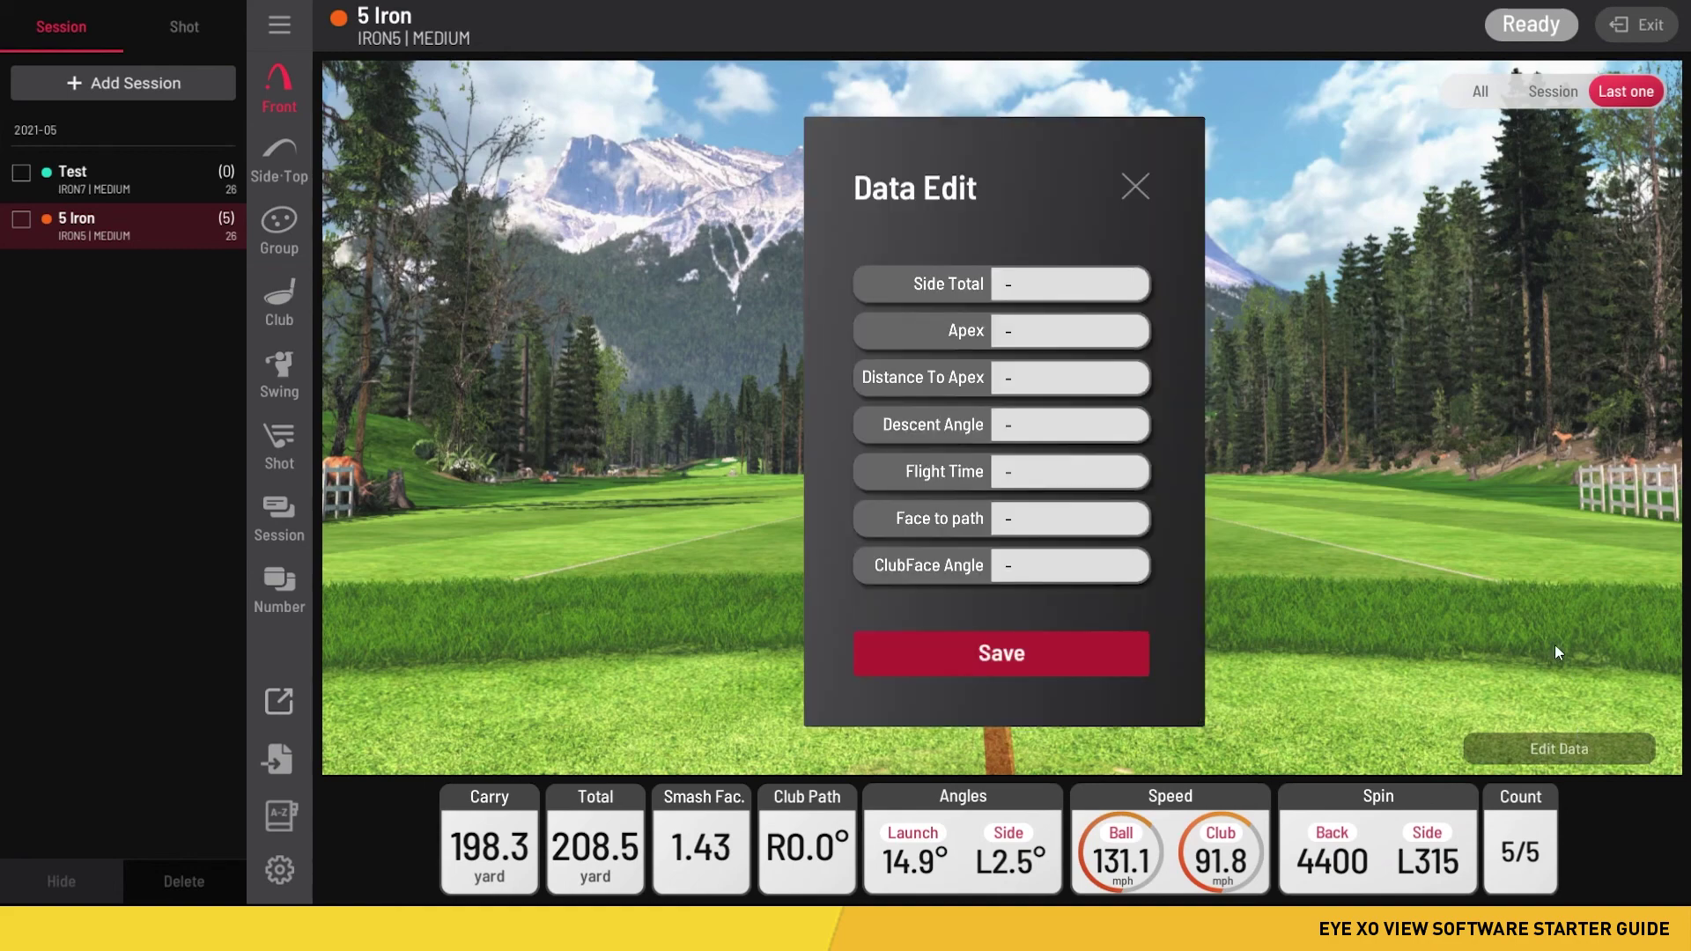
{"action": "left_click", "coordinate": [996, 289]}
{"action": "left_click", "coordinate": [1007, 332]}
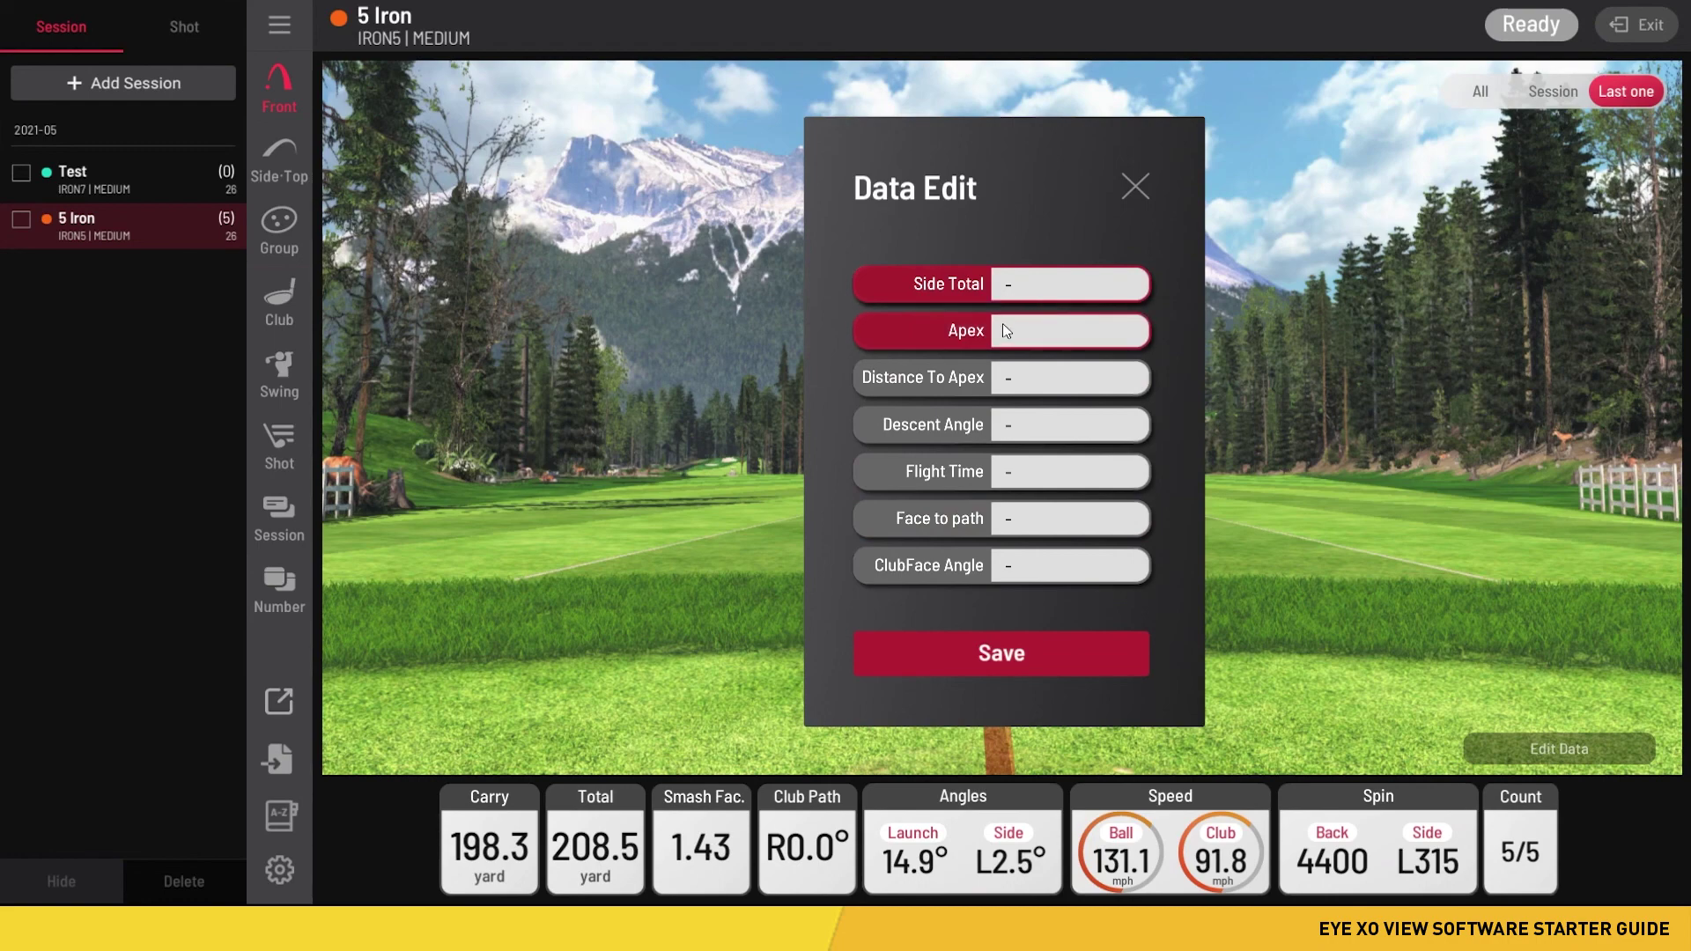
{"action": "left_click", "coordinate": [1024, 389]}
{"action": "left_click", "coordinate": [1067, 431]}
{"action": "left_click", "coordinate": [1066, 477]}
{"action": "left_click", "coordinate": [1074, 521]}
{"action": "left_click", "coordinate": [1097, 564]}
{"action": "left_click", "coordinate": [1098, 658]}
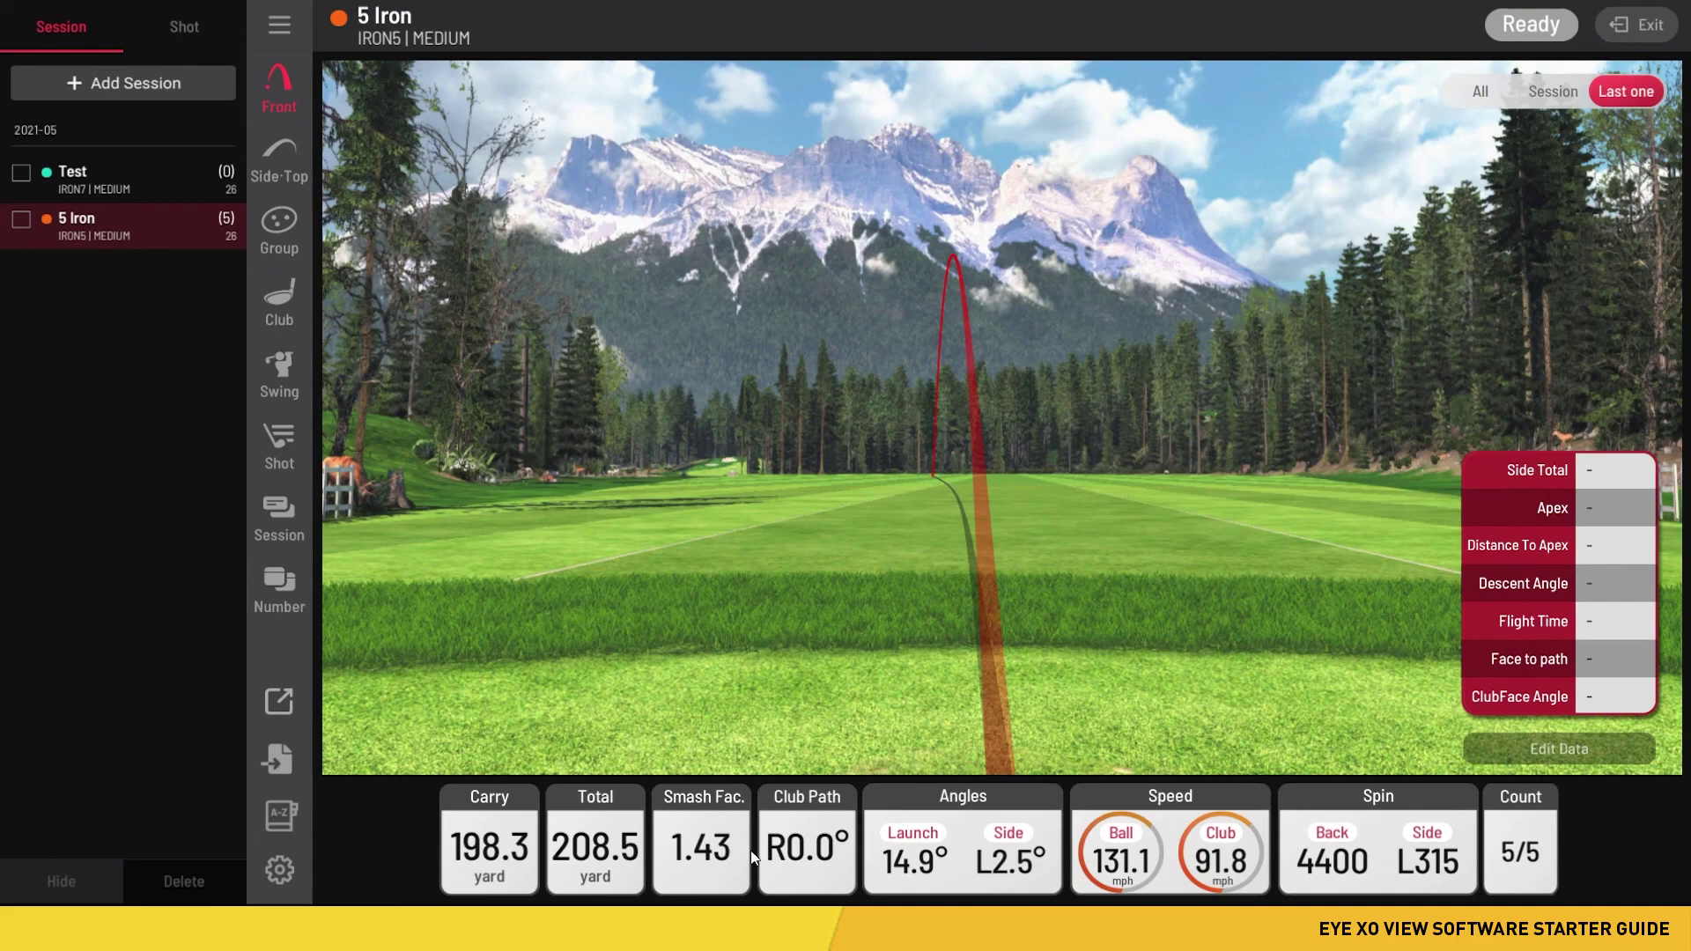
{"action": "left_click", "coordinate": [1533, 747]}
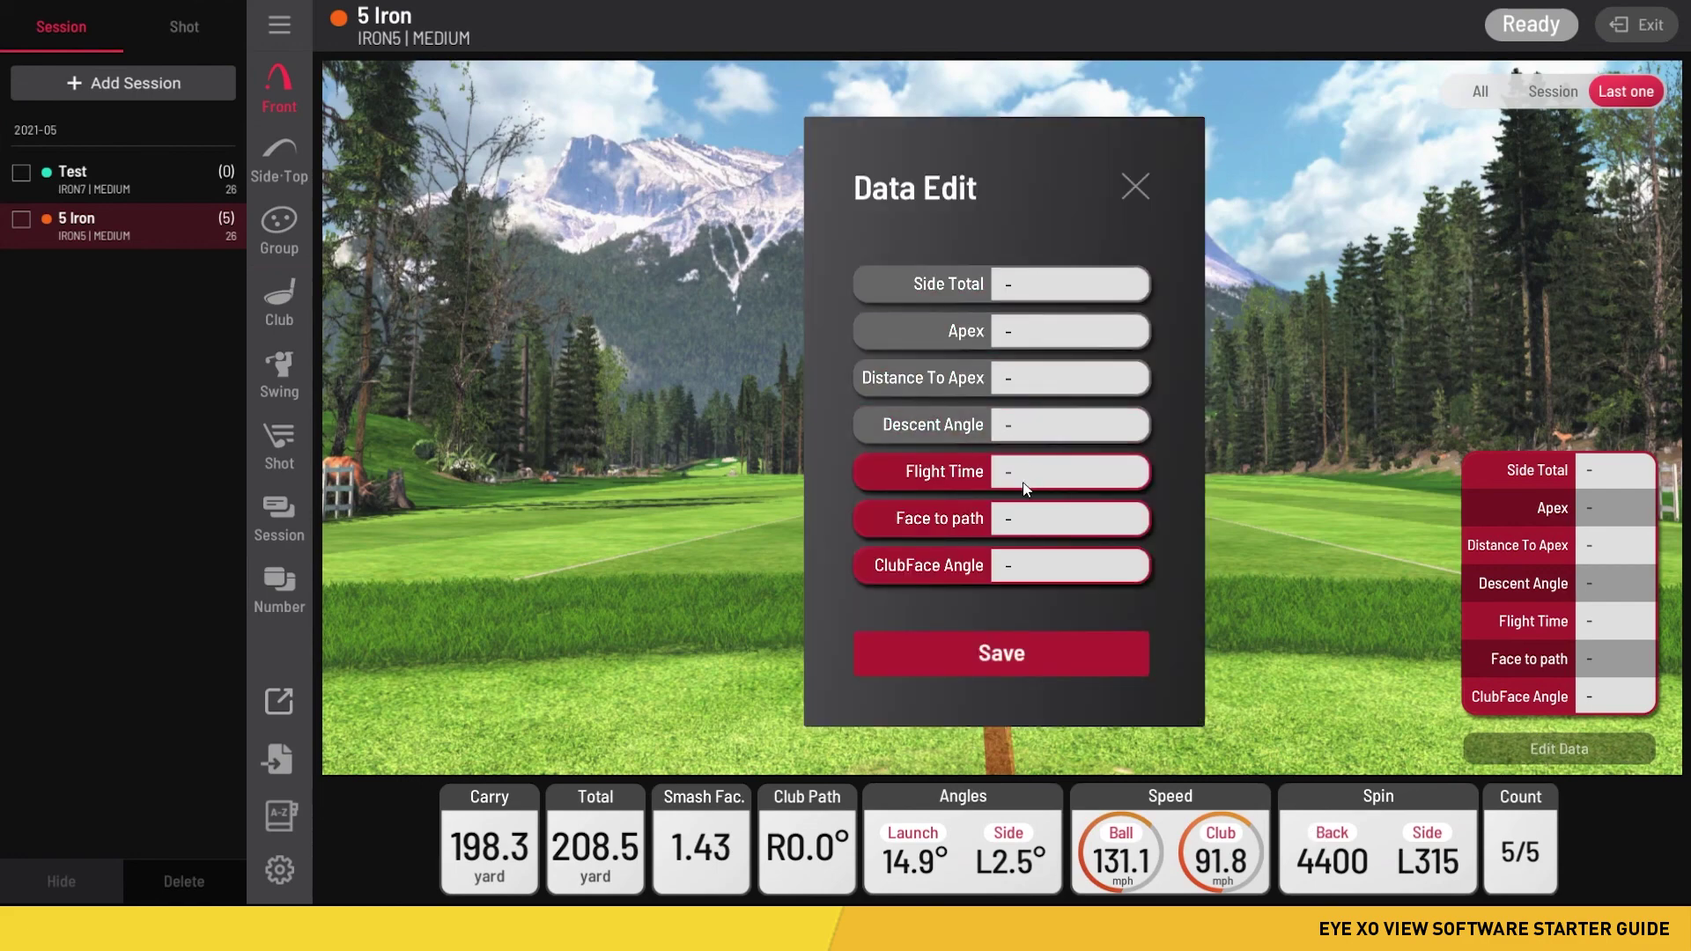
{"action": "left_click", "coordinate": [1084, 667]}
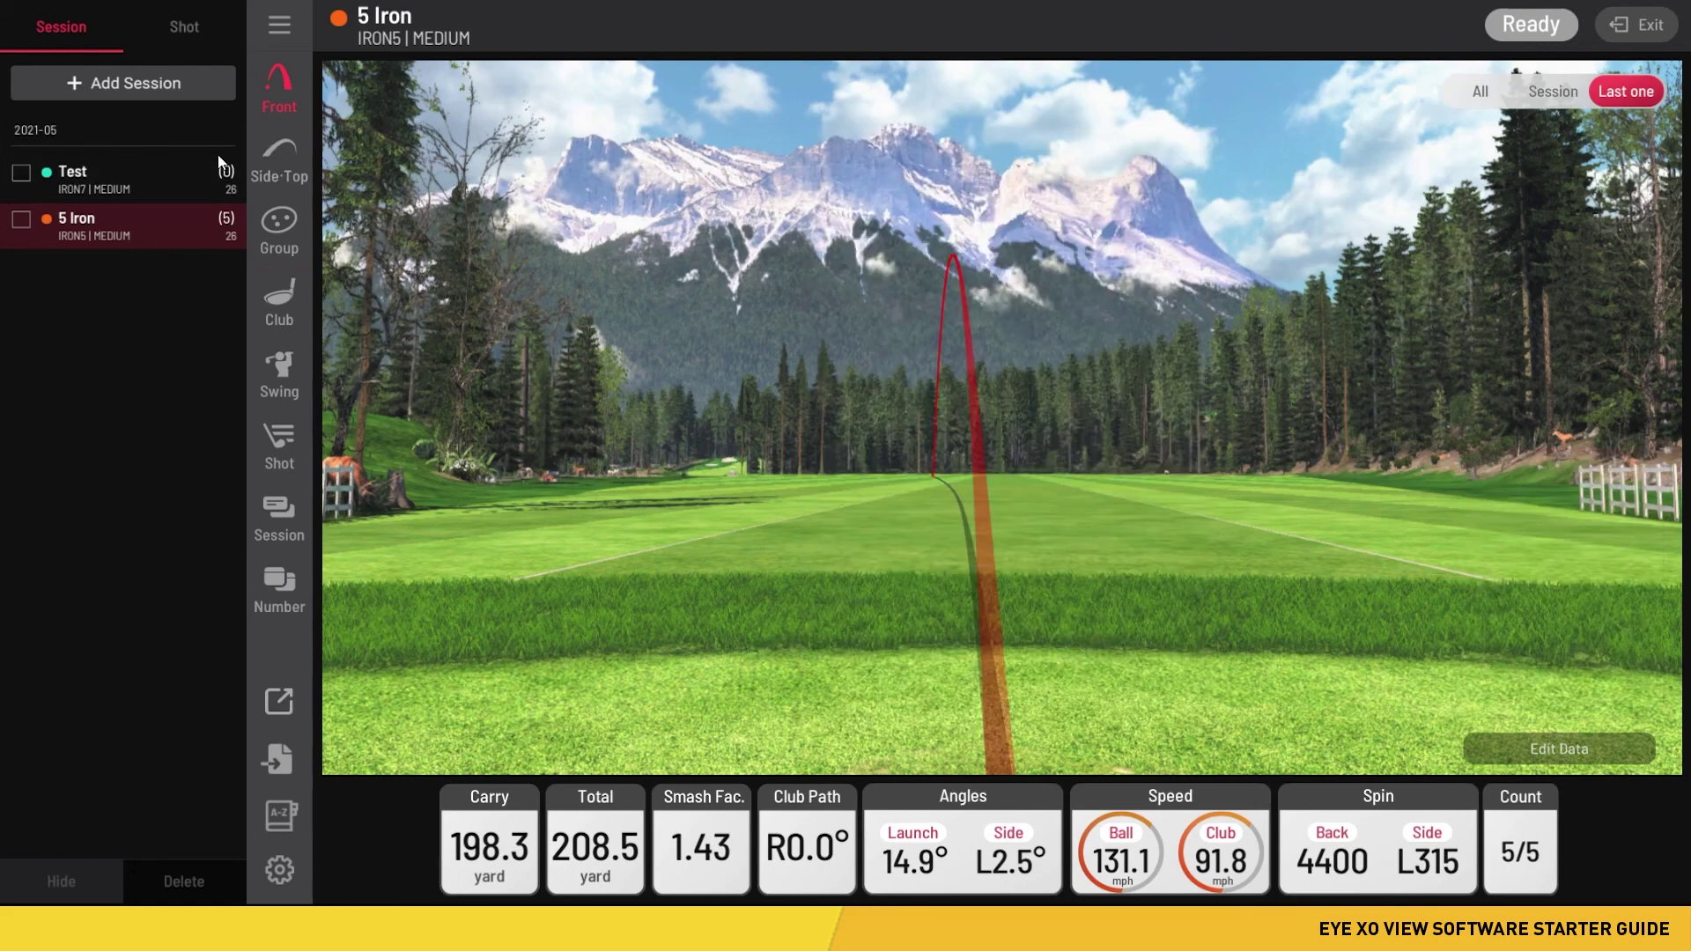
- Switch to Side·Top charts and step through 5 Iron shots 5 down to 1
{"action": "left_click", "coordinate": [286, 153]}
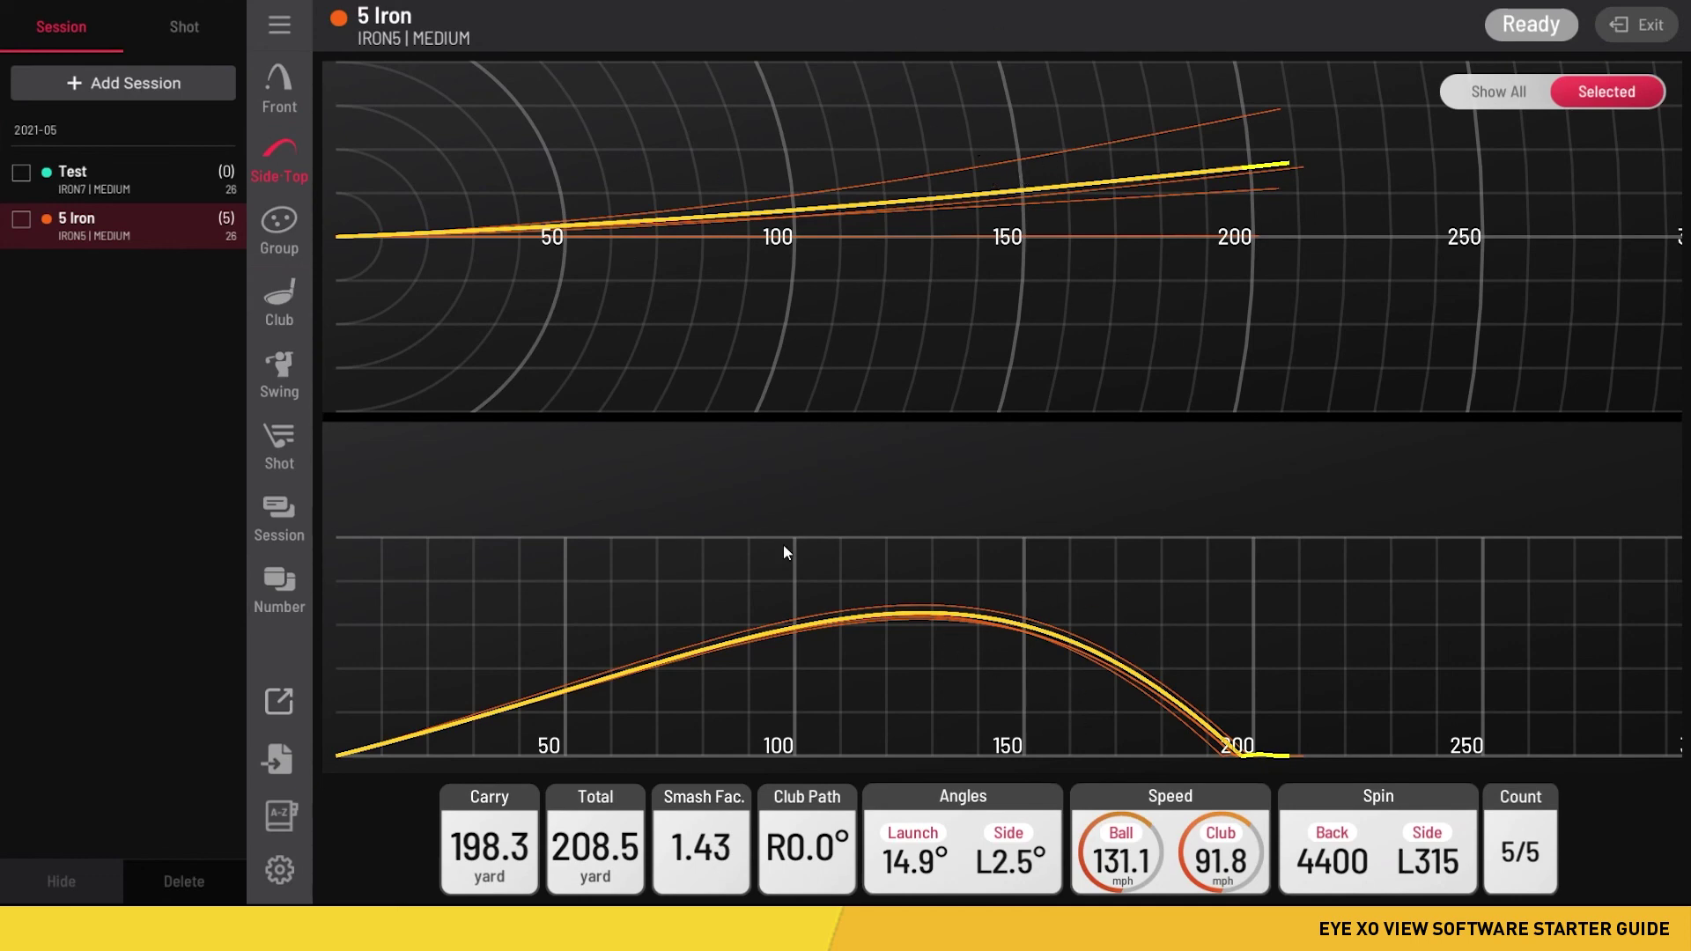
{"action": "left_click", "coordinate": [174, 26]}
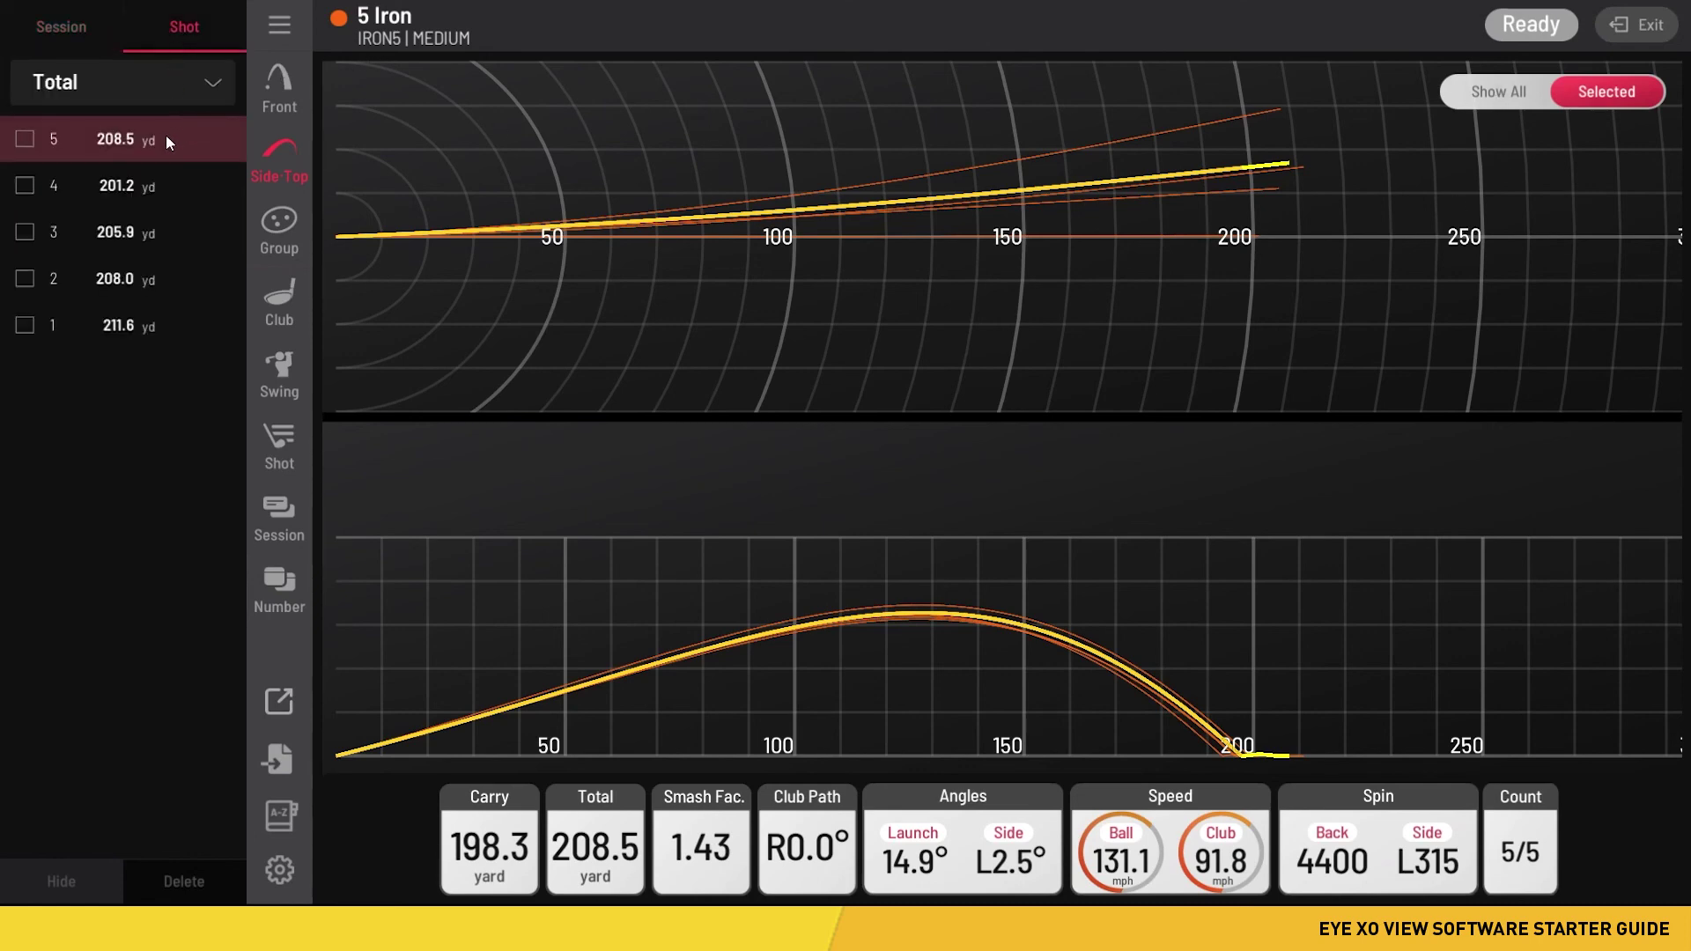
{"action": "left_click", "coordinate": [163, 139]}
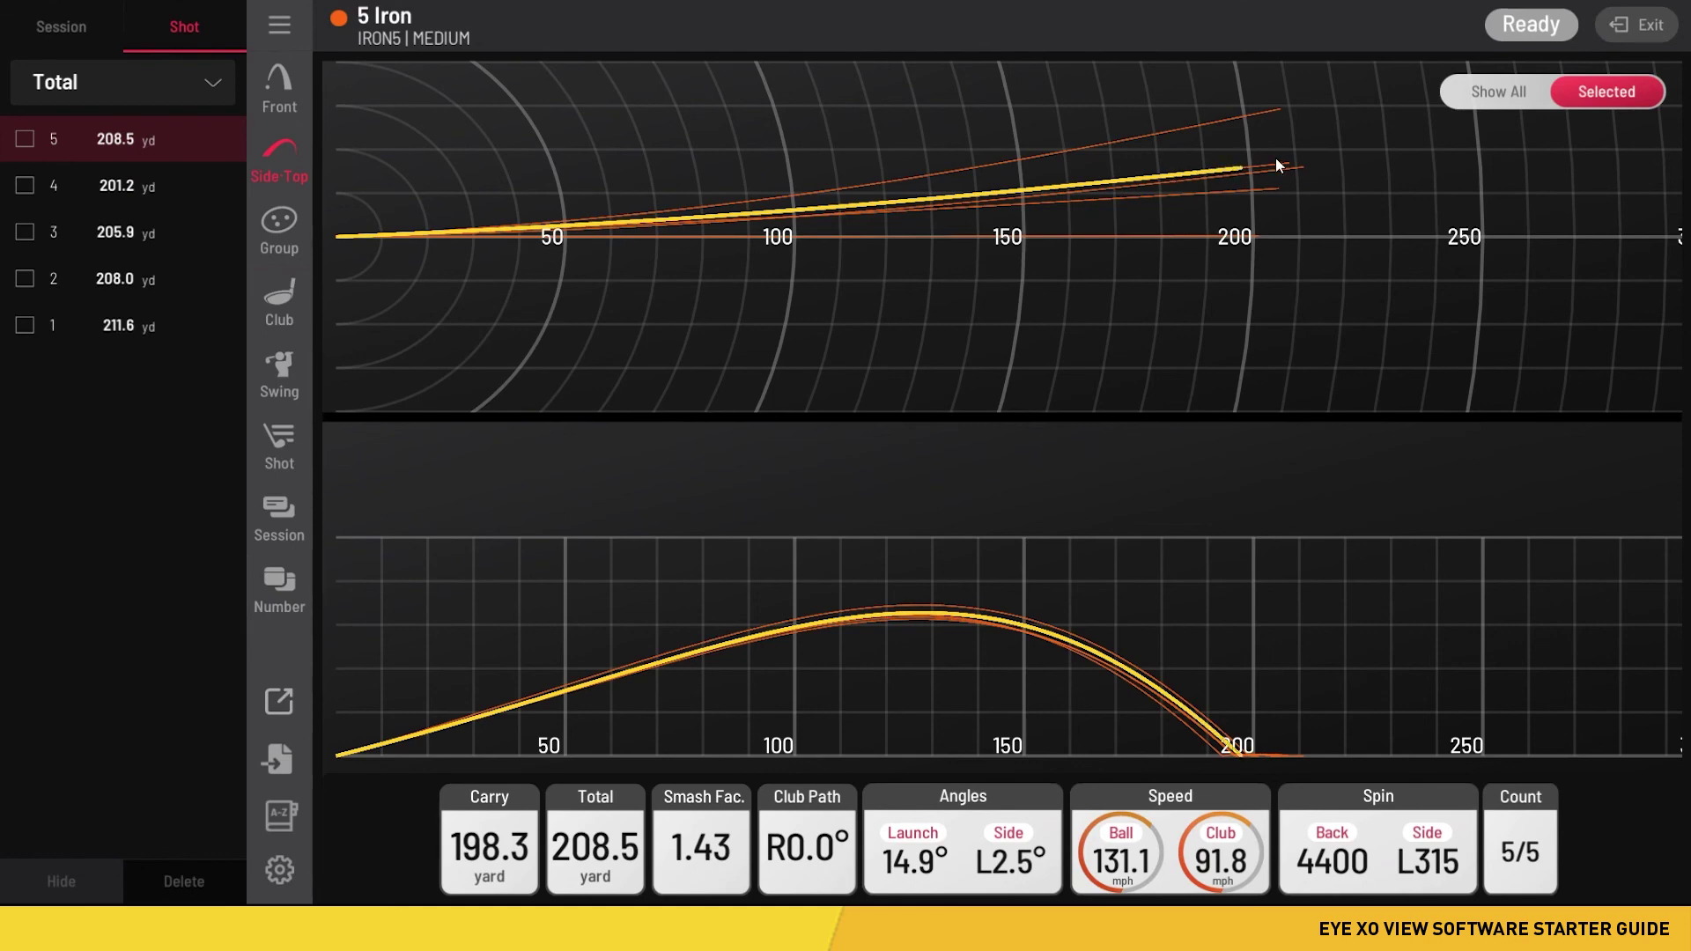
{"action": "left_click", "coordinate": [182, 187]}
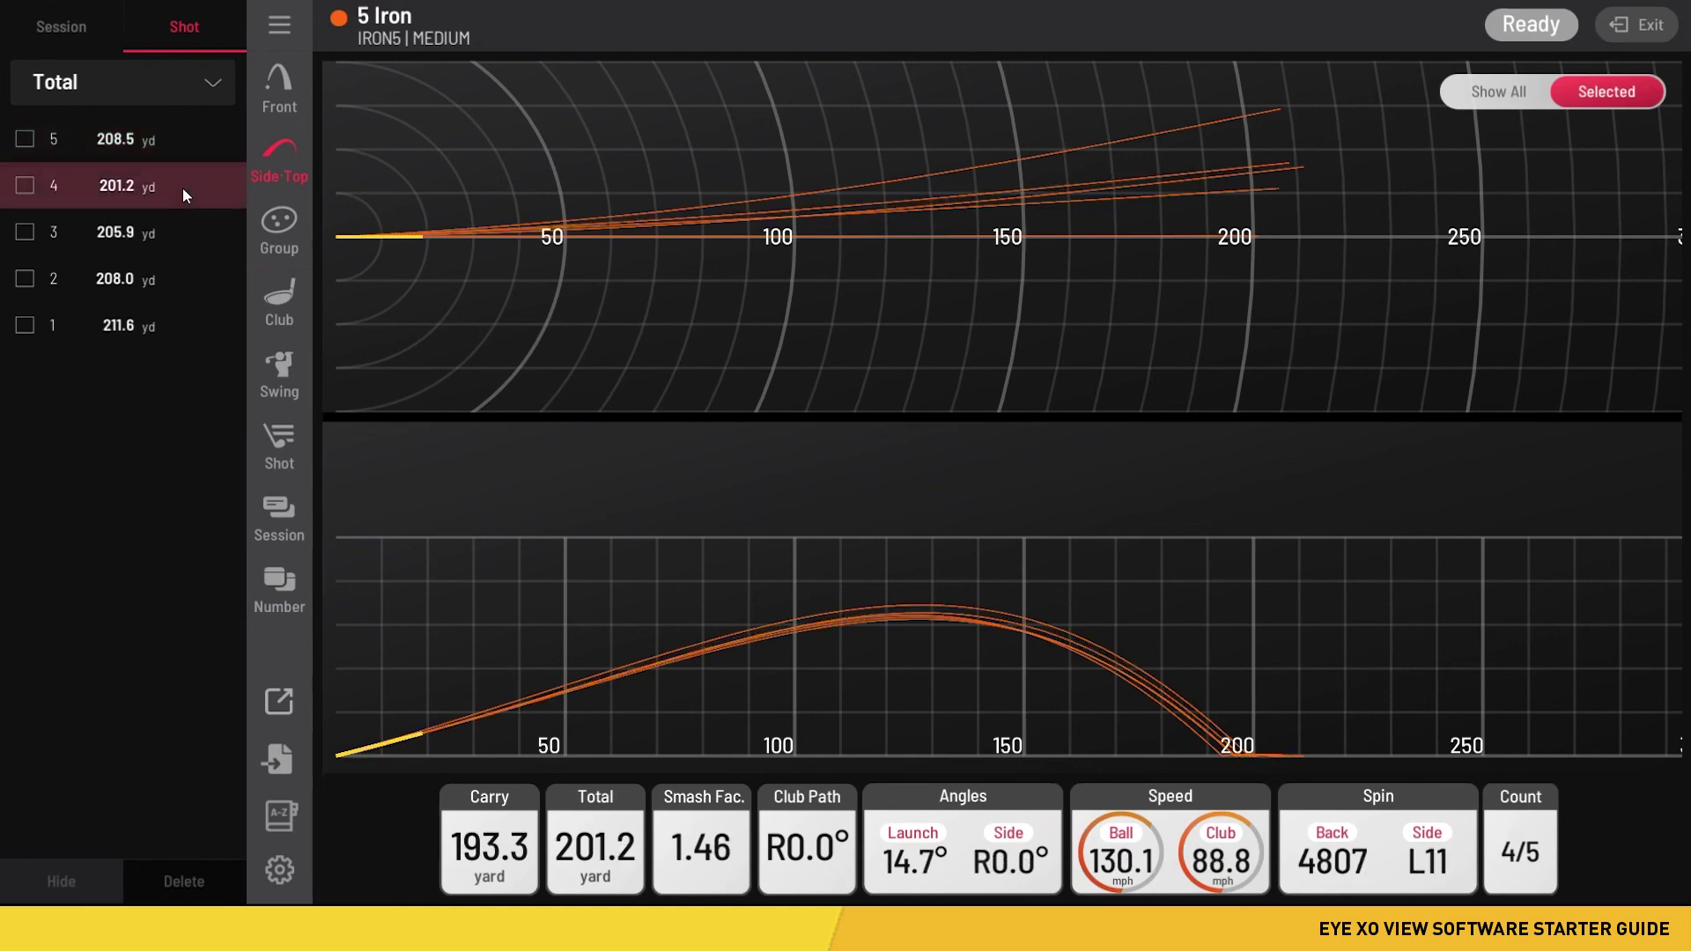
{"action": "left_click", "coordinate": [160, 238]}
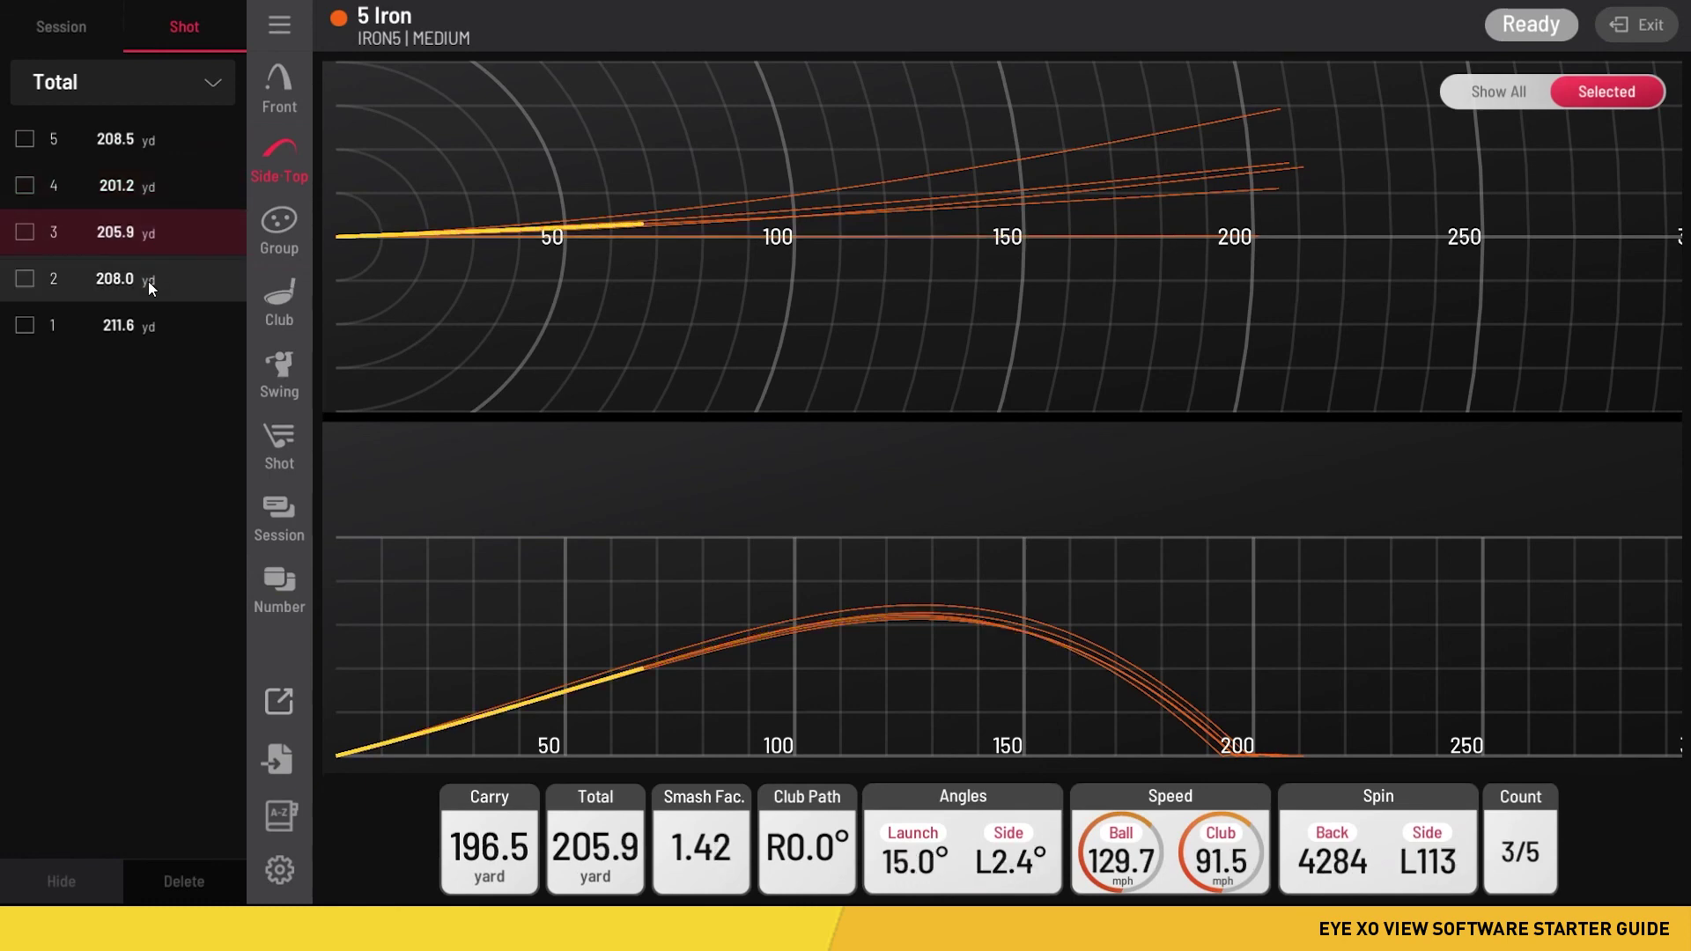
{"action": "left_click", "coordinate": [148, 281]}
{"action": "left_click", "coordinate": [130, 319]}
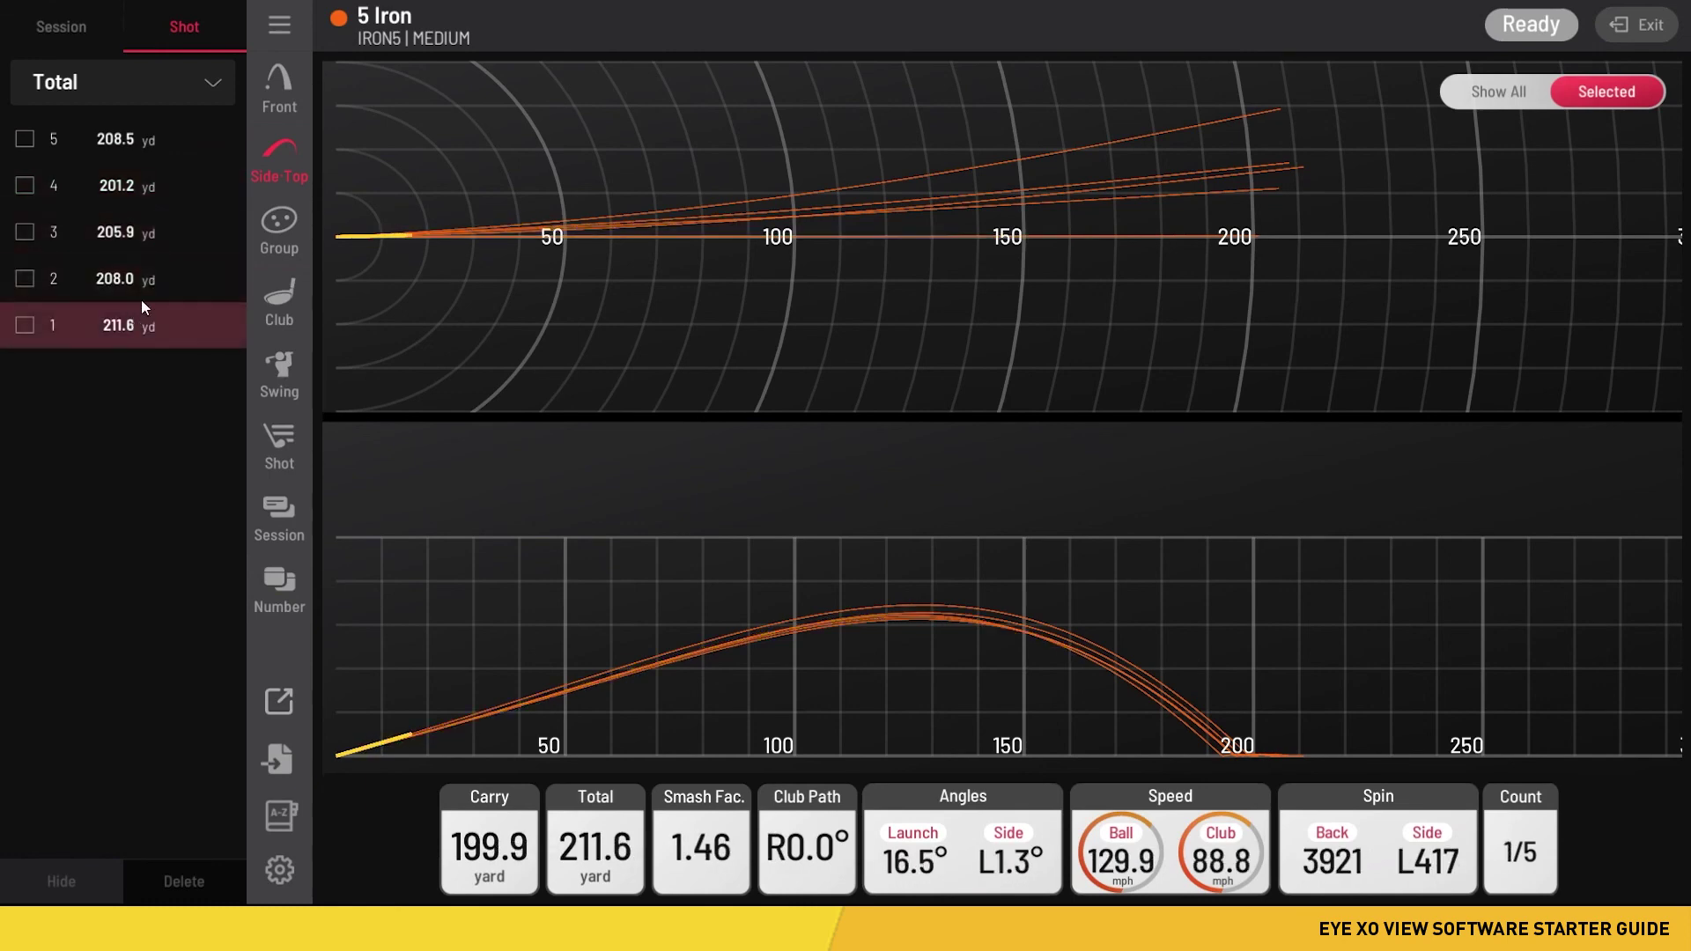
{"action": "left_click", "coordinate": [81, 24]}
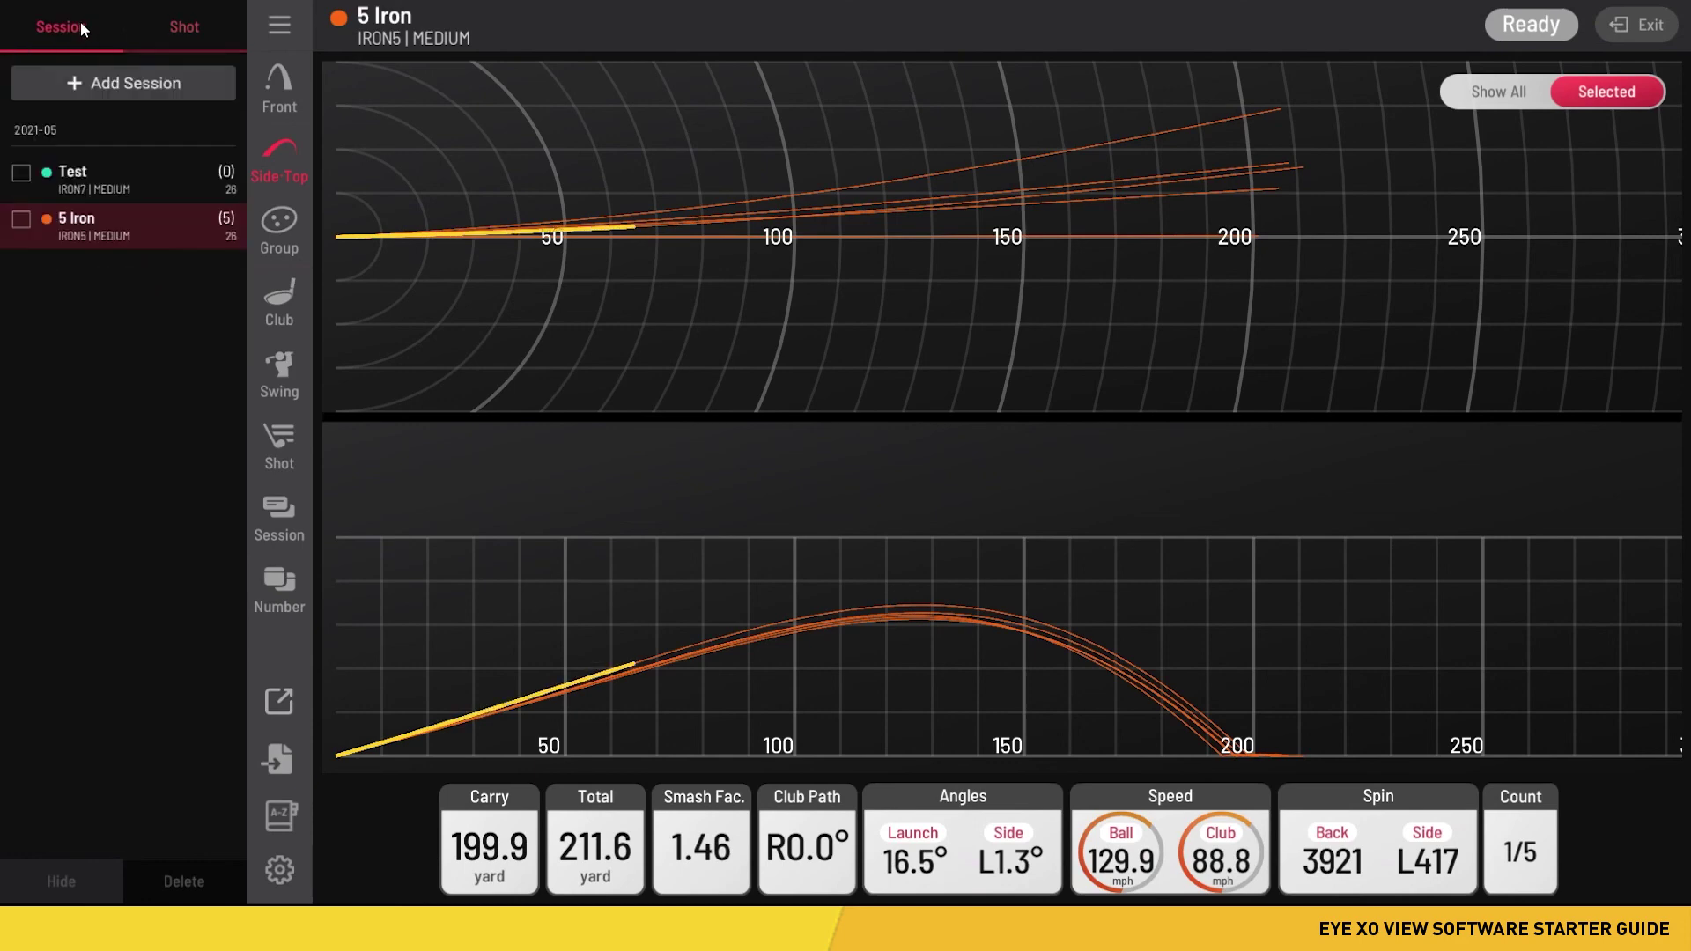
- Open the Group dispersion view, alternating ellipse and circle outlines and ending on circle
{"action": "left_click", "coordinate": [291, 229]}
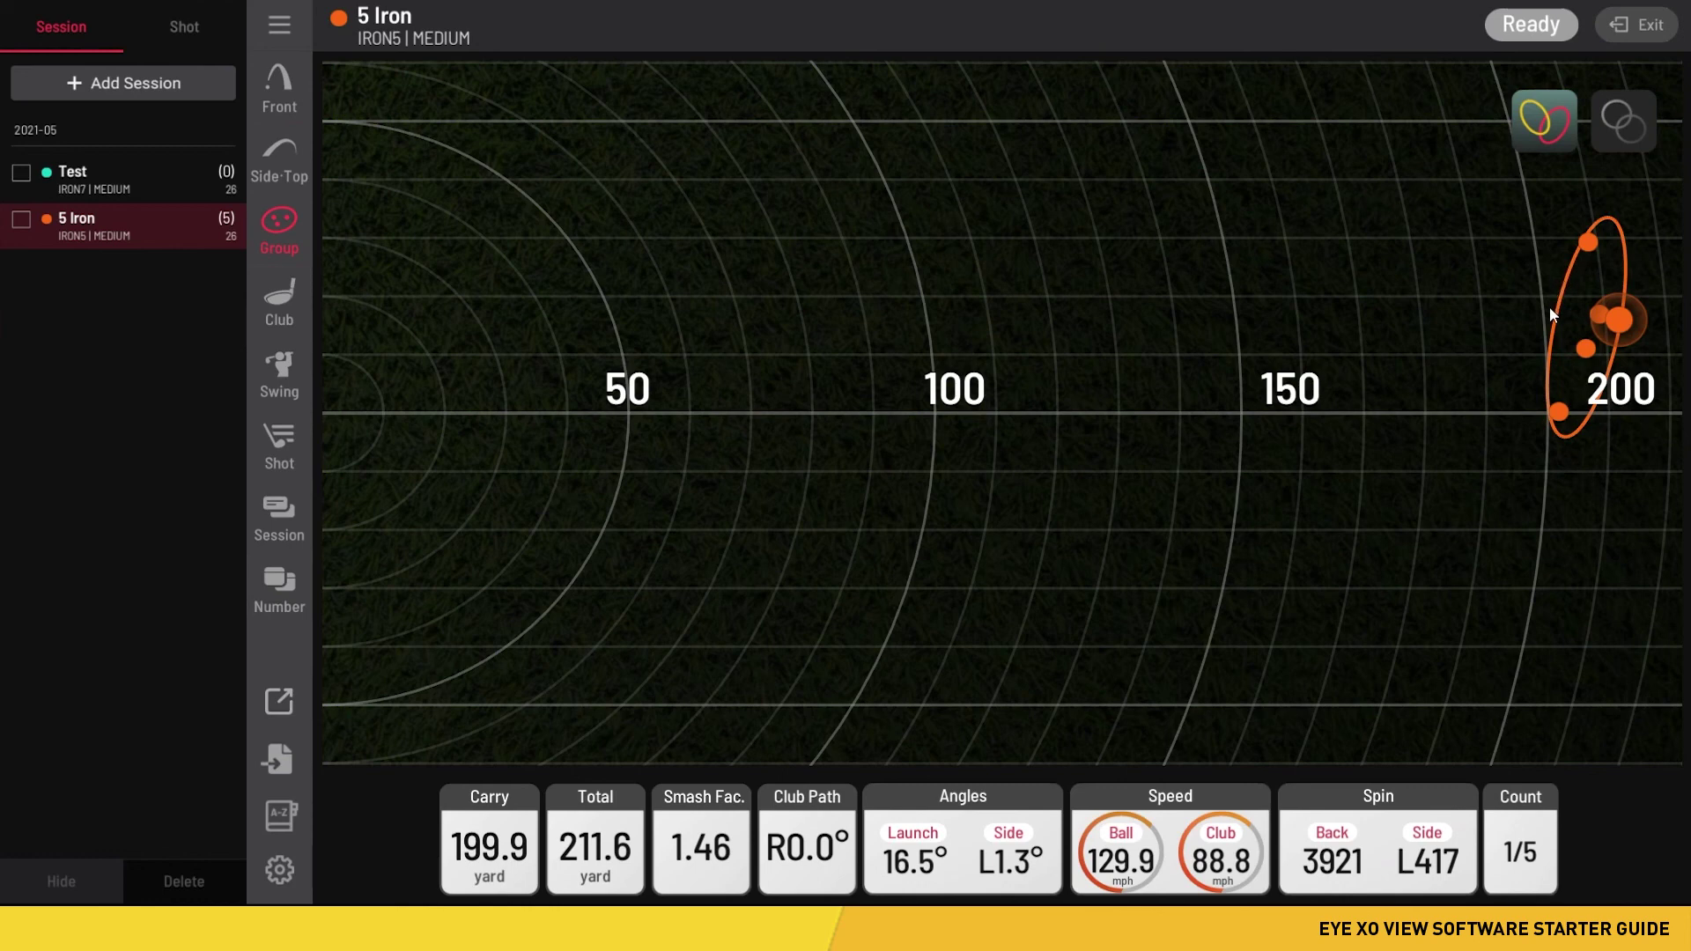
{"action": "left_click", "coordinate": [1629, 128]}
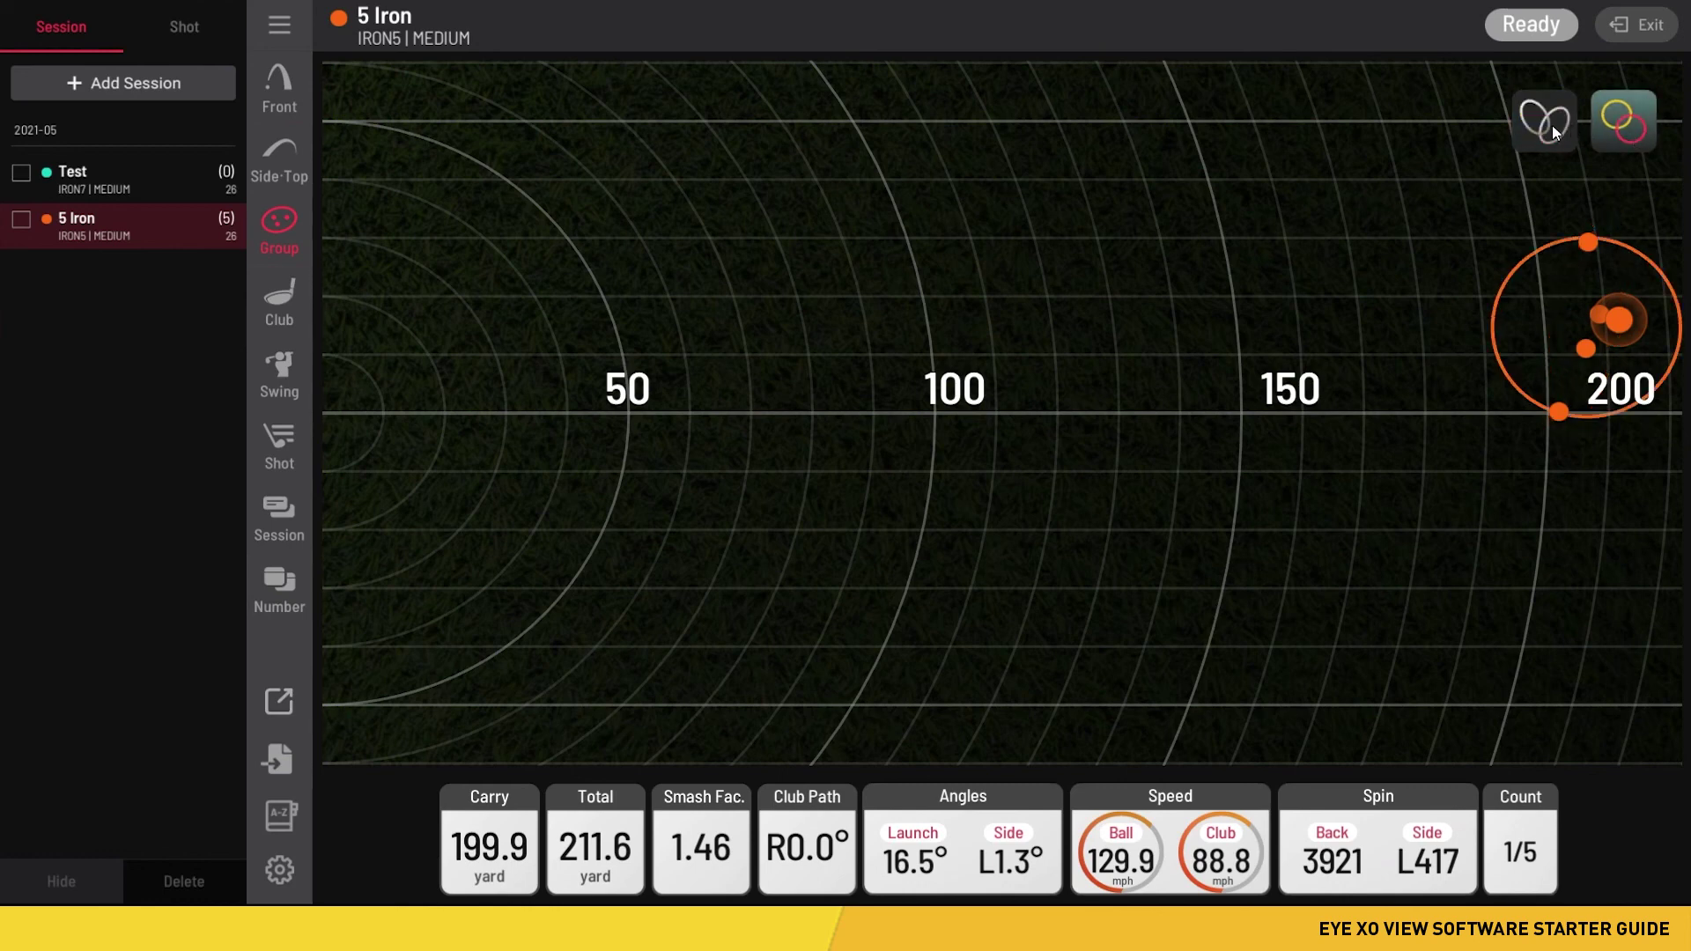
{"action": "left_click", "coordinate": [1551, 125]}
{"action": "left_click", "coordinate": [1610, 129]}
{"action": "left_click", "coordinate": [1551, 125]}
{"action": "left_click", "coordinate": [1628, 130]}
{"action": "left_click", "coordinate": [1543, 120]}
{"action": "left_click", "coordinate": [1631, 121]}
- Open Club analysis and play, reverse and frame-step shot 1's impact video
{"action": "left_click", "coordinate": [283, 299]}
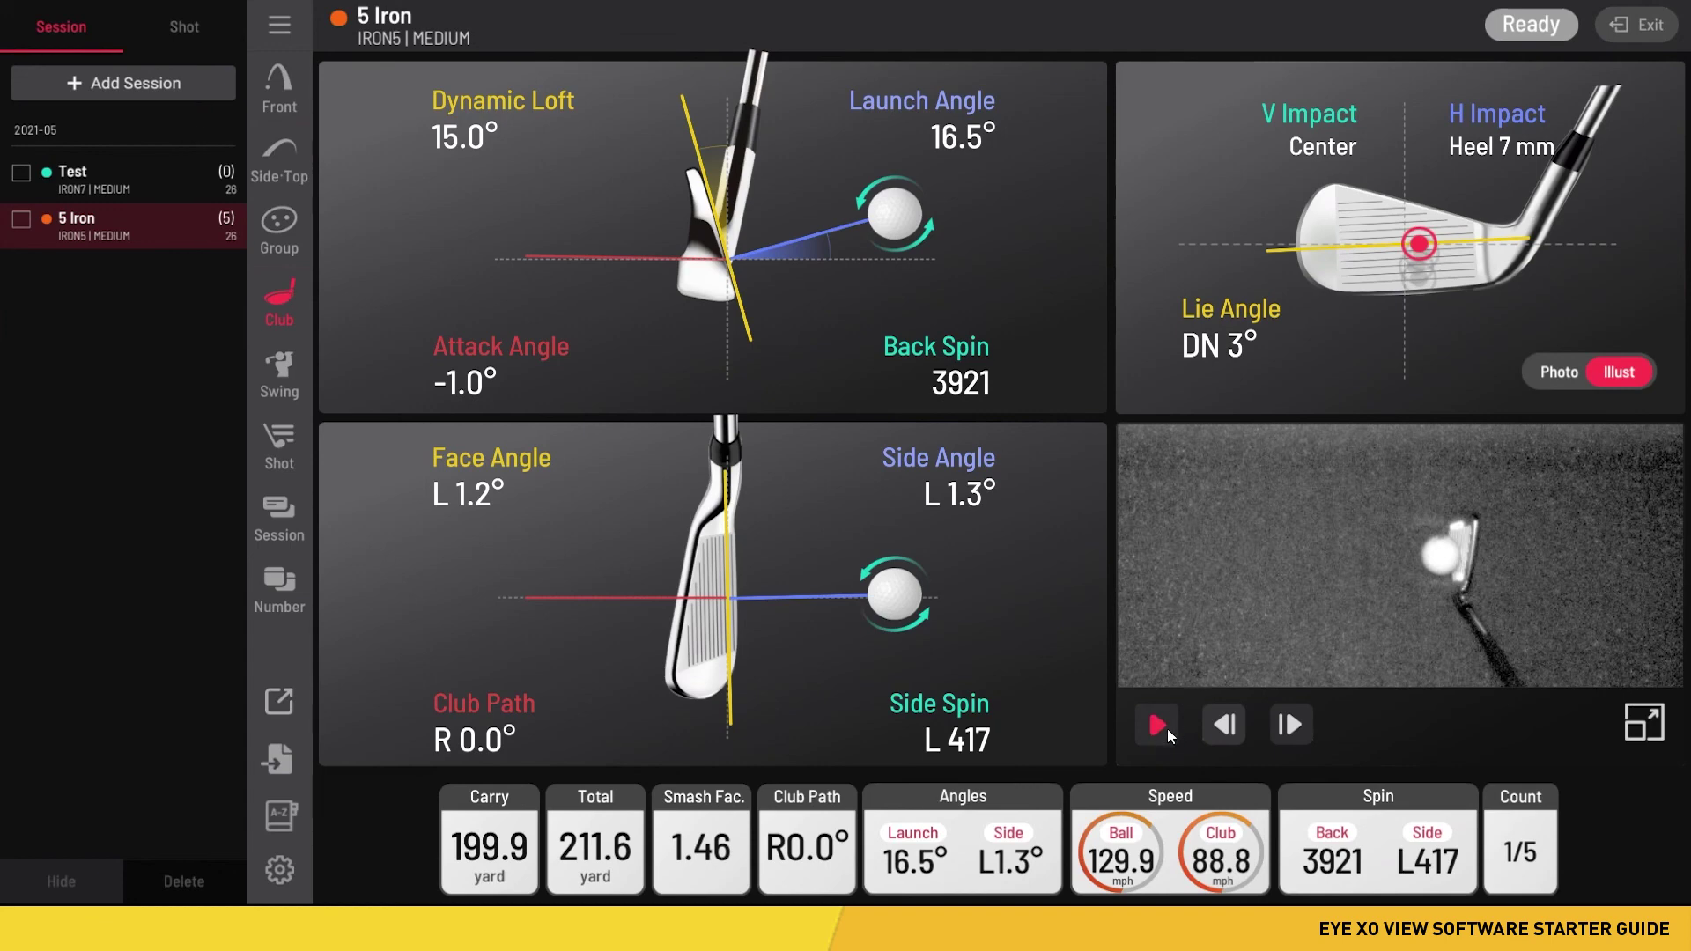
{"action": "left_click", "coordinate": [1159, 725]}
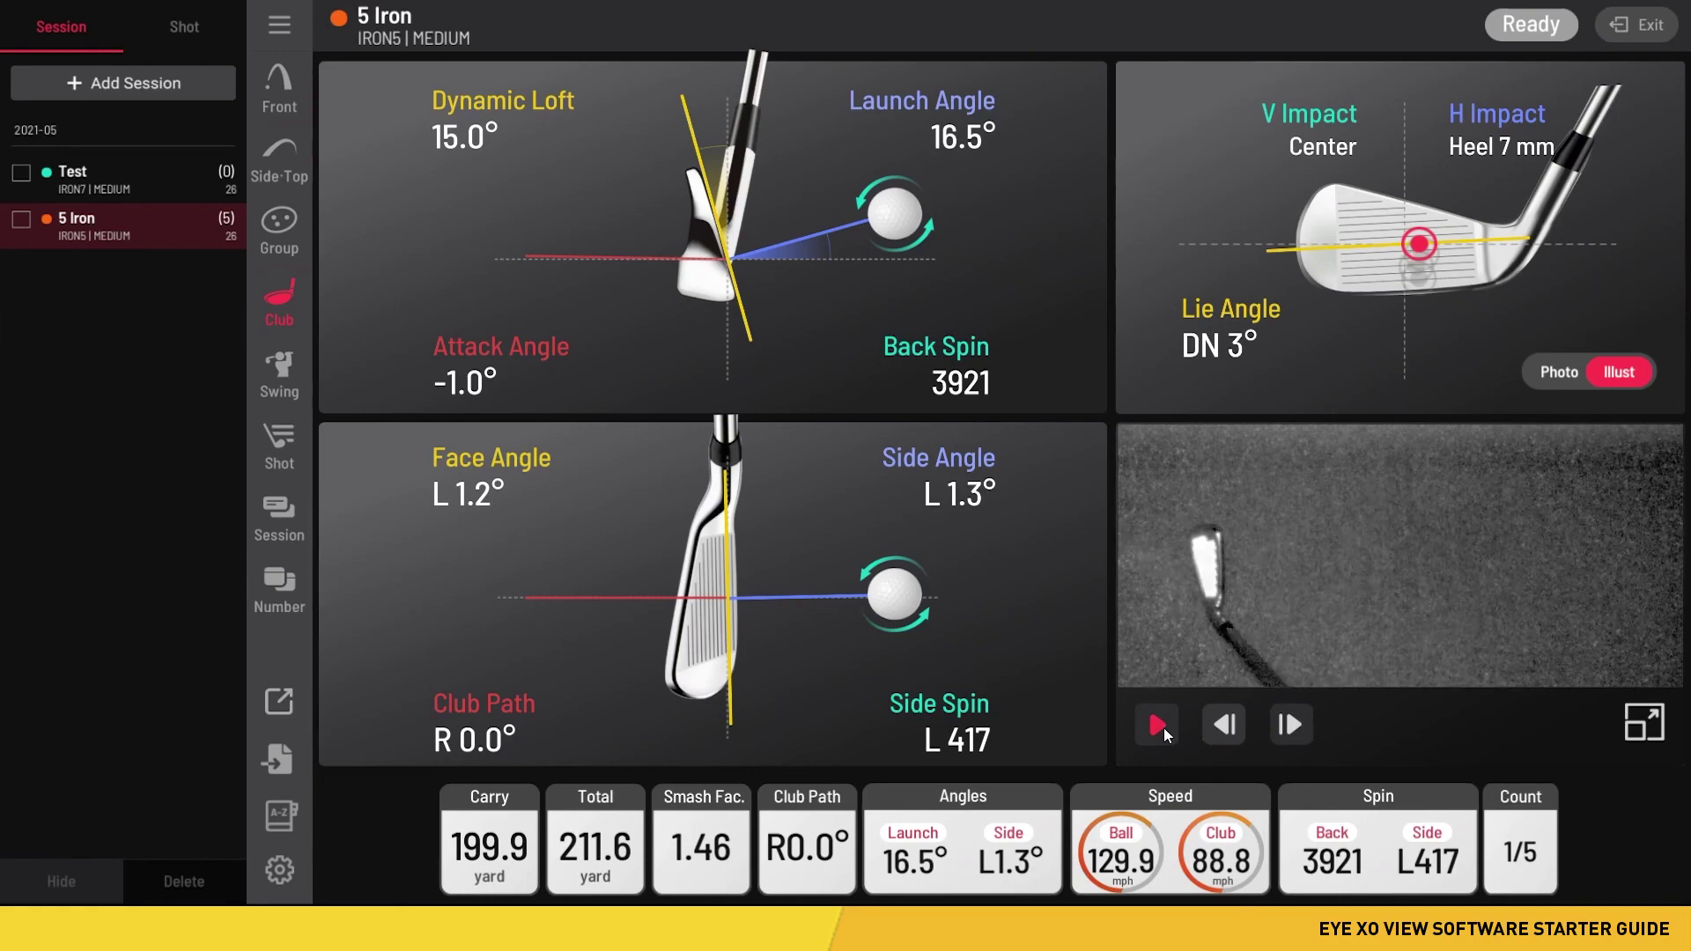
{"action": "left_click", "coordinate": [1155, 726]}
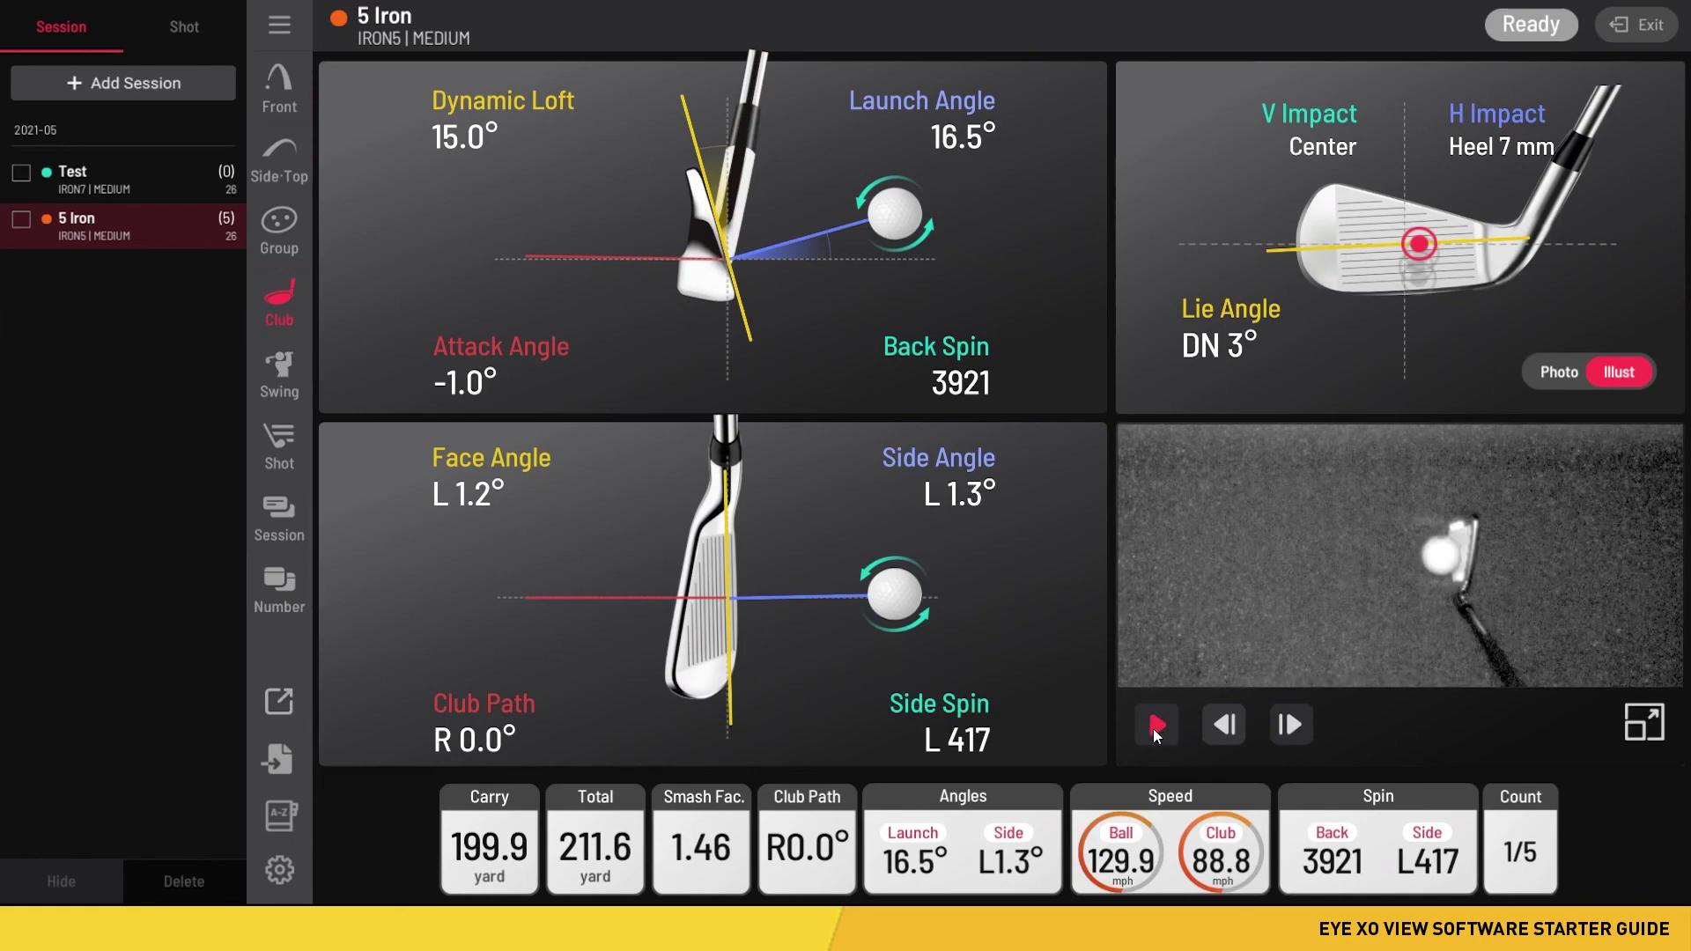
{"action": "left_click", "coordinate": [1222, 726]}
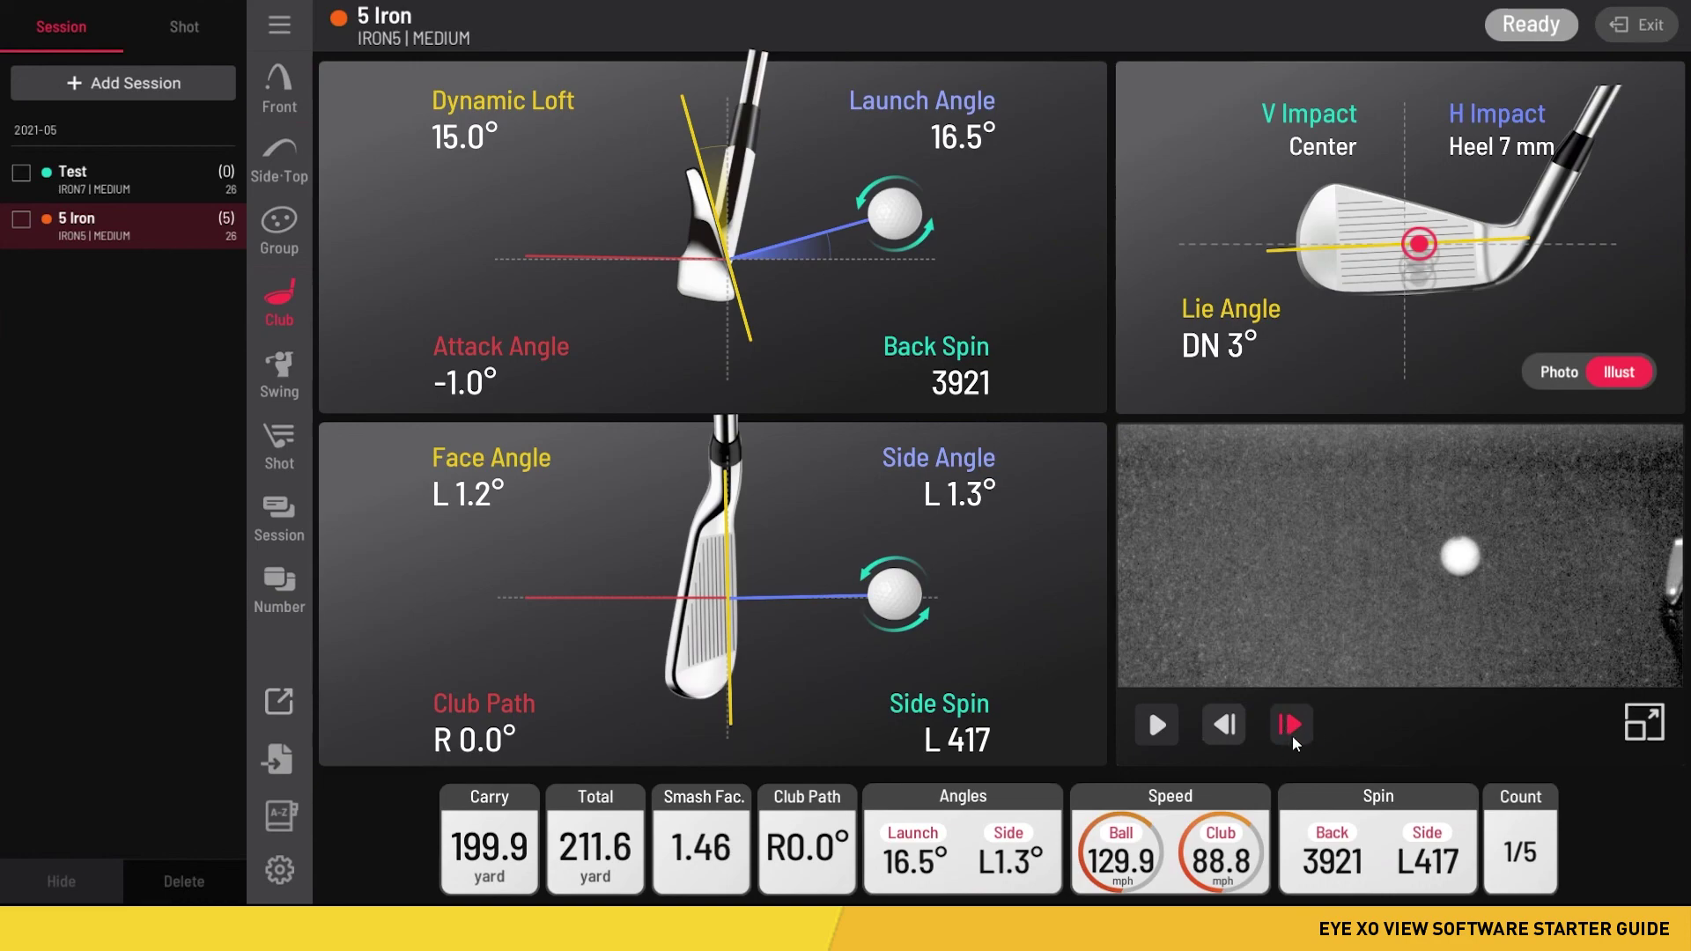
{"action": "left_click", "coordinate": [1295, 738]}
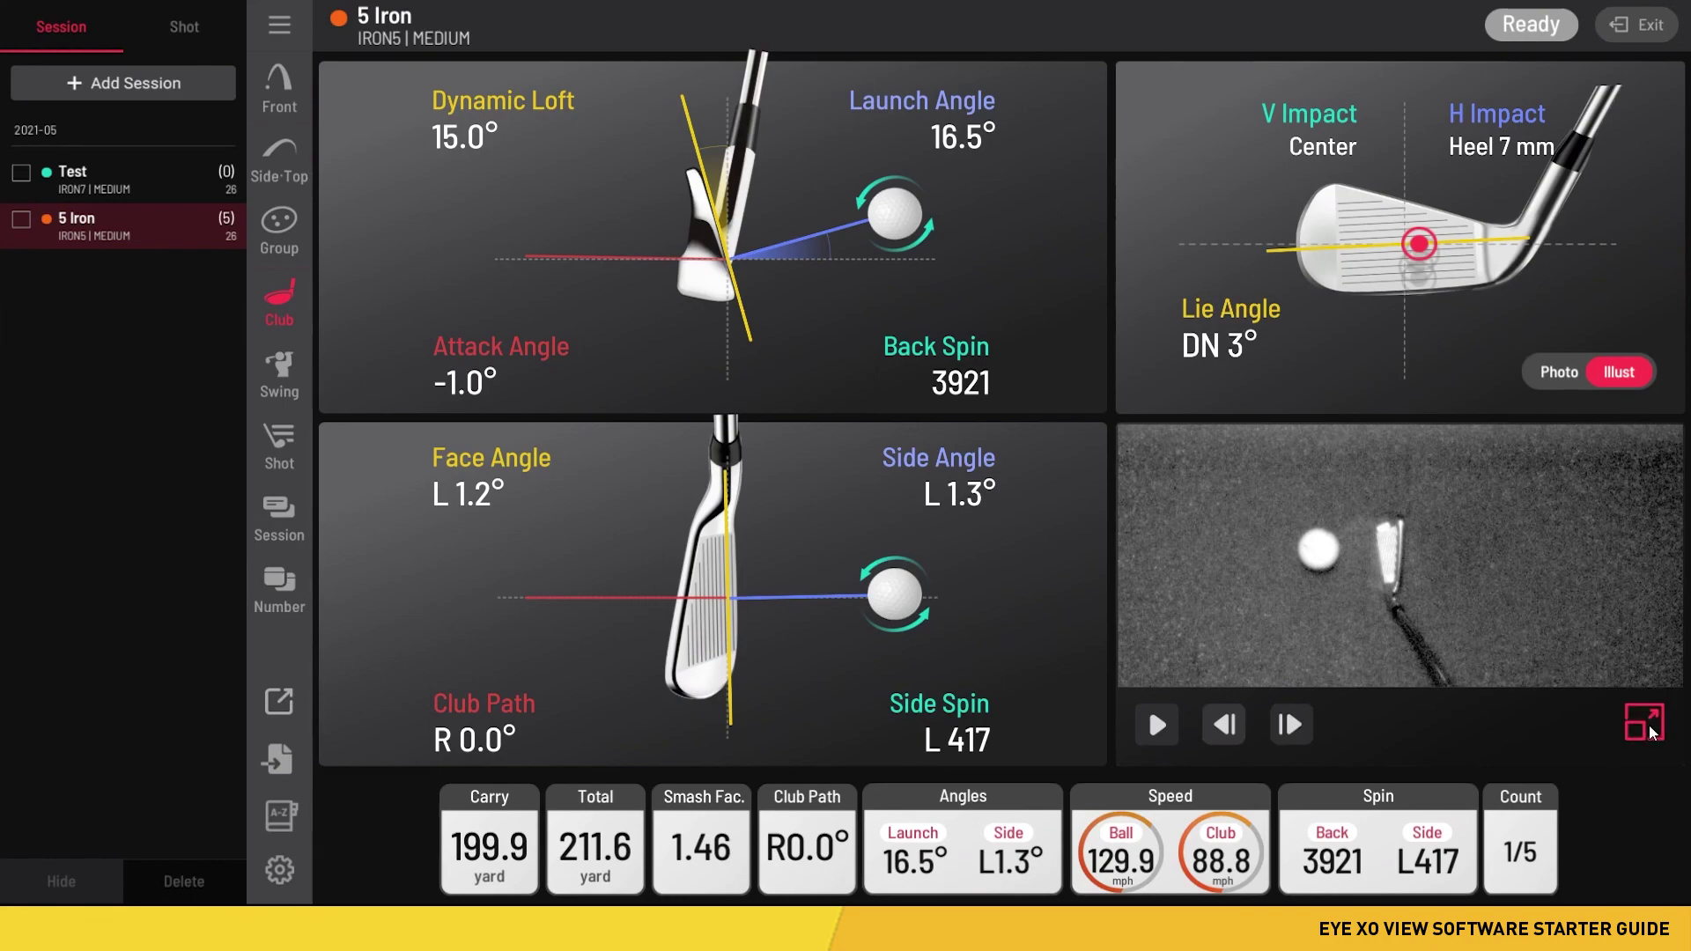
- Preview the impact video fullscreen and back, then switch the impact panel from Illust to Photo
{"action": "left_click", "coordinate": [1647, 727]}
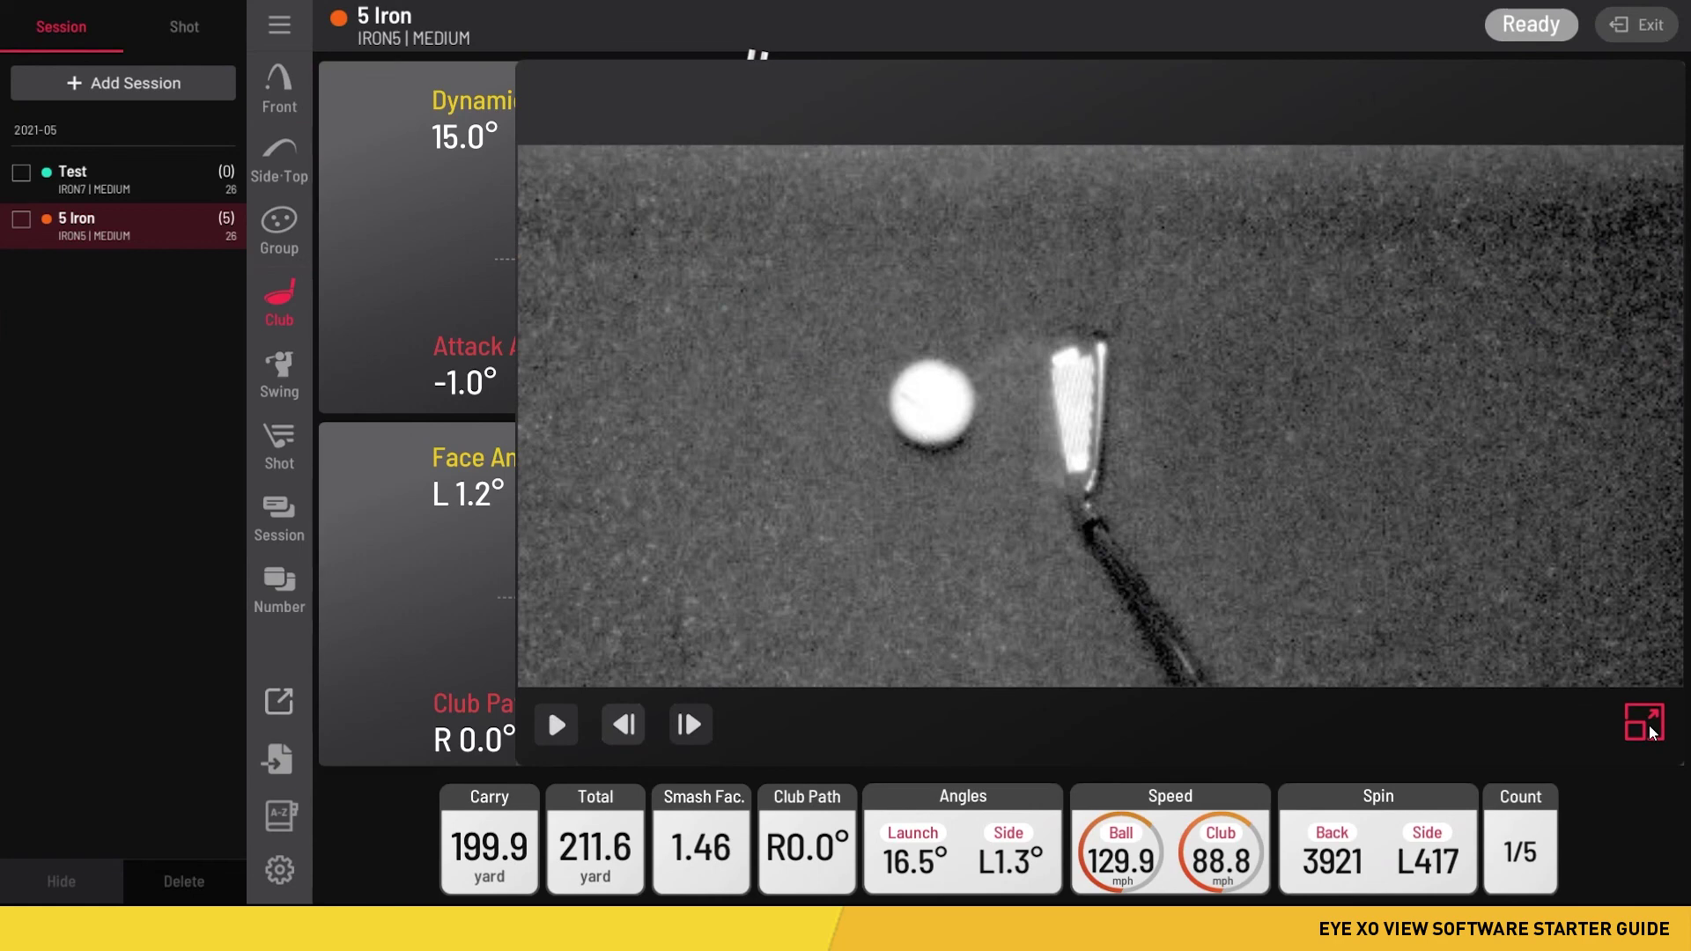
{"action": "left_click", "coordinate": [1645, 728]}
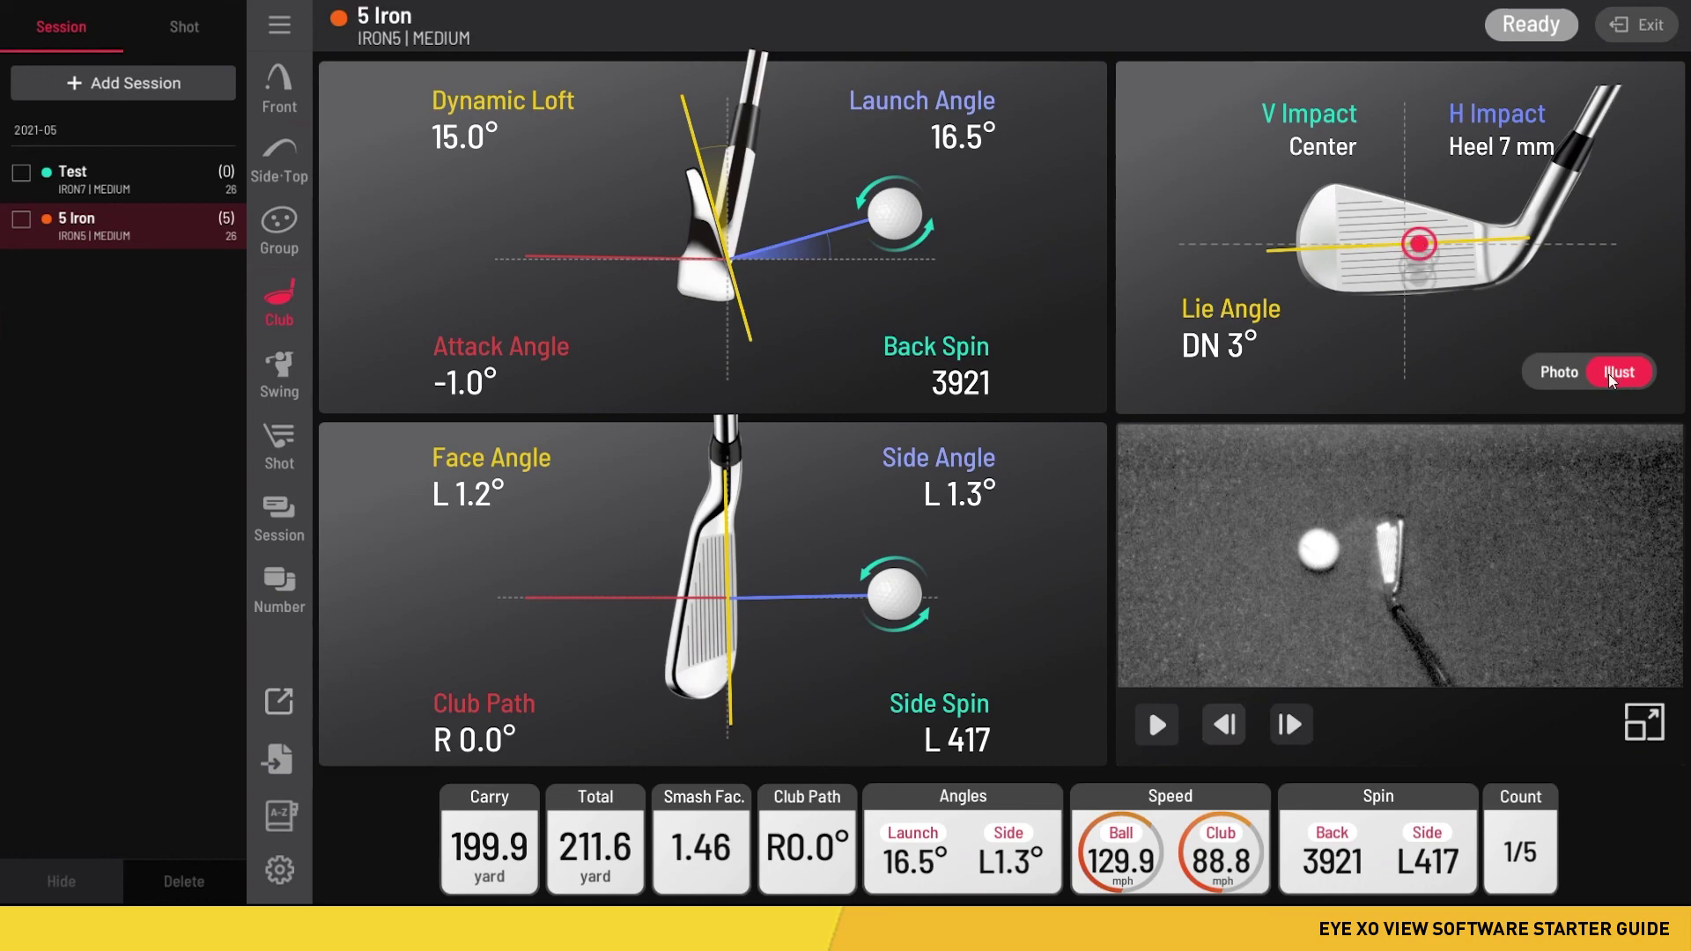
{"action": "left_click", "coordinate": [1562, 376]}
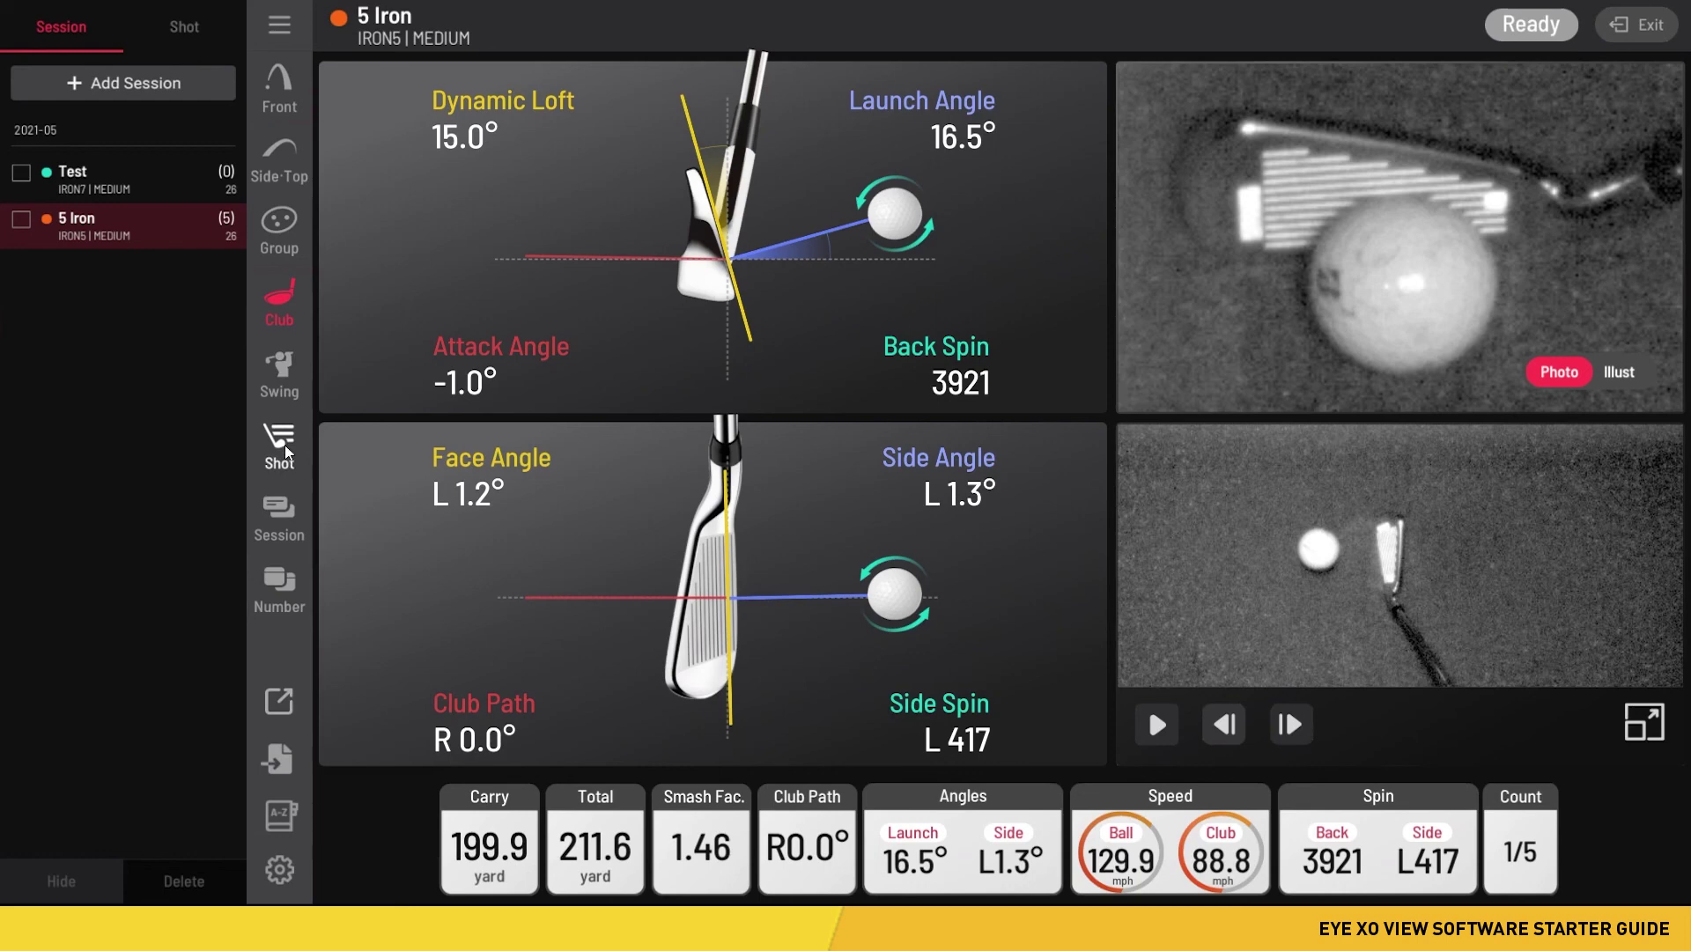
- In the shot table, review shots 3, 4, 5, 4, 3, 2 and 1 in turn
{"action": "left_click", "coordinate": [281, 445]}
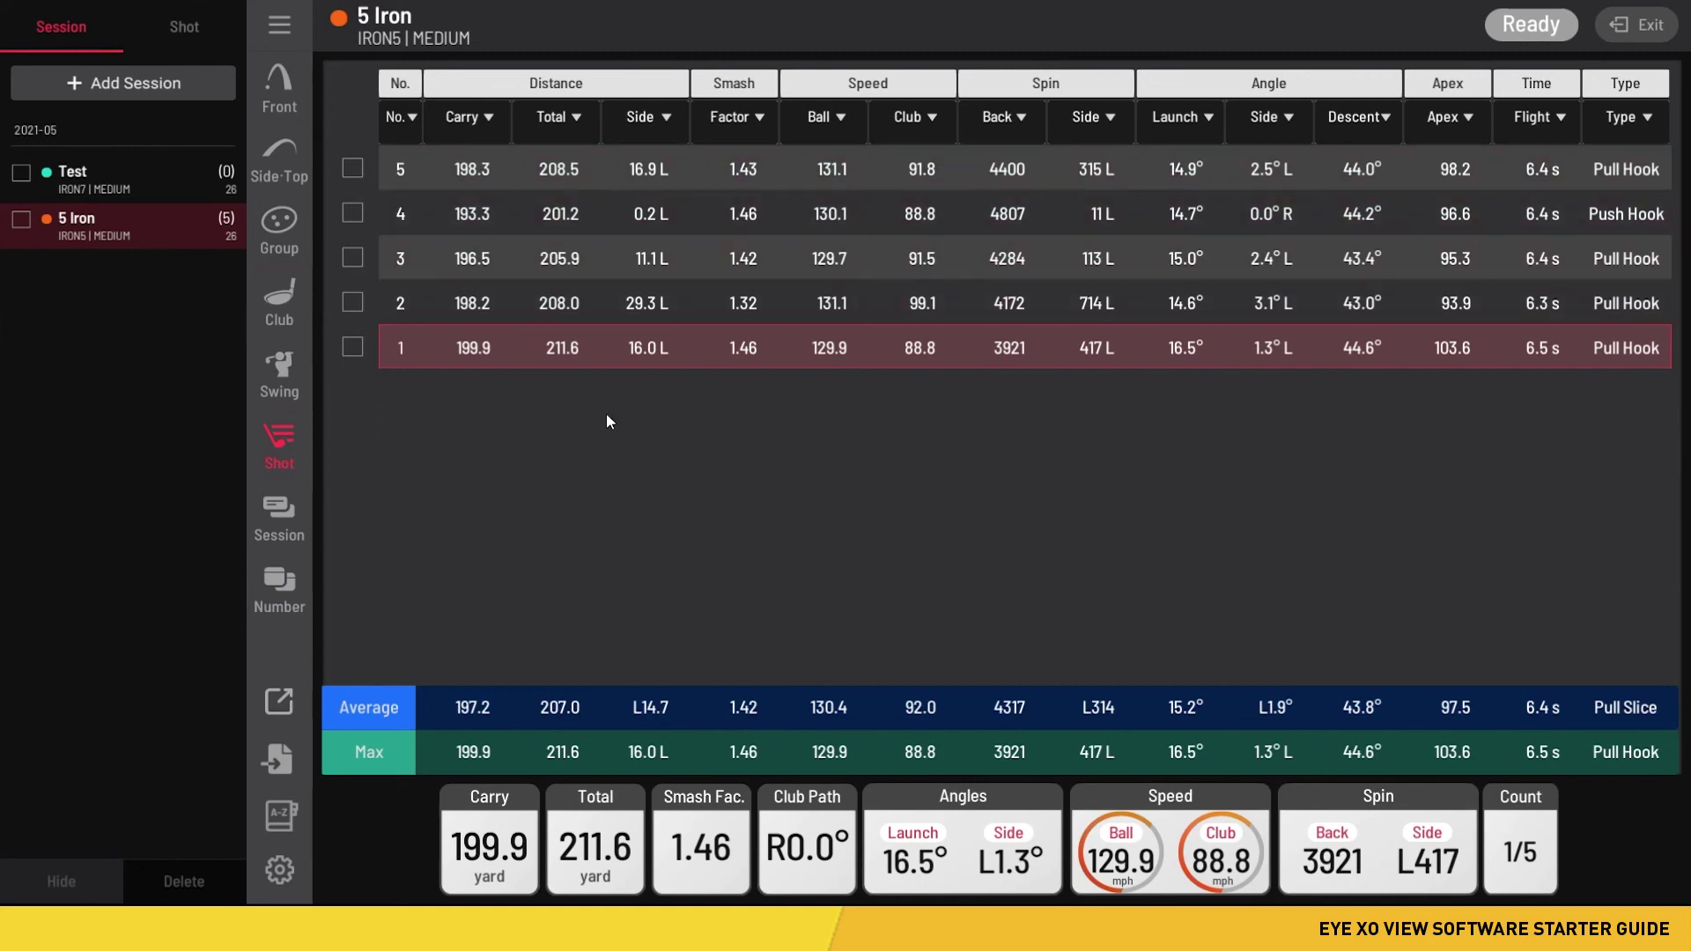
{"action": "left_click", "coordinate": [486, 261]}
{"action": "left_click", "coordinate": [490, 215]}
{"action": "left_click", "coordinate": [498, 173]}
{"action": "left_click", "coordinate": [491, 215]}
{"action": "left_click", "coordinate": [499, 254]}
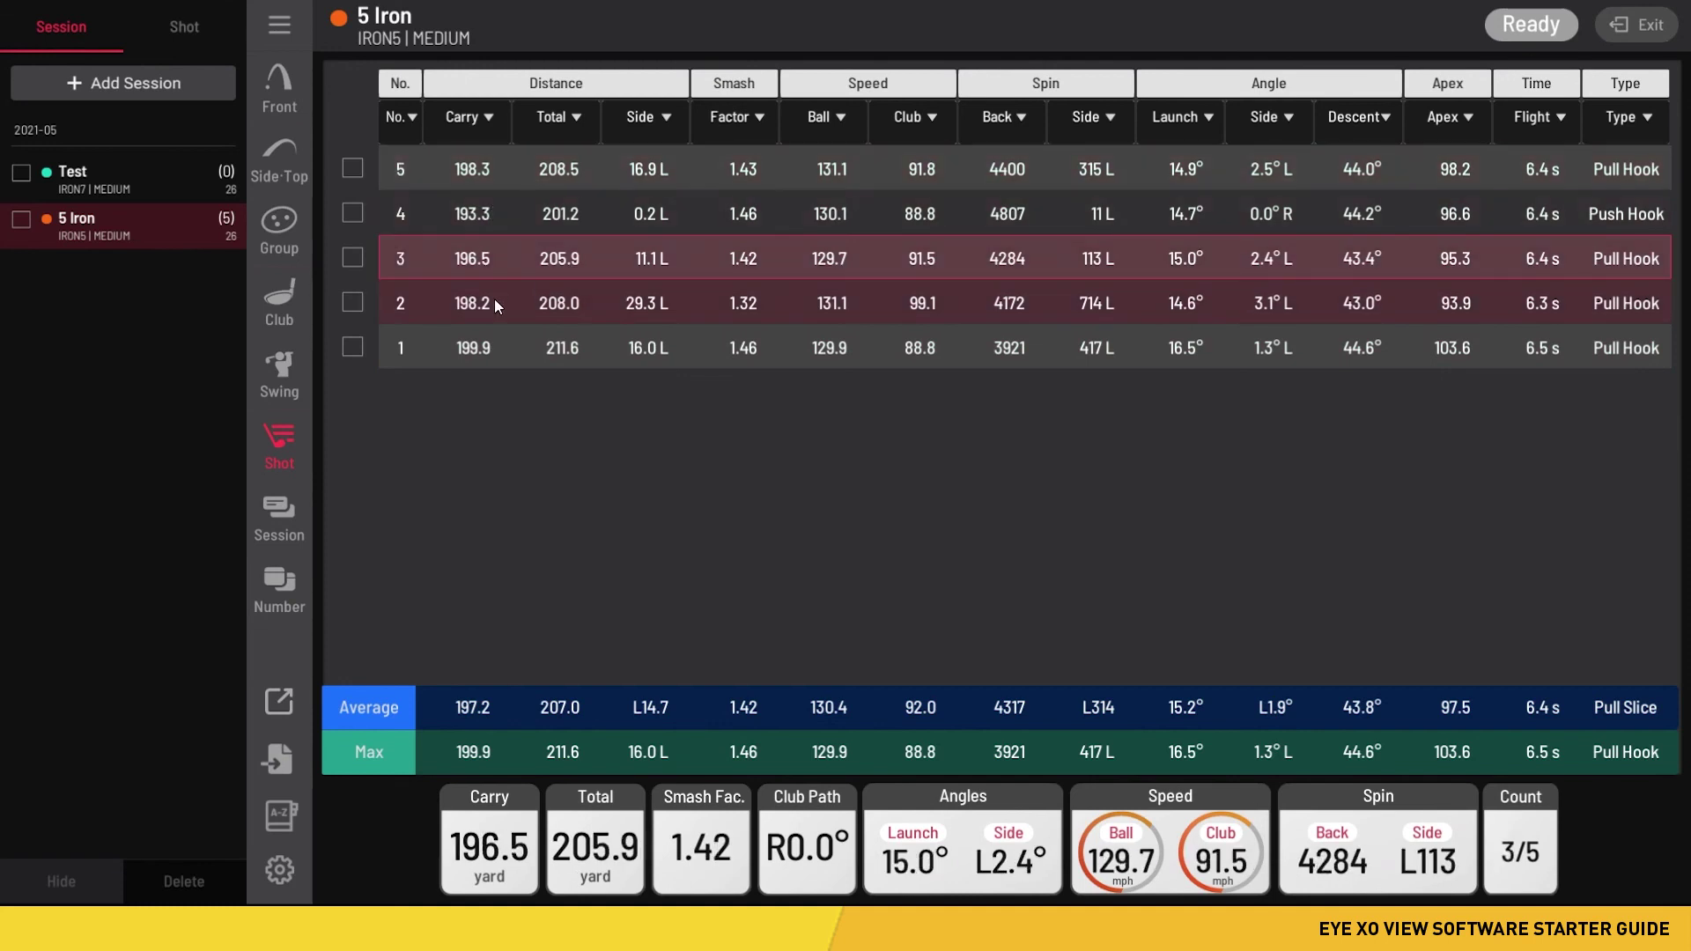
{"action": "left_click", "coordinate": [495, 299]}
{"action": "left_click", "coordinate": [503, 352]}
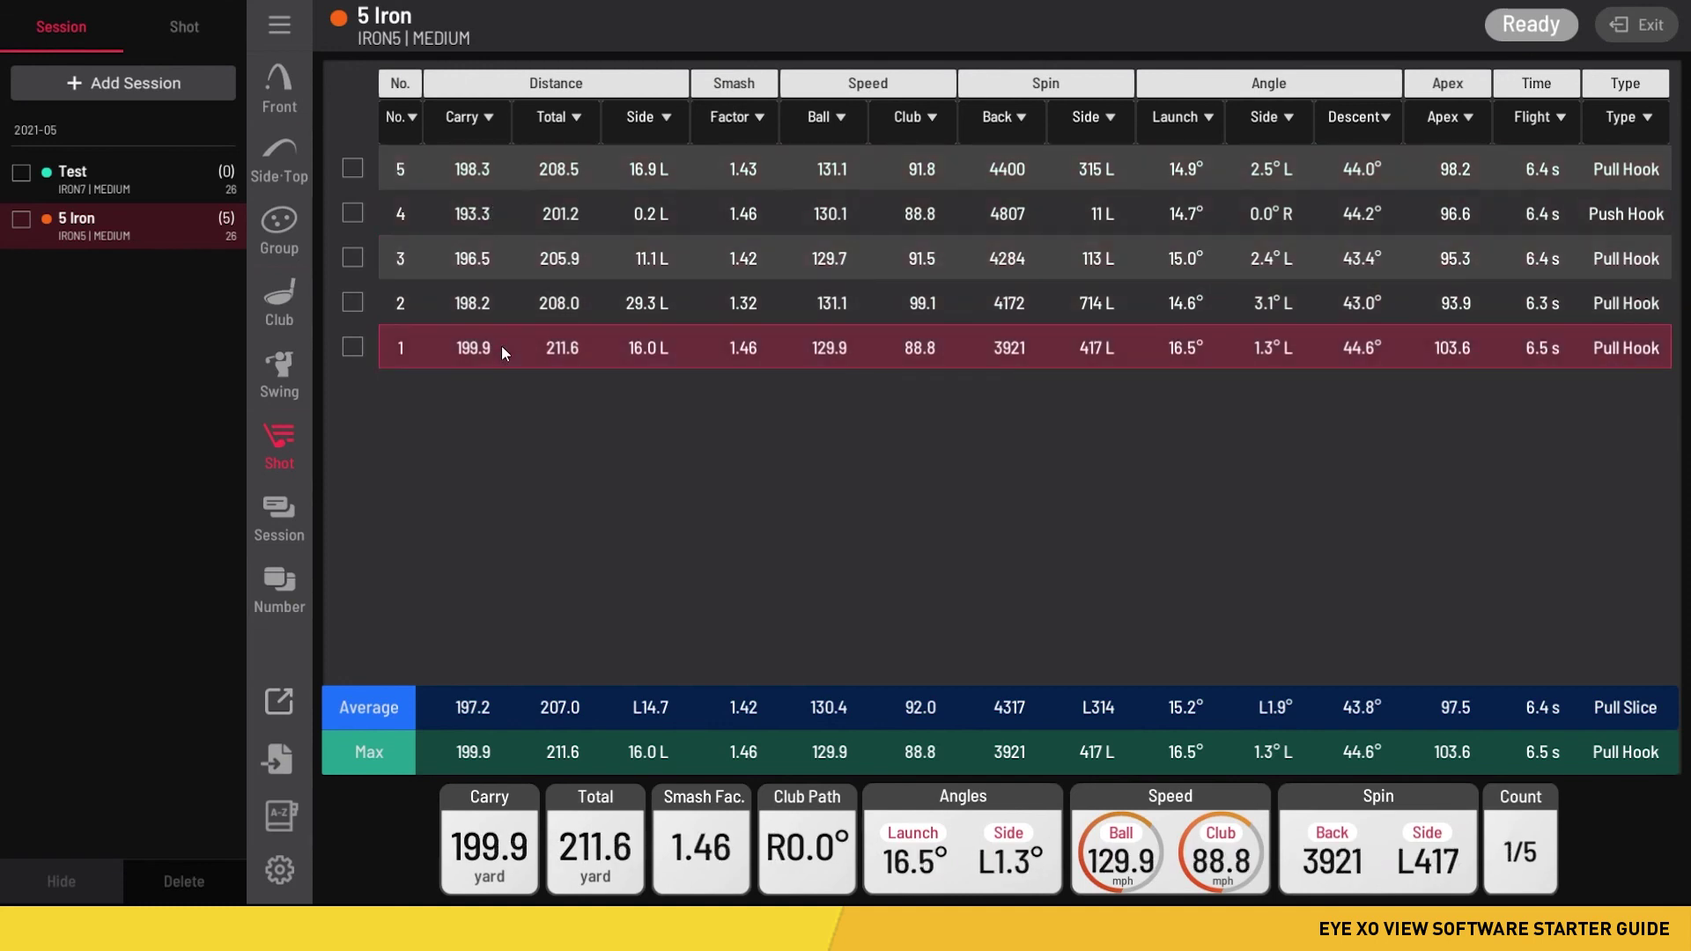
- Toggle shot 1's checkbox on and off, leaving no shot marked
{"action": "left_click", "coordinate": [354, 348]}
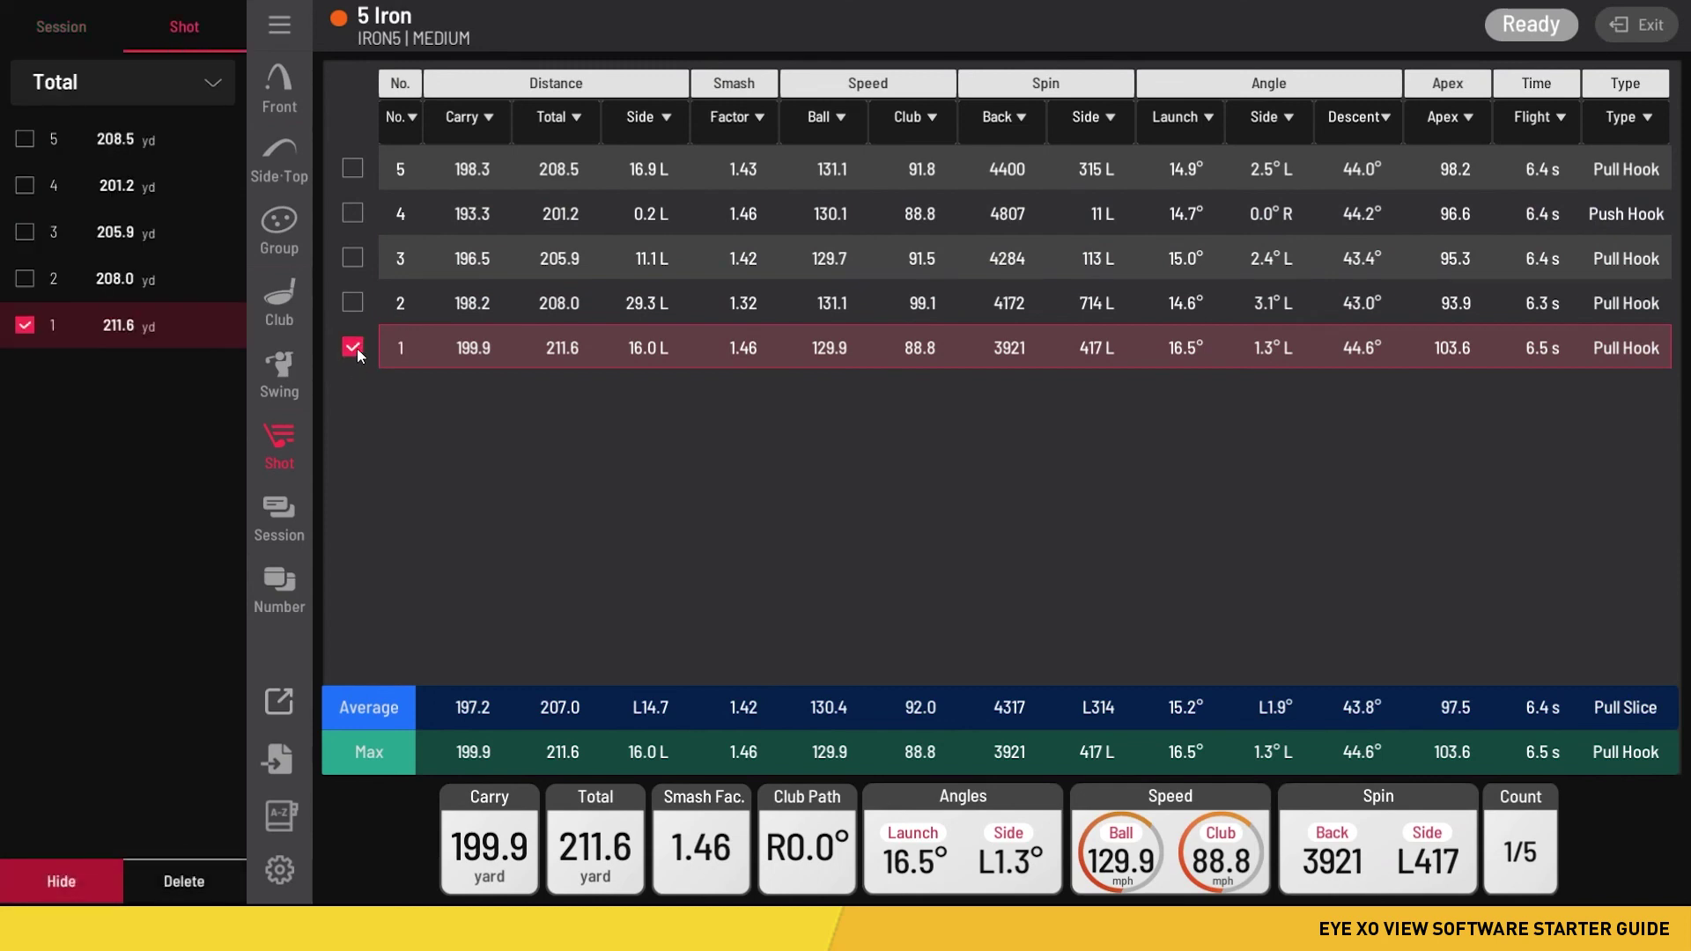
{"action": "left_click", "coordinate": [353, 348]}
{"action": "left_click", "coordinate": [352, 348]}
{"action": "left_click", "coordinate": [351, 348]}
{"action": "left_click", "coordinate": [354, 347]}
{"action": "left_click", "coordinate": [356, 351]}
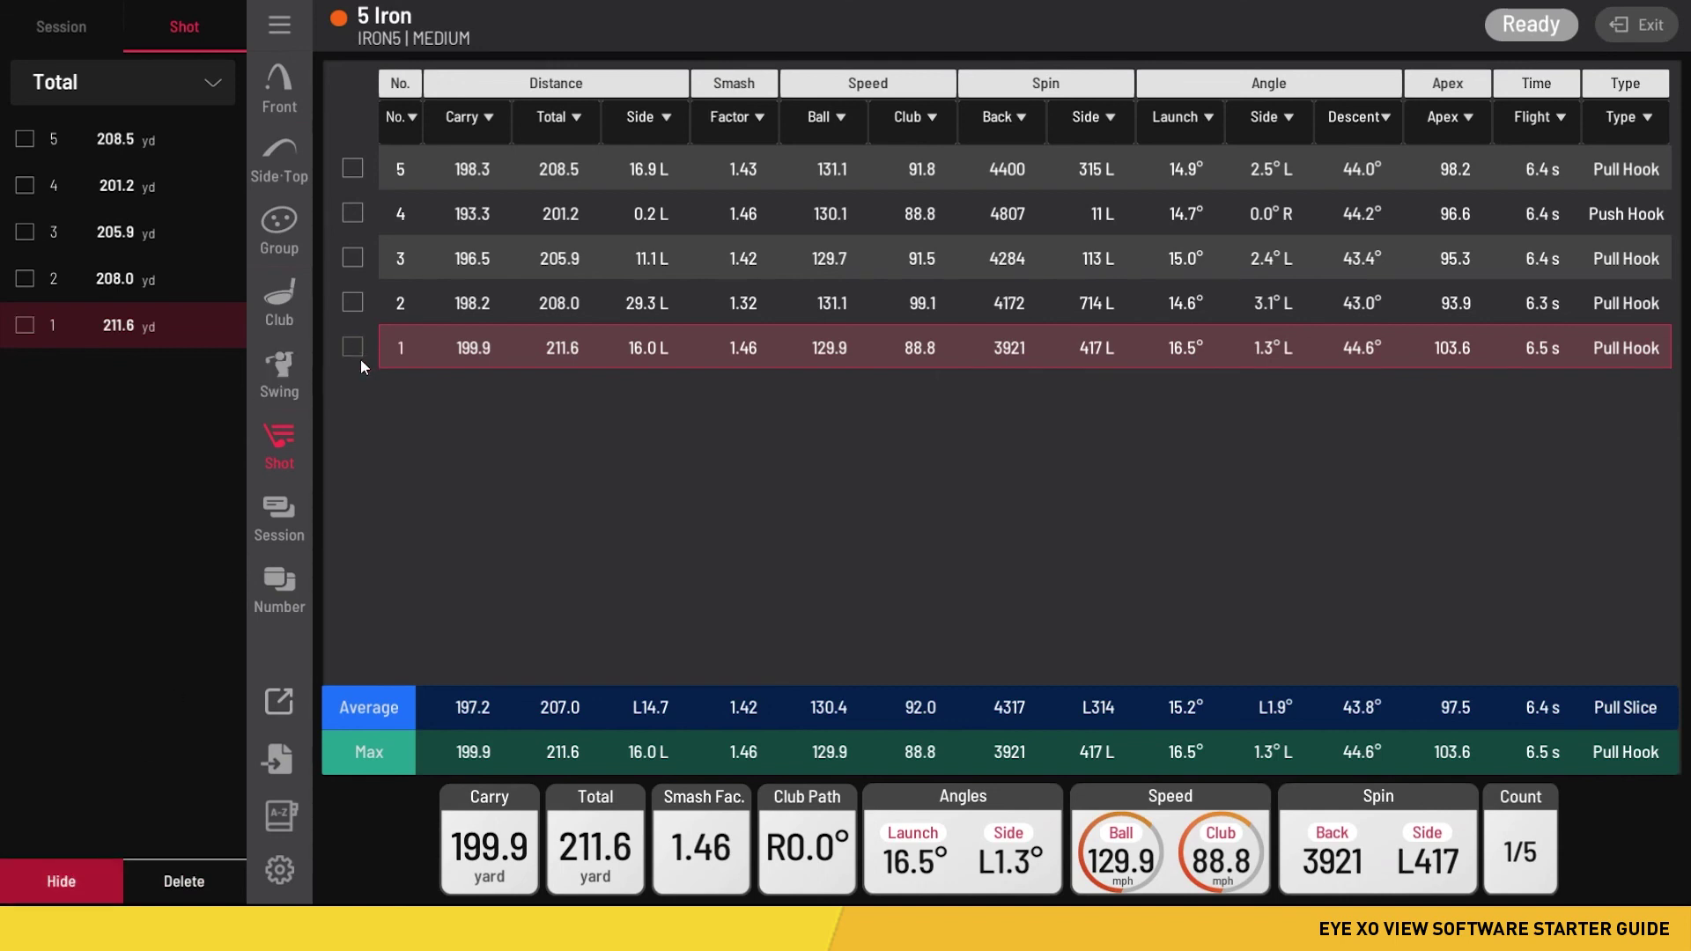
- Open the Session view to compare the Test and 5 Iron session averages
{"action": "left_click", "coordinate": [283, 517]}
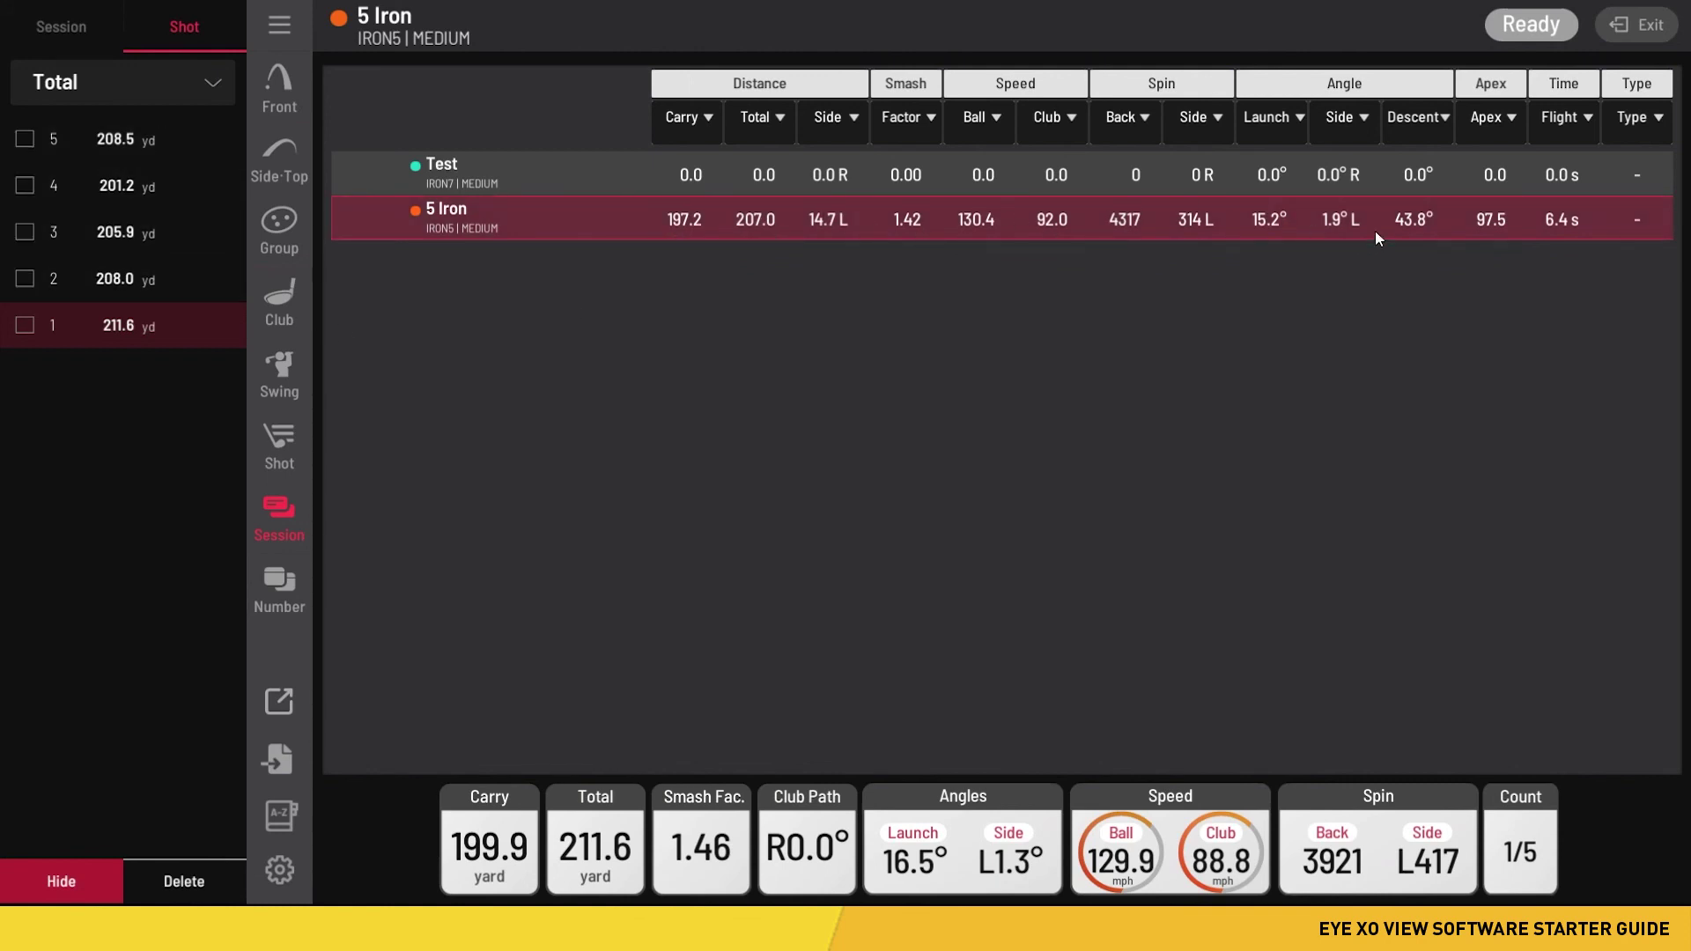
- Show shot 1's measurements as Number tiles, briefly checking the Front view
{"action": "left_click", "coordinate": [291, 591]}
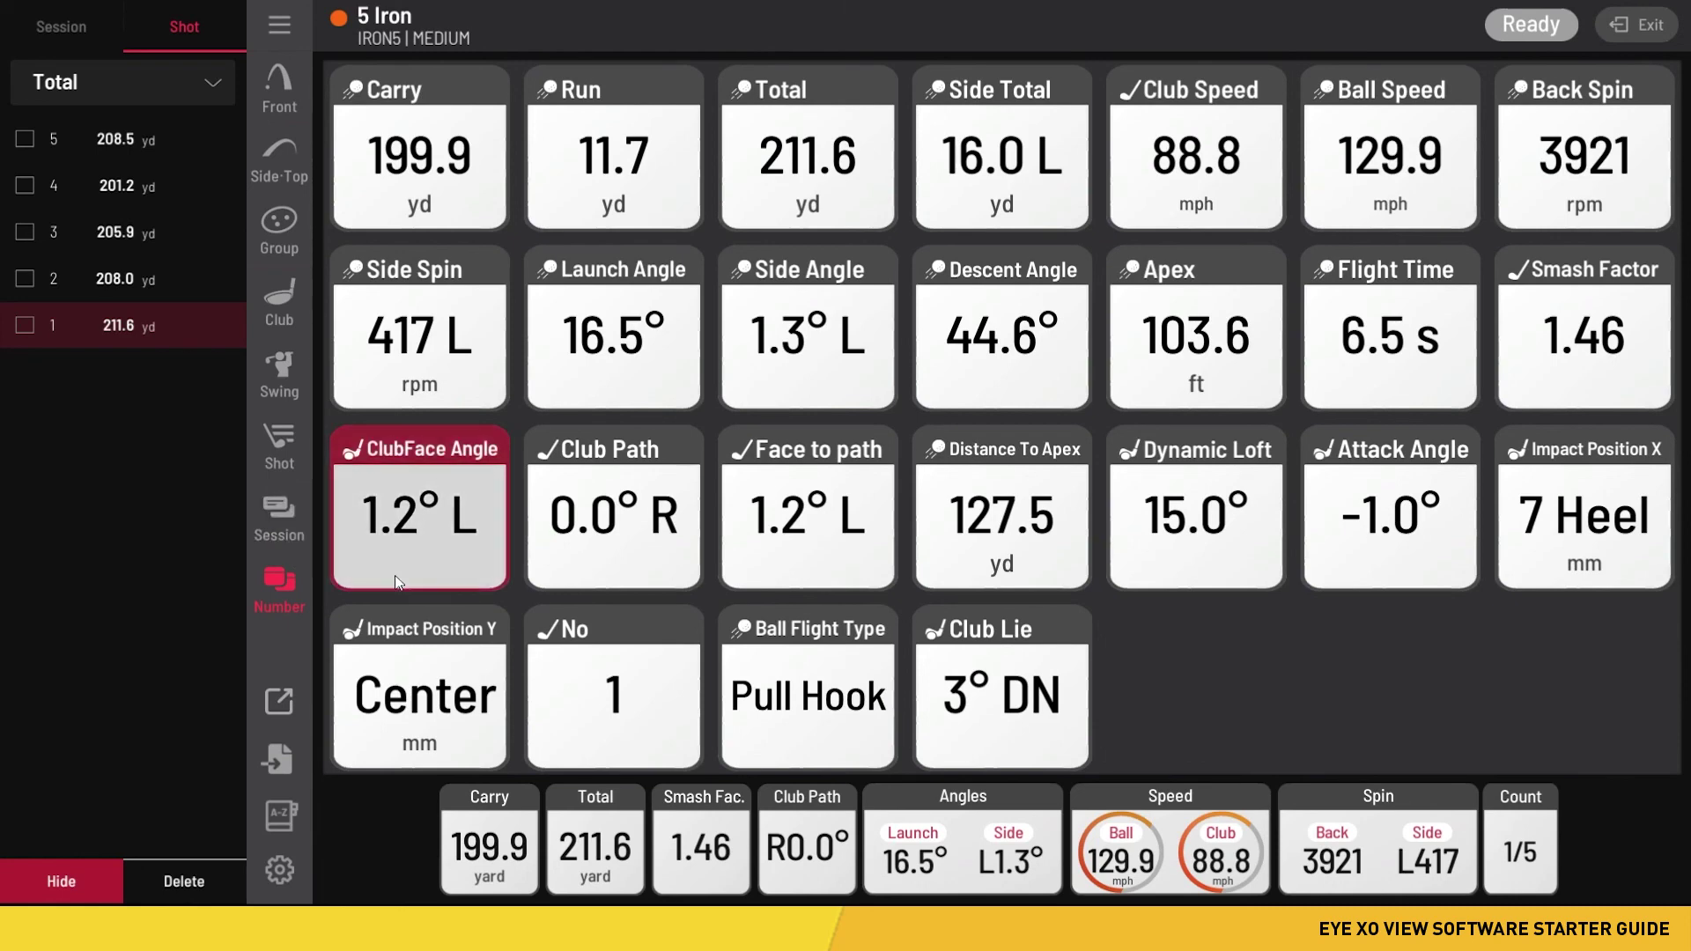
{"action": "left_click", "coordinate": [279, 88]}
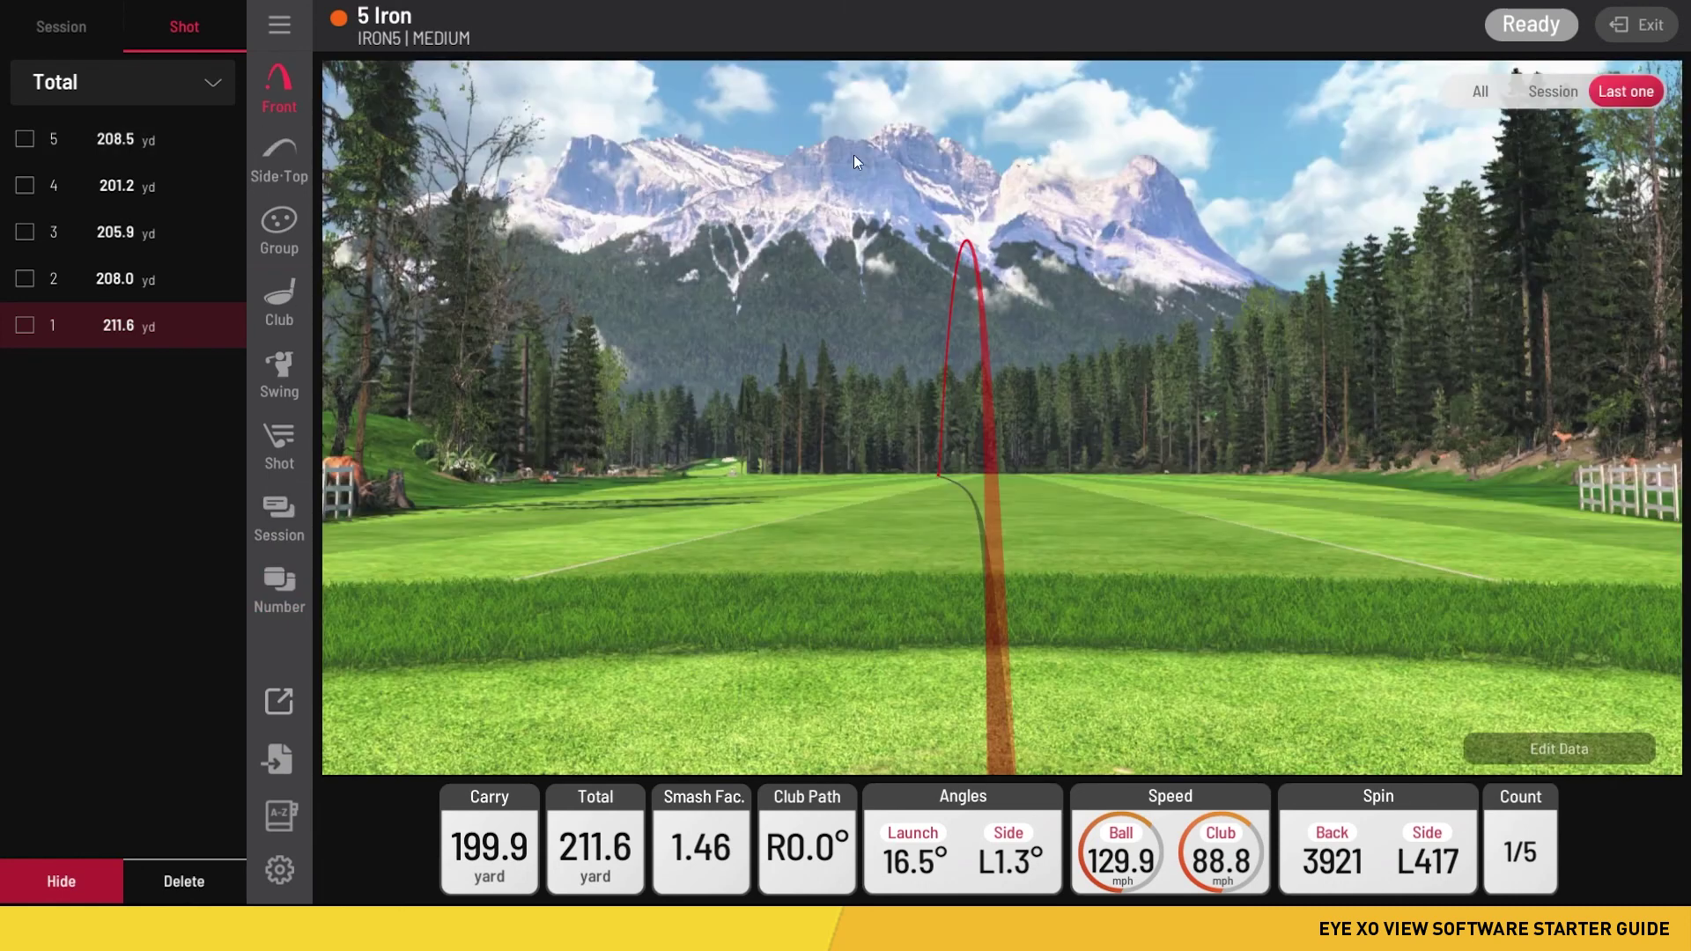
{"action": "left_click", "coordinate": [281, 599]}
- Move the Dynamic Loft, Attack Angle, Impact Position X, Distance To Apex and Back Spin tiles to the grid's end
{"action": "left_click_drag", "start_coordinate": [1214, 528], "coordinate": [1013, 680]}
{"action": "left_click_drag", "start_coordinate": [1185, 568], "coordinate": [1026, 761]}
{"action": "left_click_drag", "start_coordinate": [1161, 595], "coordinate": [1000, 722]}
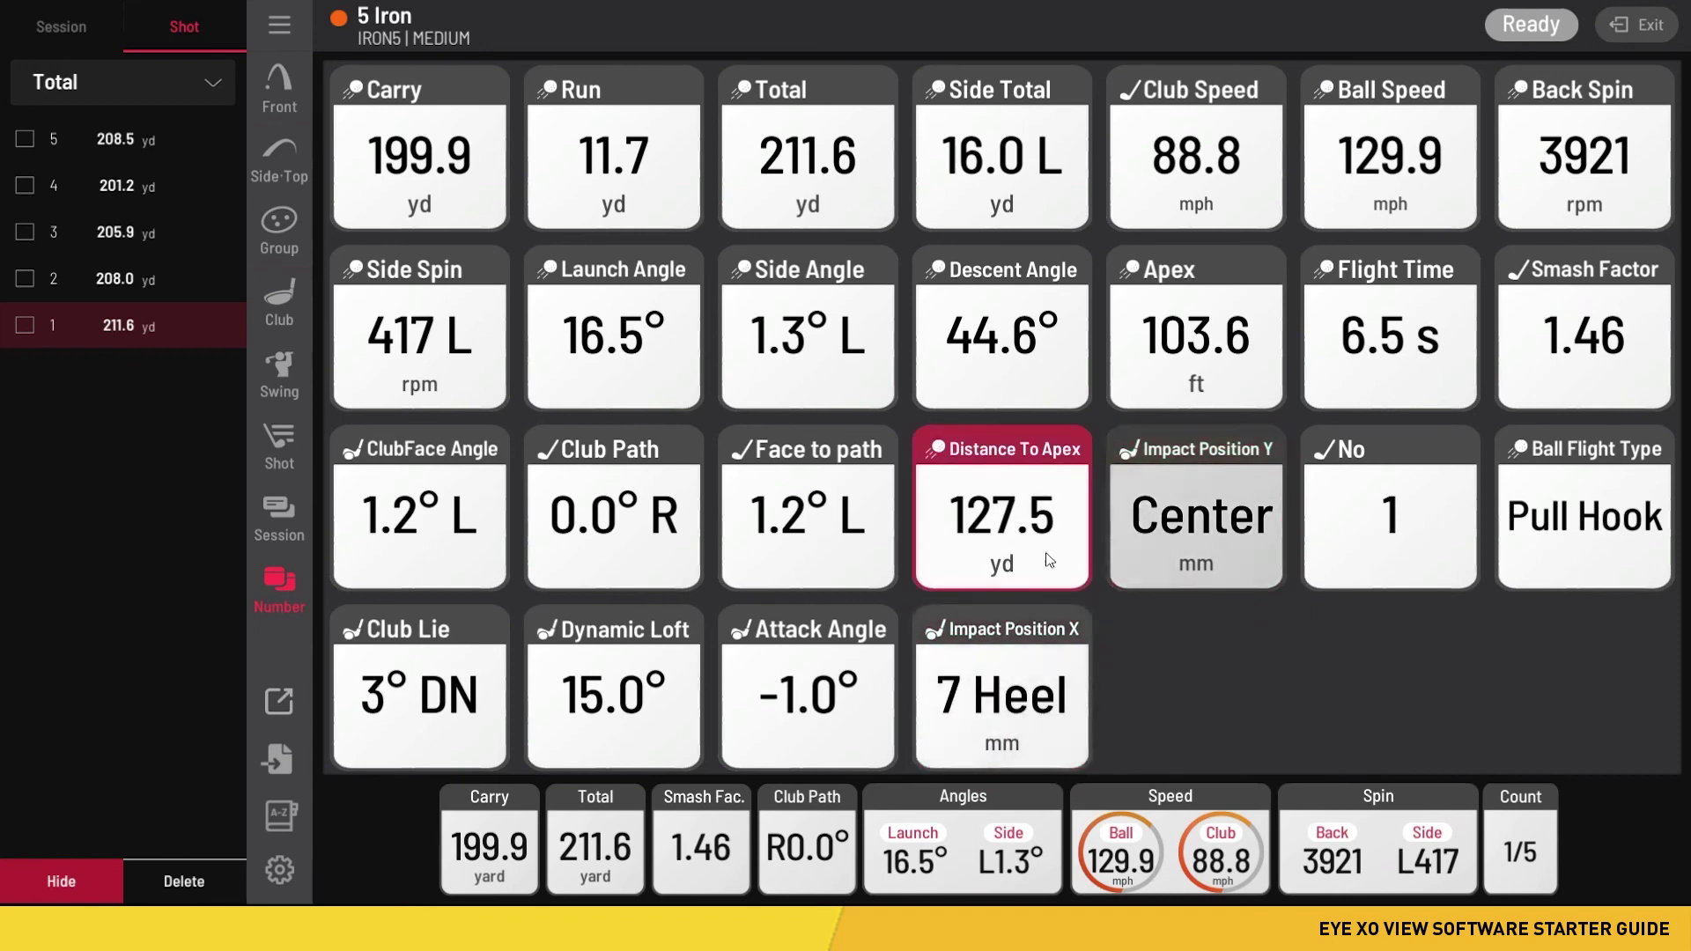
{"action": "left_click_drag", "start_coordinate": [993, 559], "coordinate": [1013, 696]}
{"action": "left_click_drag", "start_coordinate": [1567, 158], "coordinate": [969, 710]}
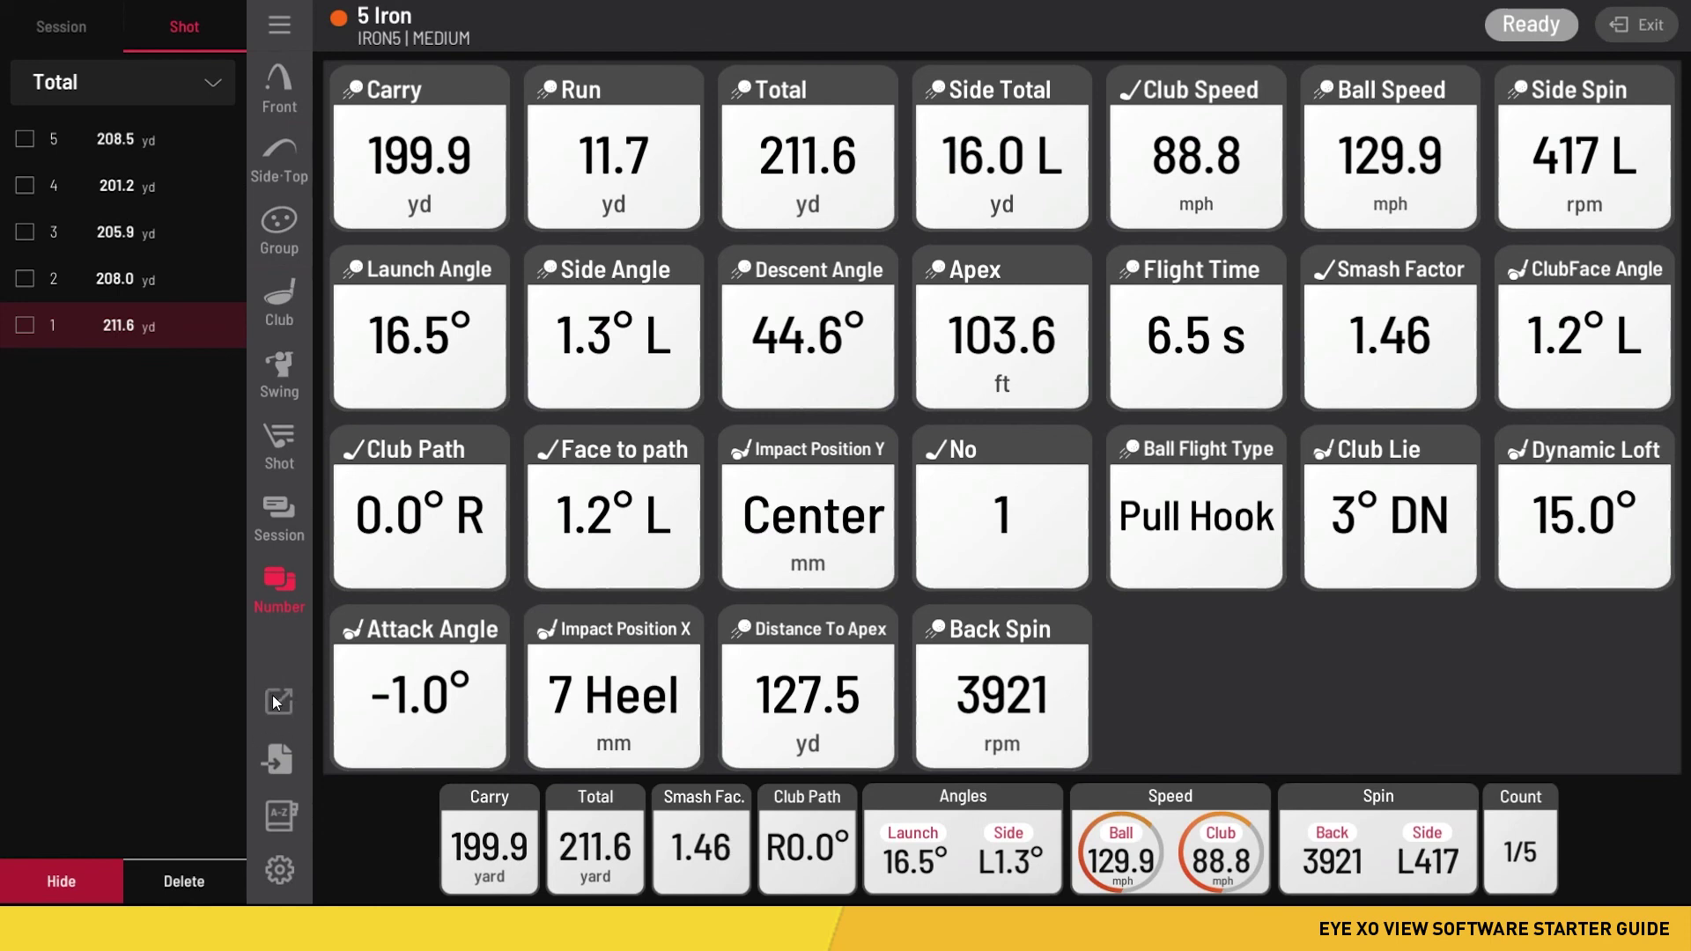
- Return to the Front view, shrink and move the SubVIEW window, and show its club data panels
{"action": "left_click", "coordinate": [279, 88]}
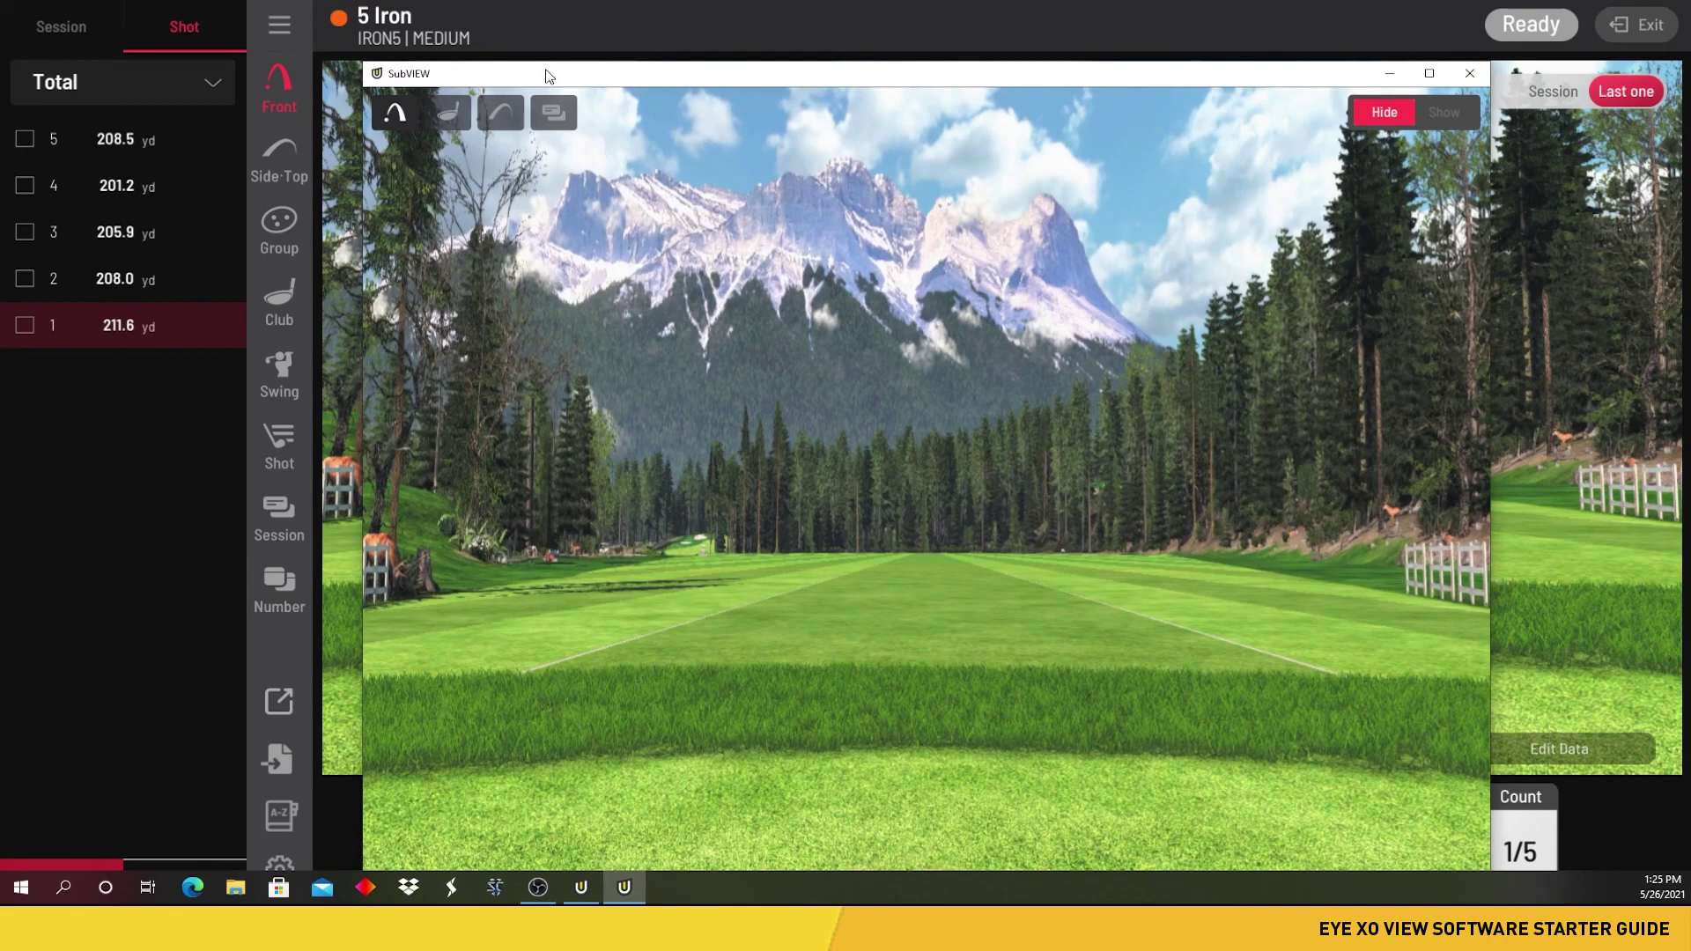
{"action": "left_click_drag", "start_coordinate": [364, 62], "coordinate": [819, 408]}
{"action": "left_click_drag", "start_coordinate": [1031, 423], "coordinate": [868, 160]}
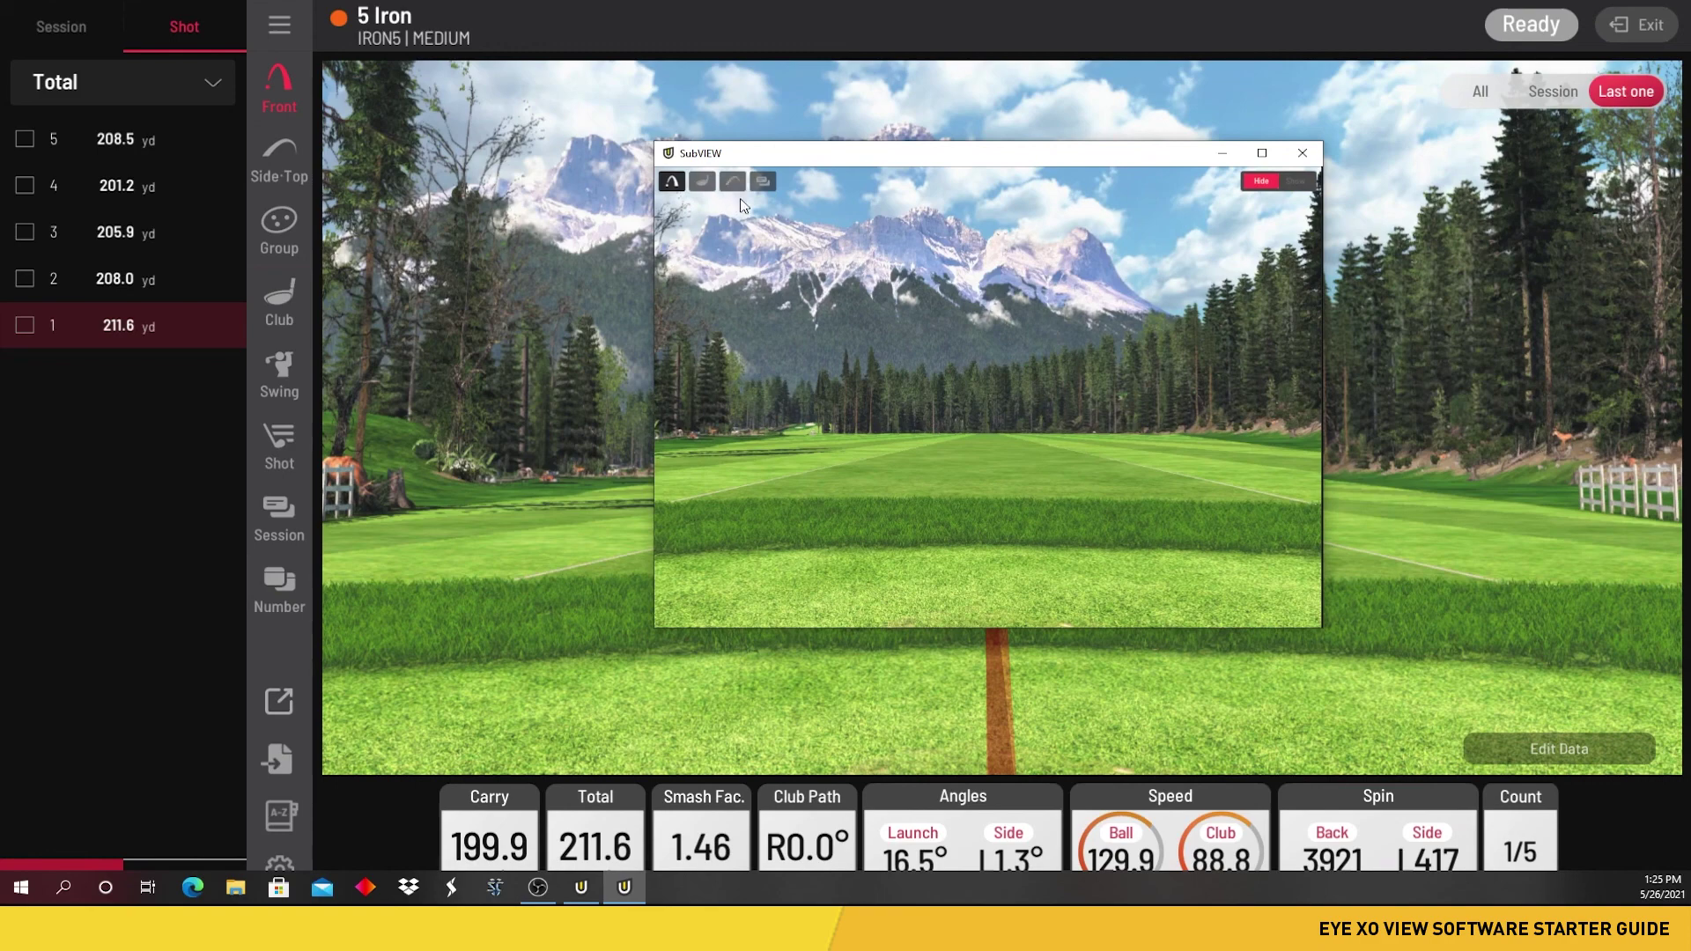
{"action": "left_click", "coordinate": [702, 183]}
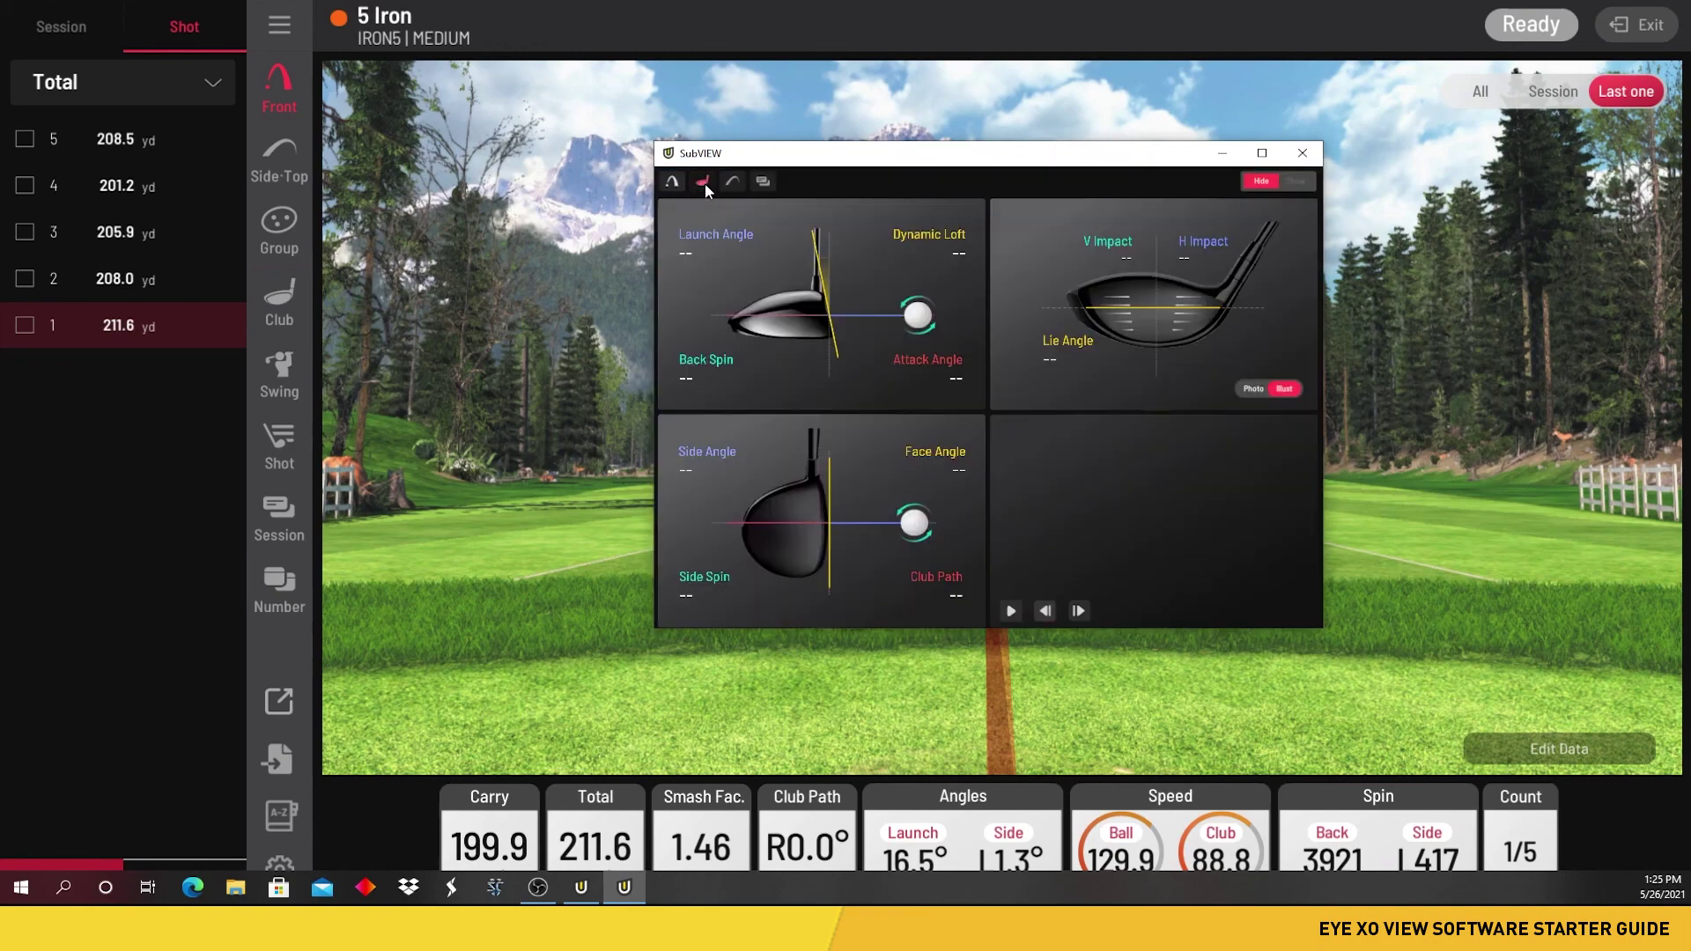
- Narrow, shorten and reposition the SubVIEW window toward the lower right
{"action": "left_click_drag", "start_coordinate": [783, 159], "coordinate": [601, 171]}
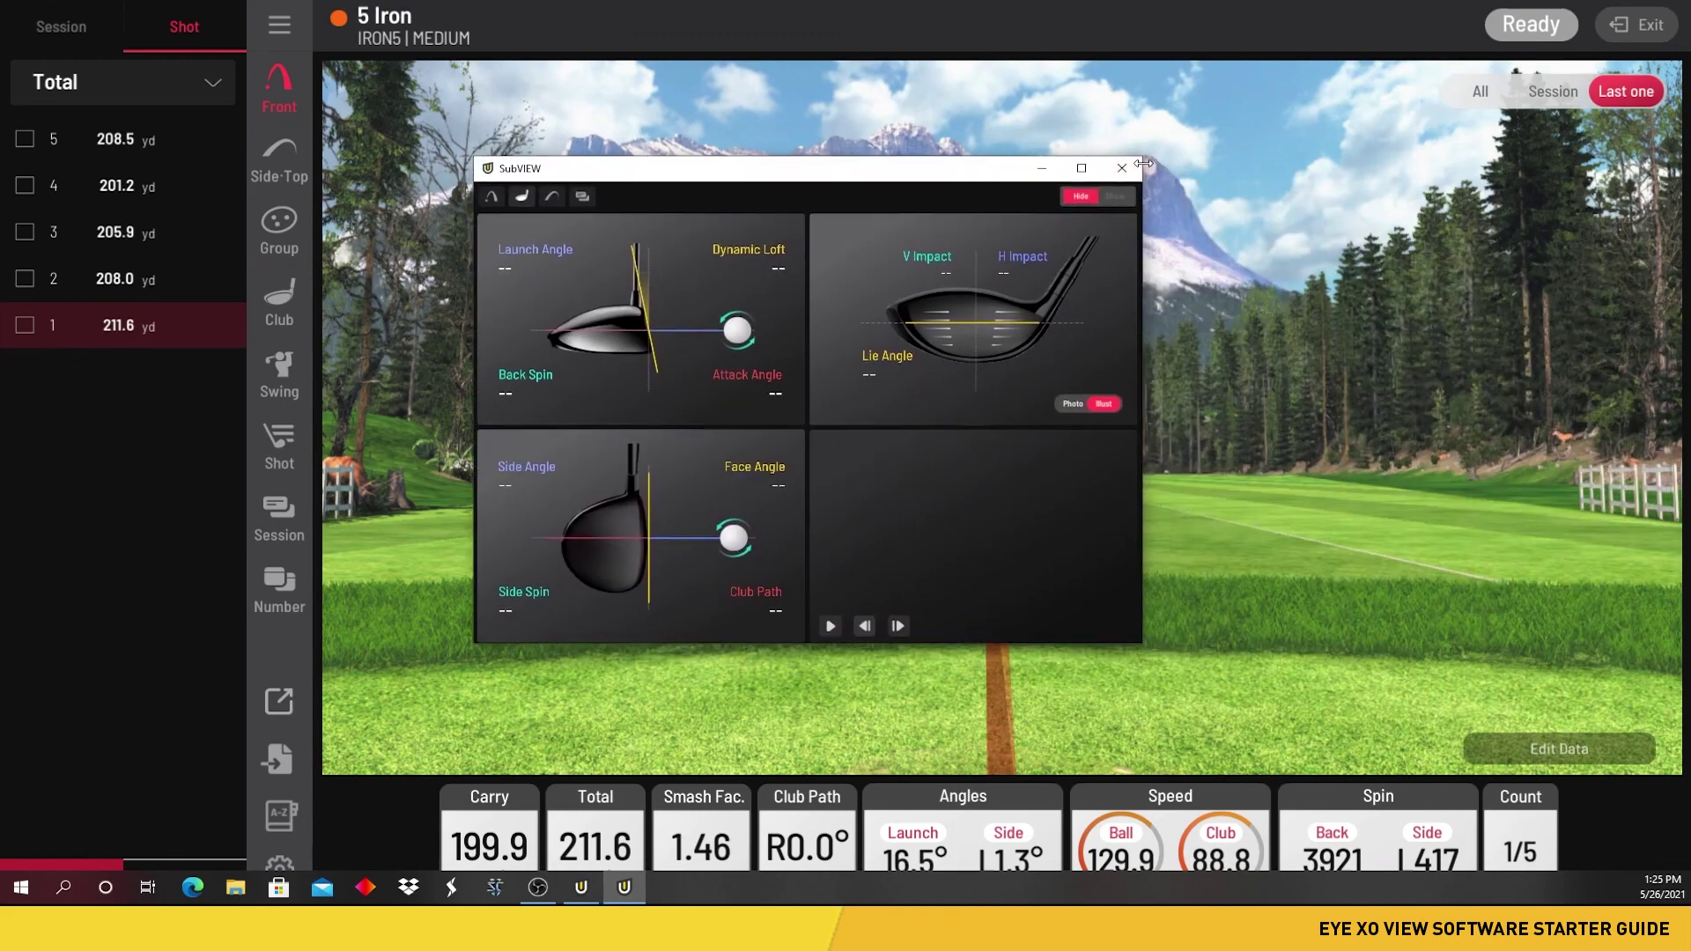
{"action": "left_click_drag", "start_coordinate": [1143, 164], "coordinate": [1093, 164]}
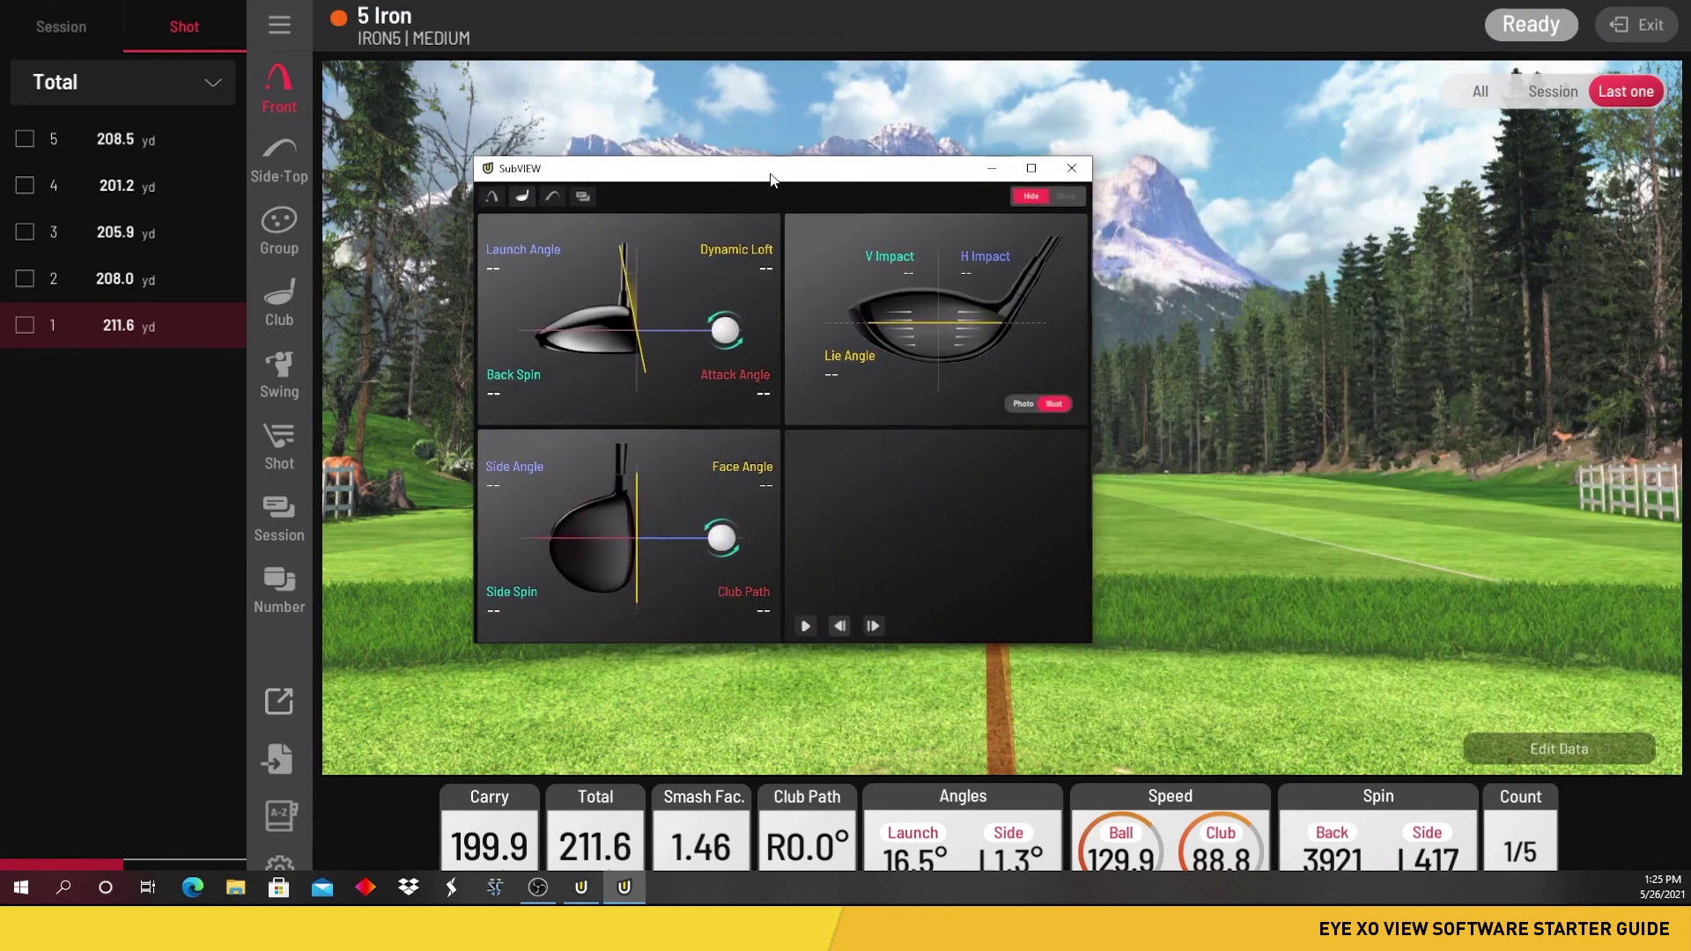
{"action": "left_click_drag", "start_coordinate": [768, 157], "coordinate": [804, 344]}
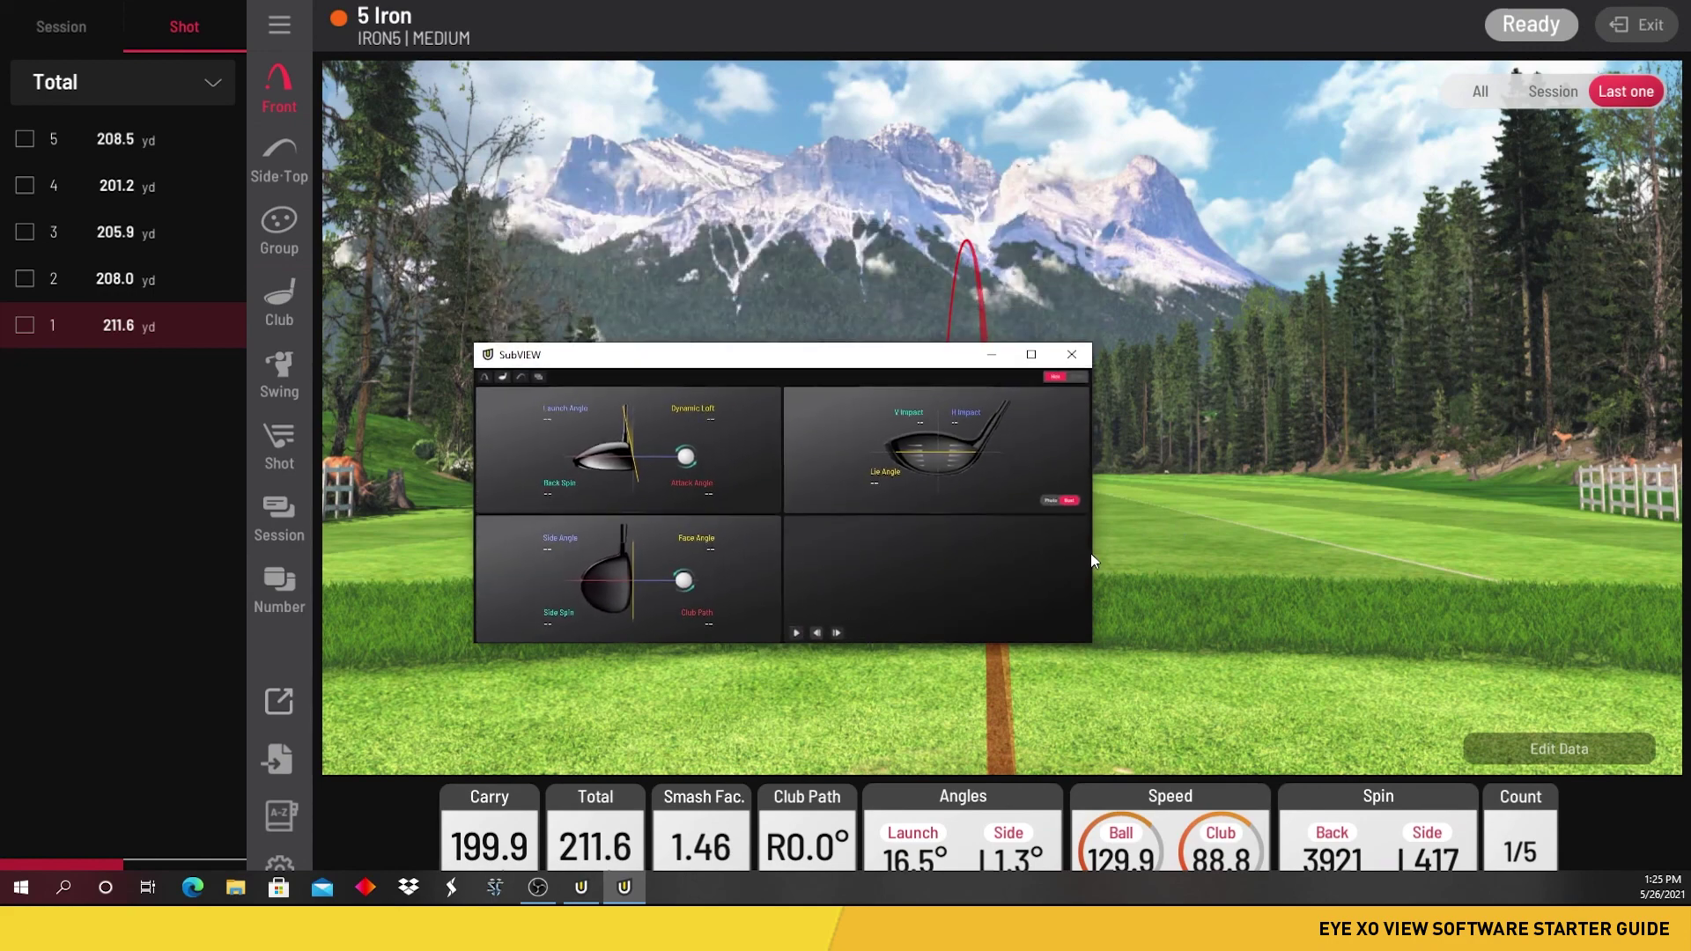
{"action": "left_click_drag", "start_coordinate": [1092, 561], "coordinate": [1015, 560]}
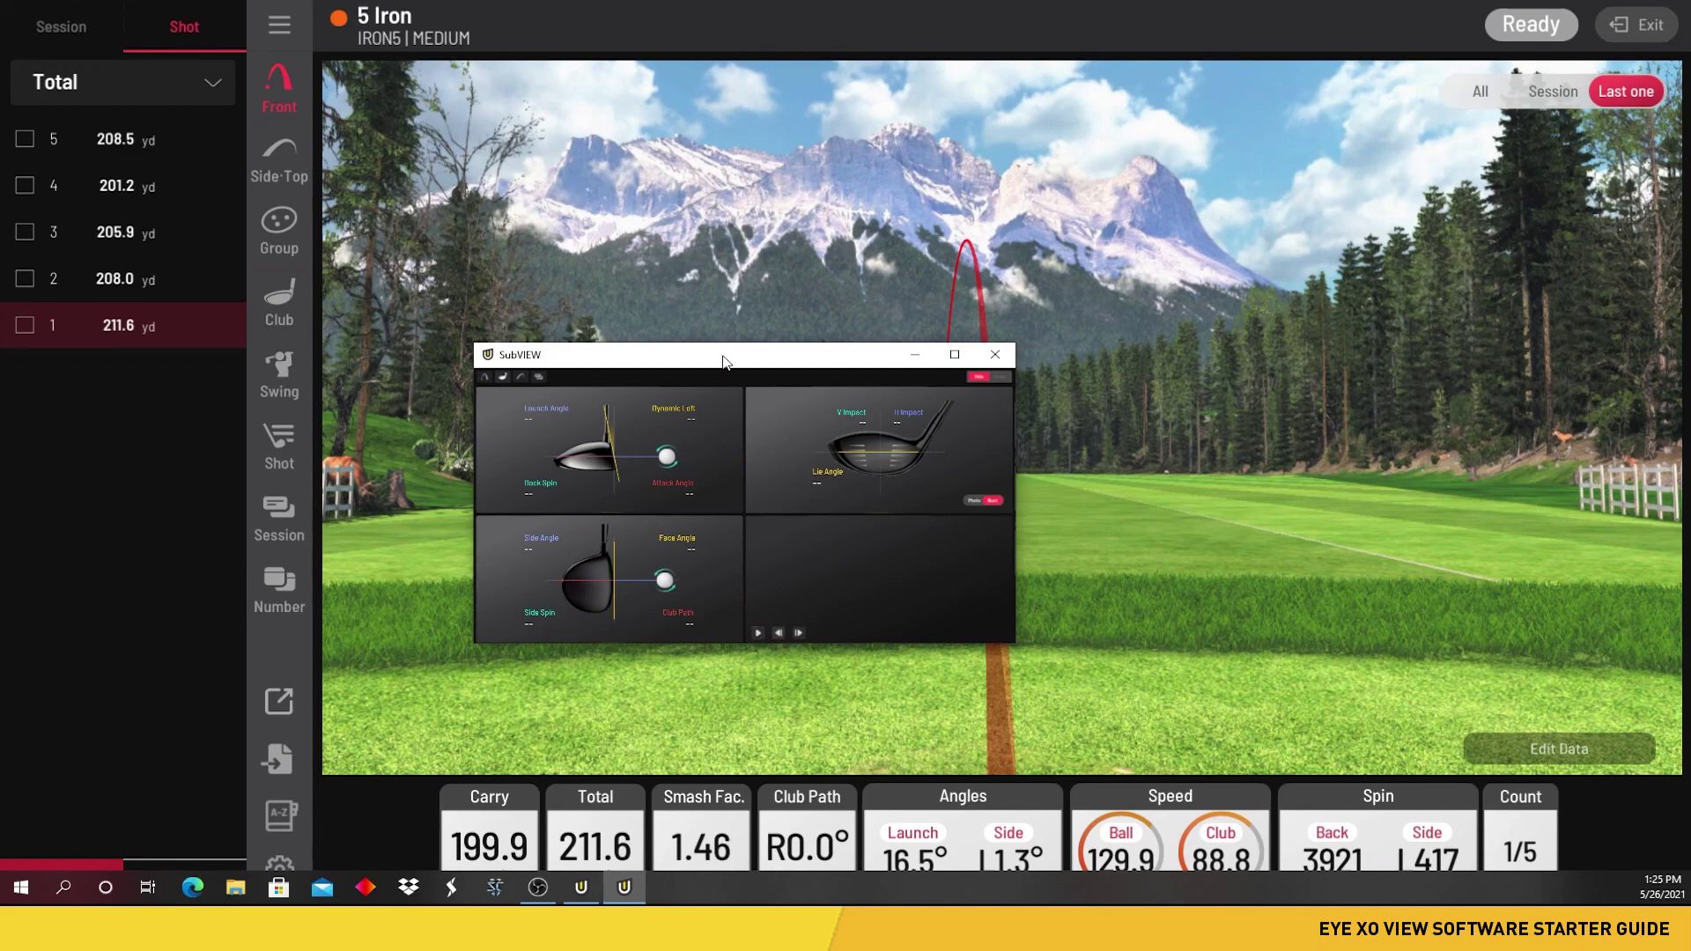
{"action": "left_click_drag", "start_coordinate": [722, 363], "coordinate": [1387, 495]}
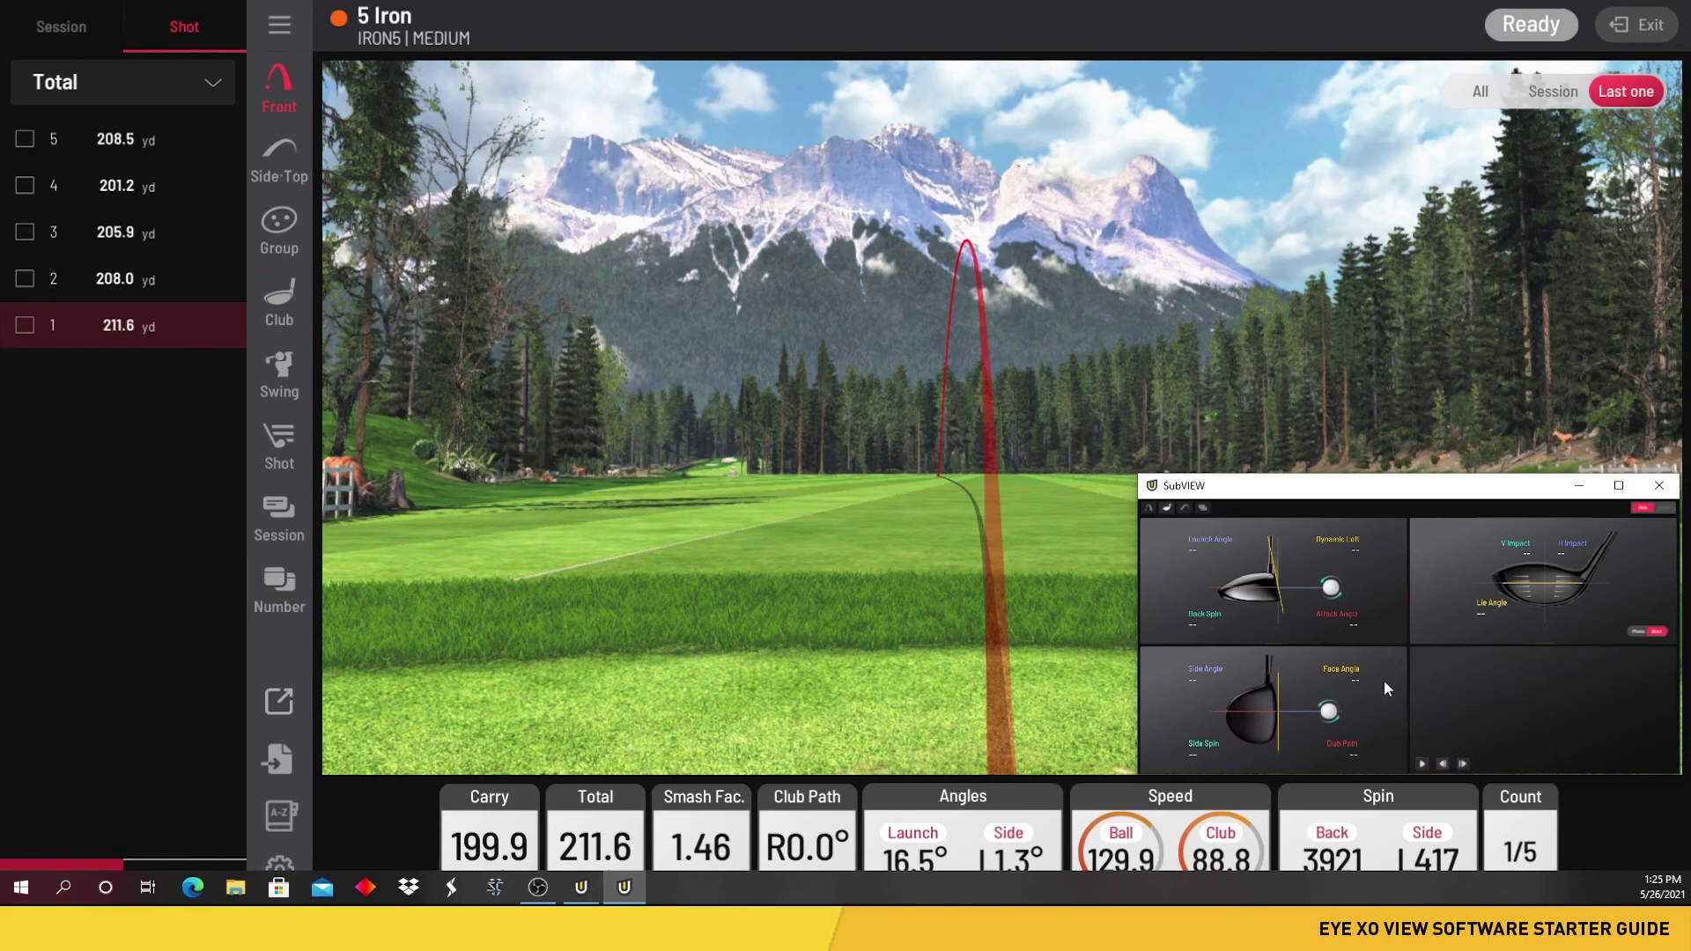
{"action": "left_click_drag", "start_coordinate": [1268, 487], "coordinate": [1690, 370]}
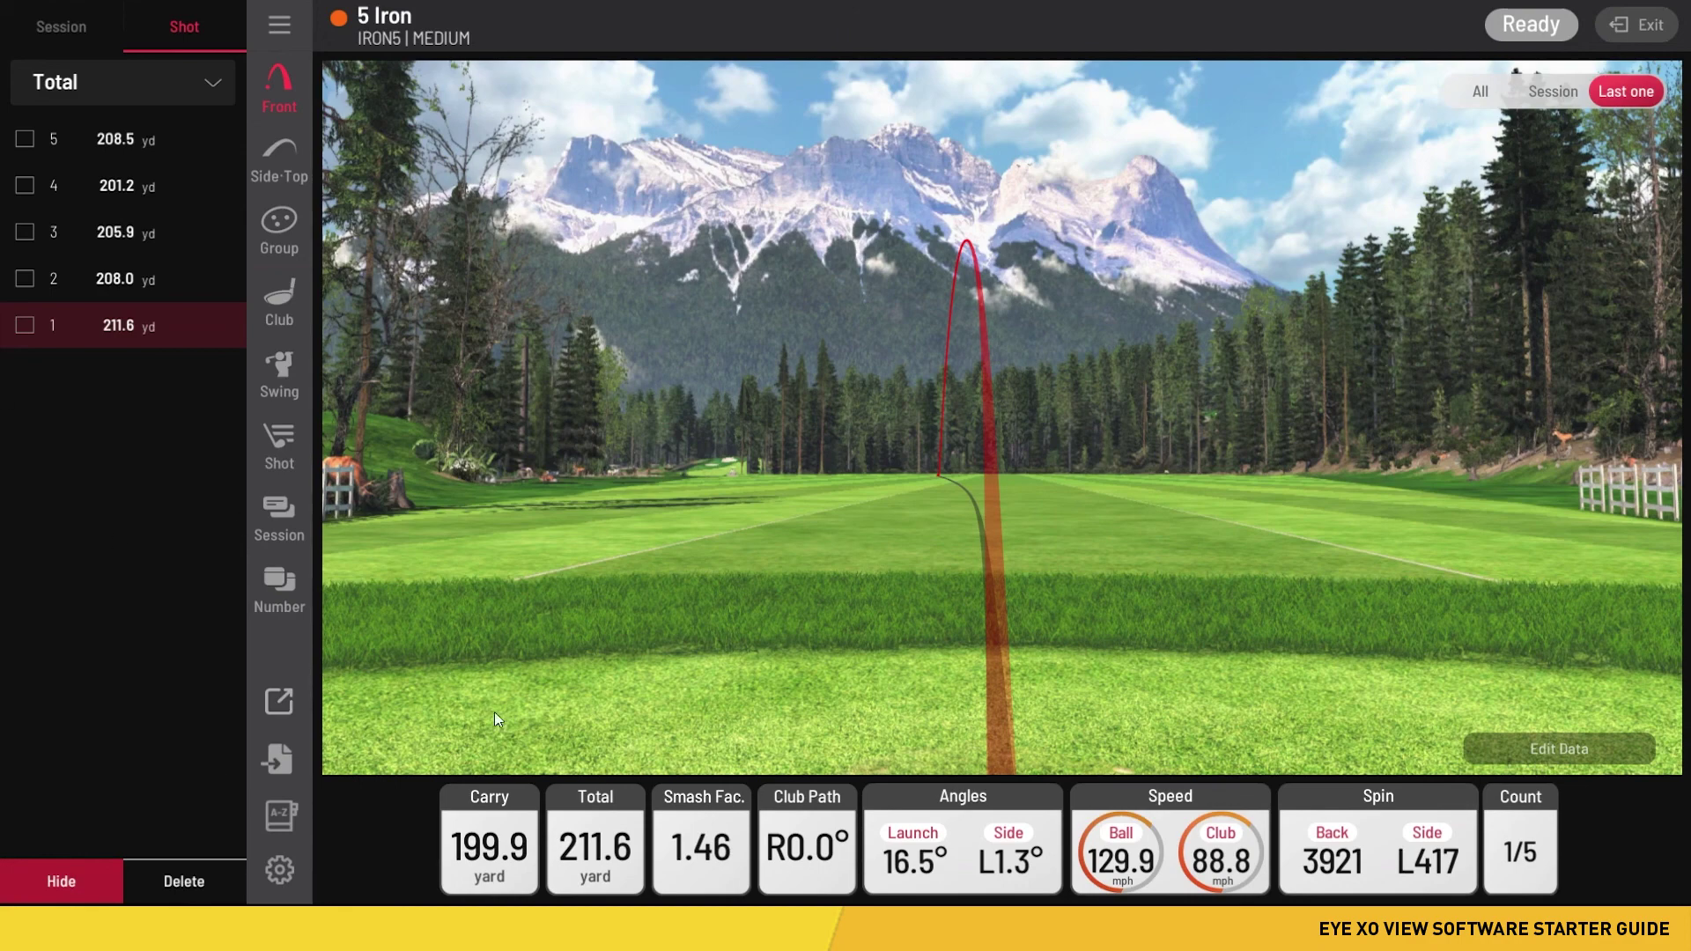
- Open the export page with CSV, XLSX and Power U Report options
{"action": "left_click", "coordinate": [278, 760]}
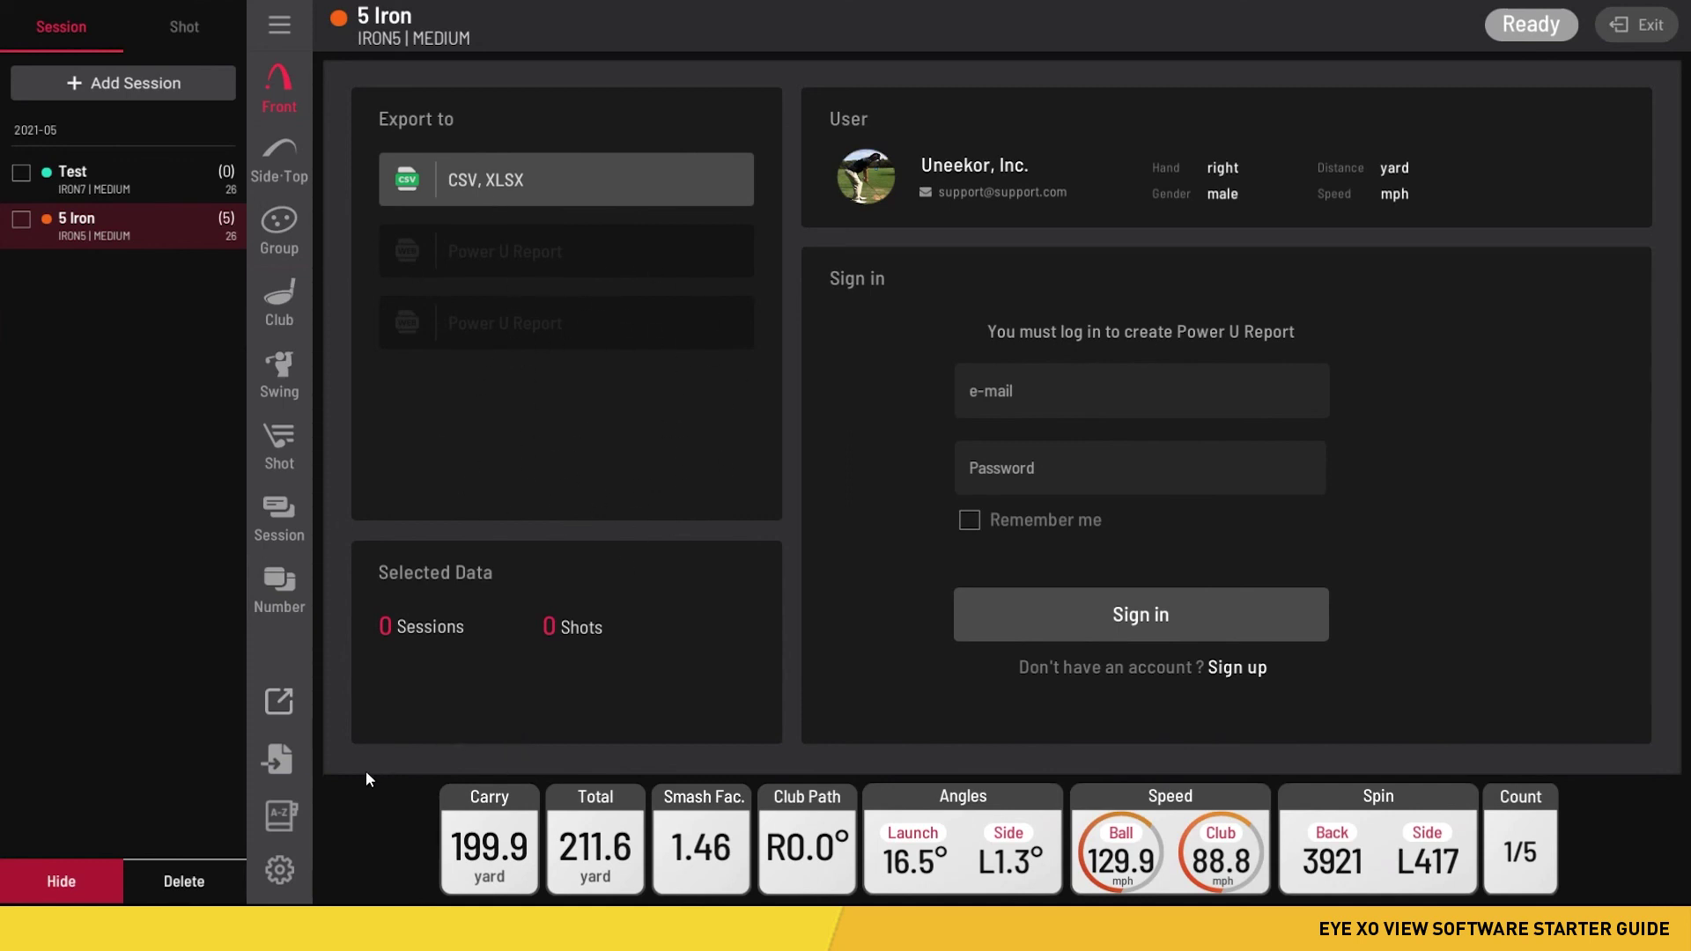
- Open the A-Z data glossary explaining Total, Carry, Club Speed and Ball Speed
{"action": "left_click", "coordinate": [292, 814]}
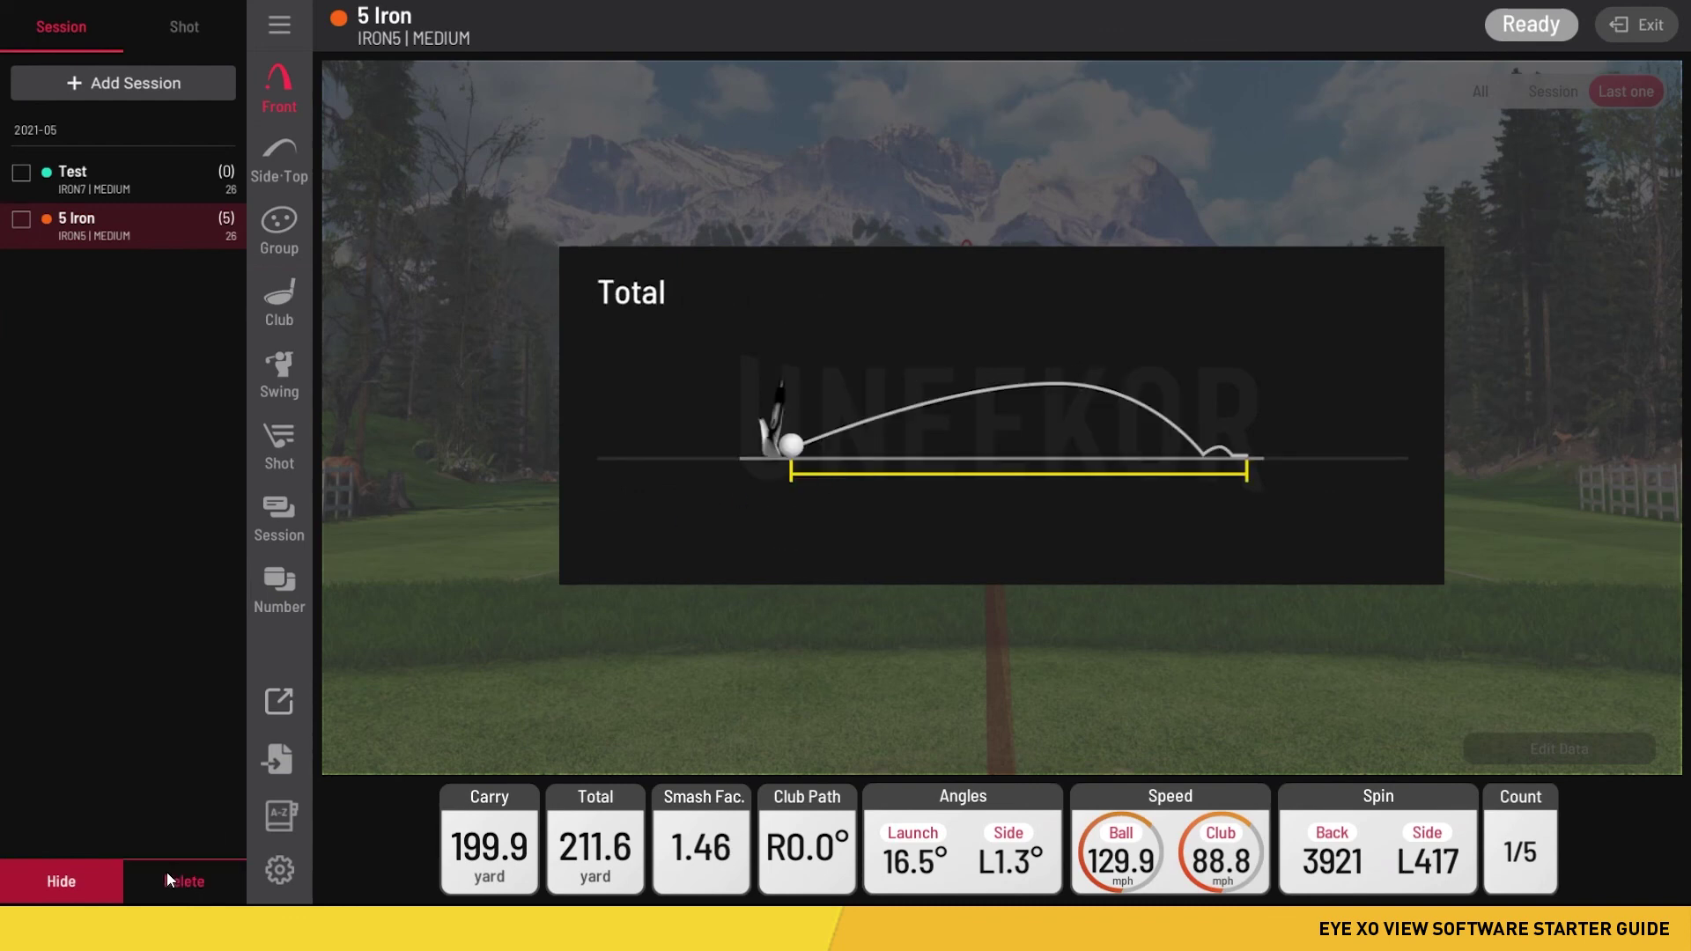
- Open the Setting page and select, then deselect, the ProteePlay licence key field
{"action": "left_click", "coordinate": [280, 871]}
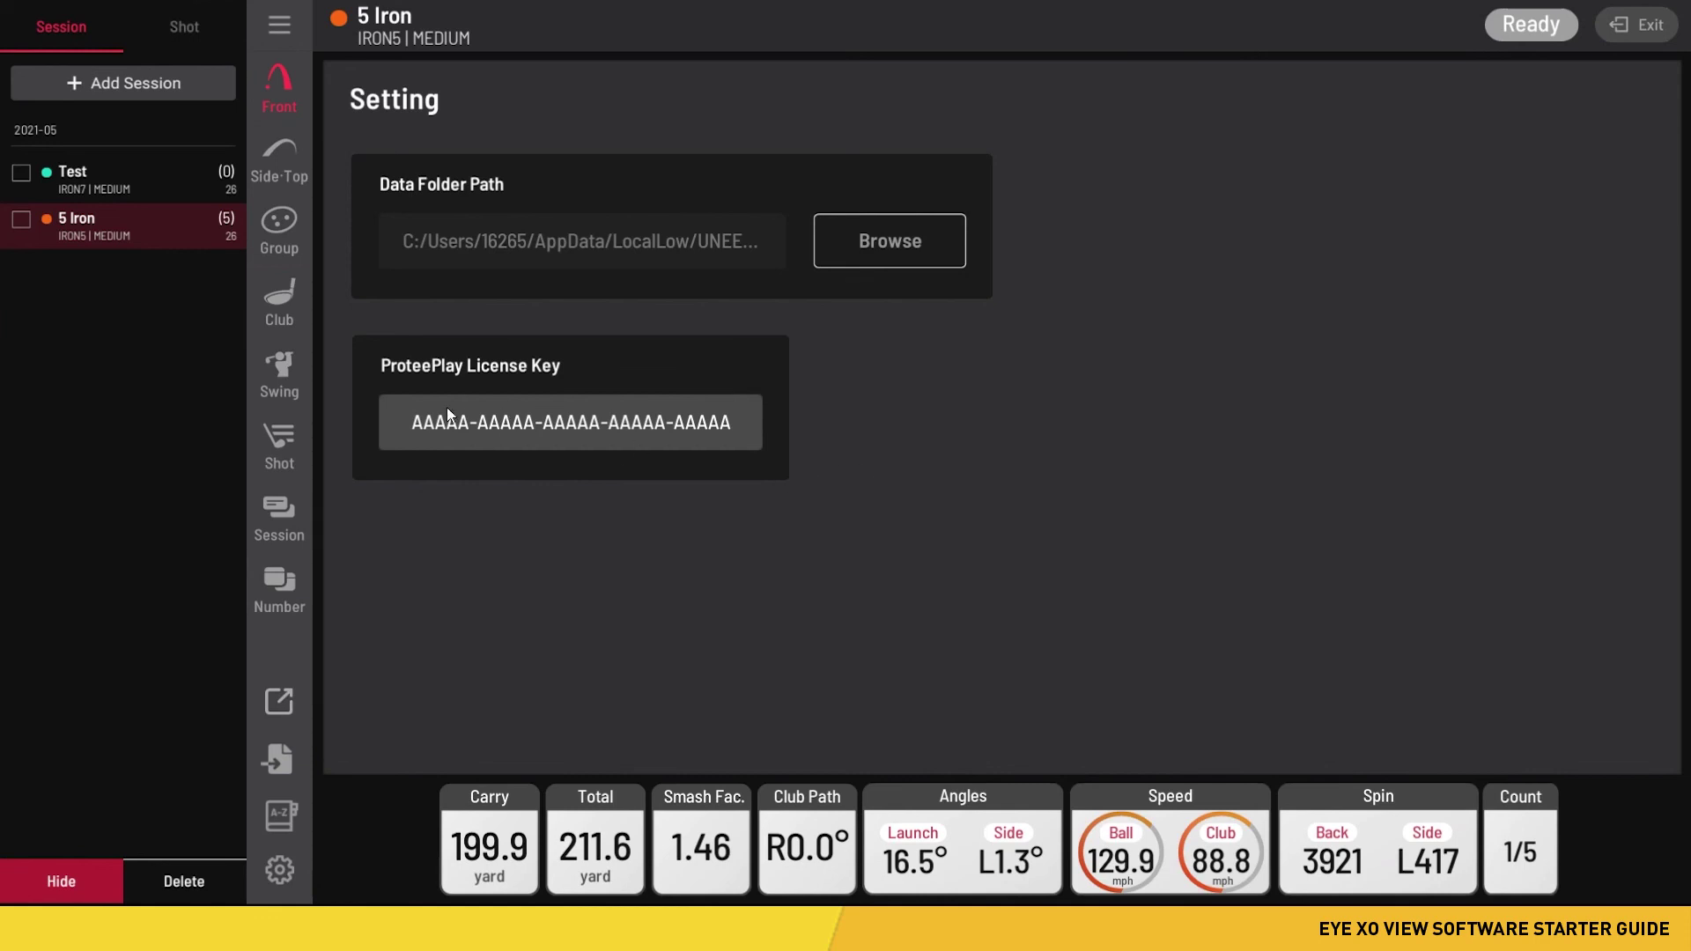
{"action": "left_click", "coordinate": [509, 428]}
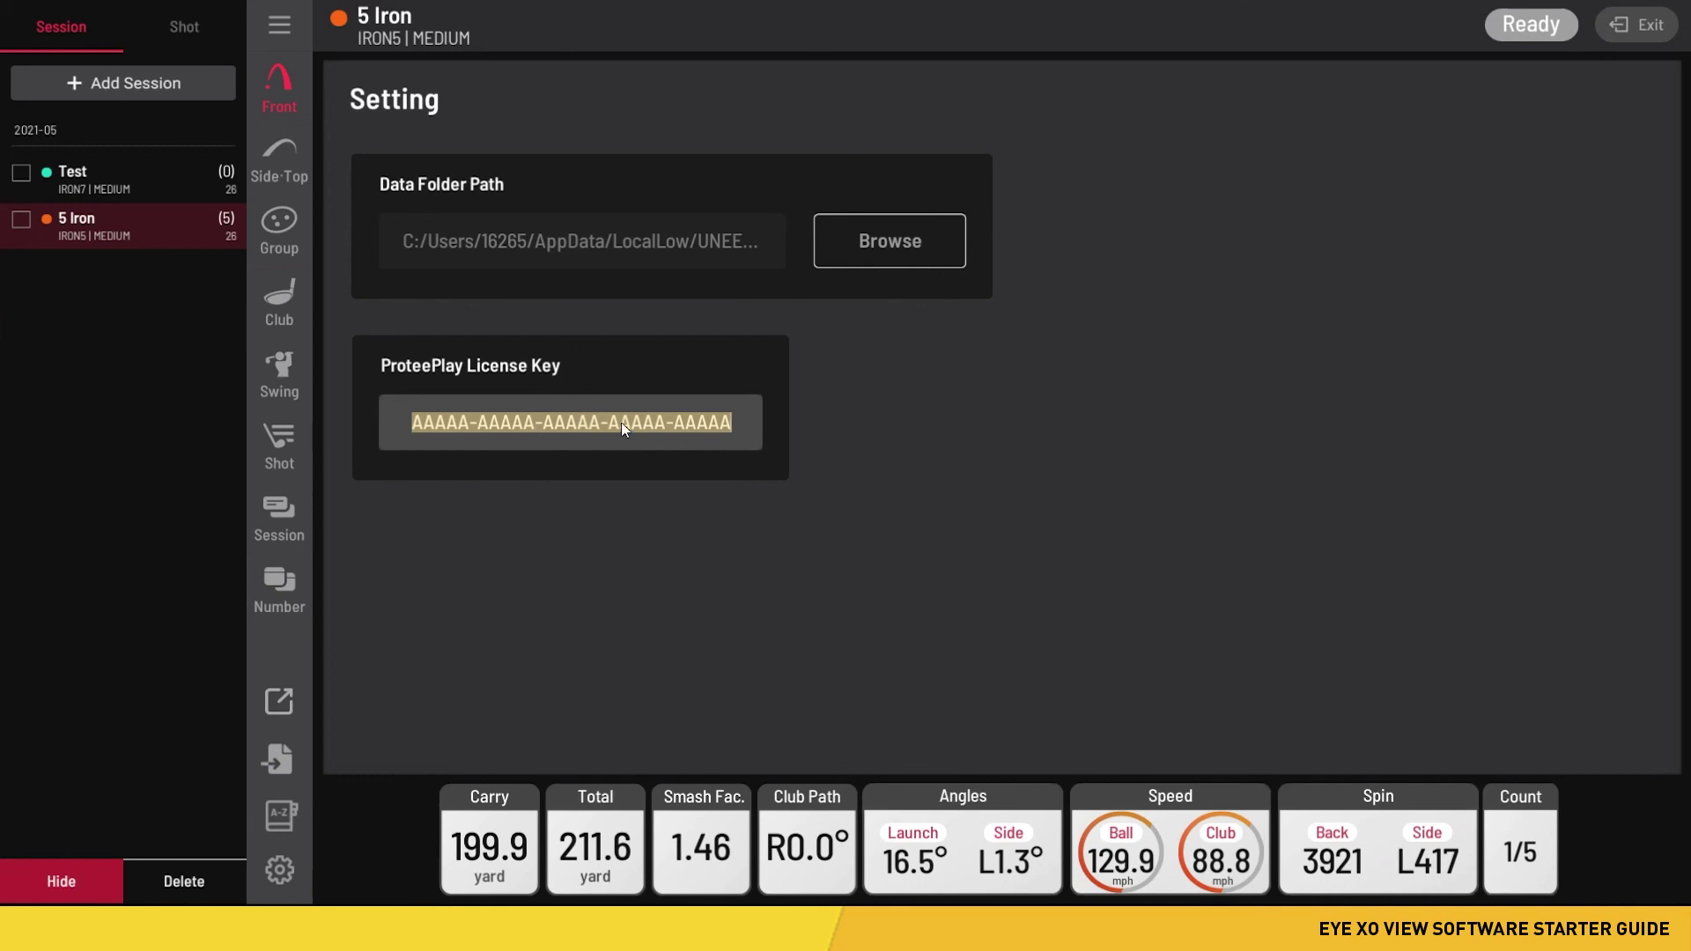
{"action": "left_click", "coordinate": [709, 557]}
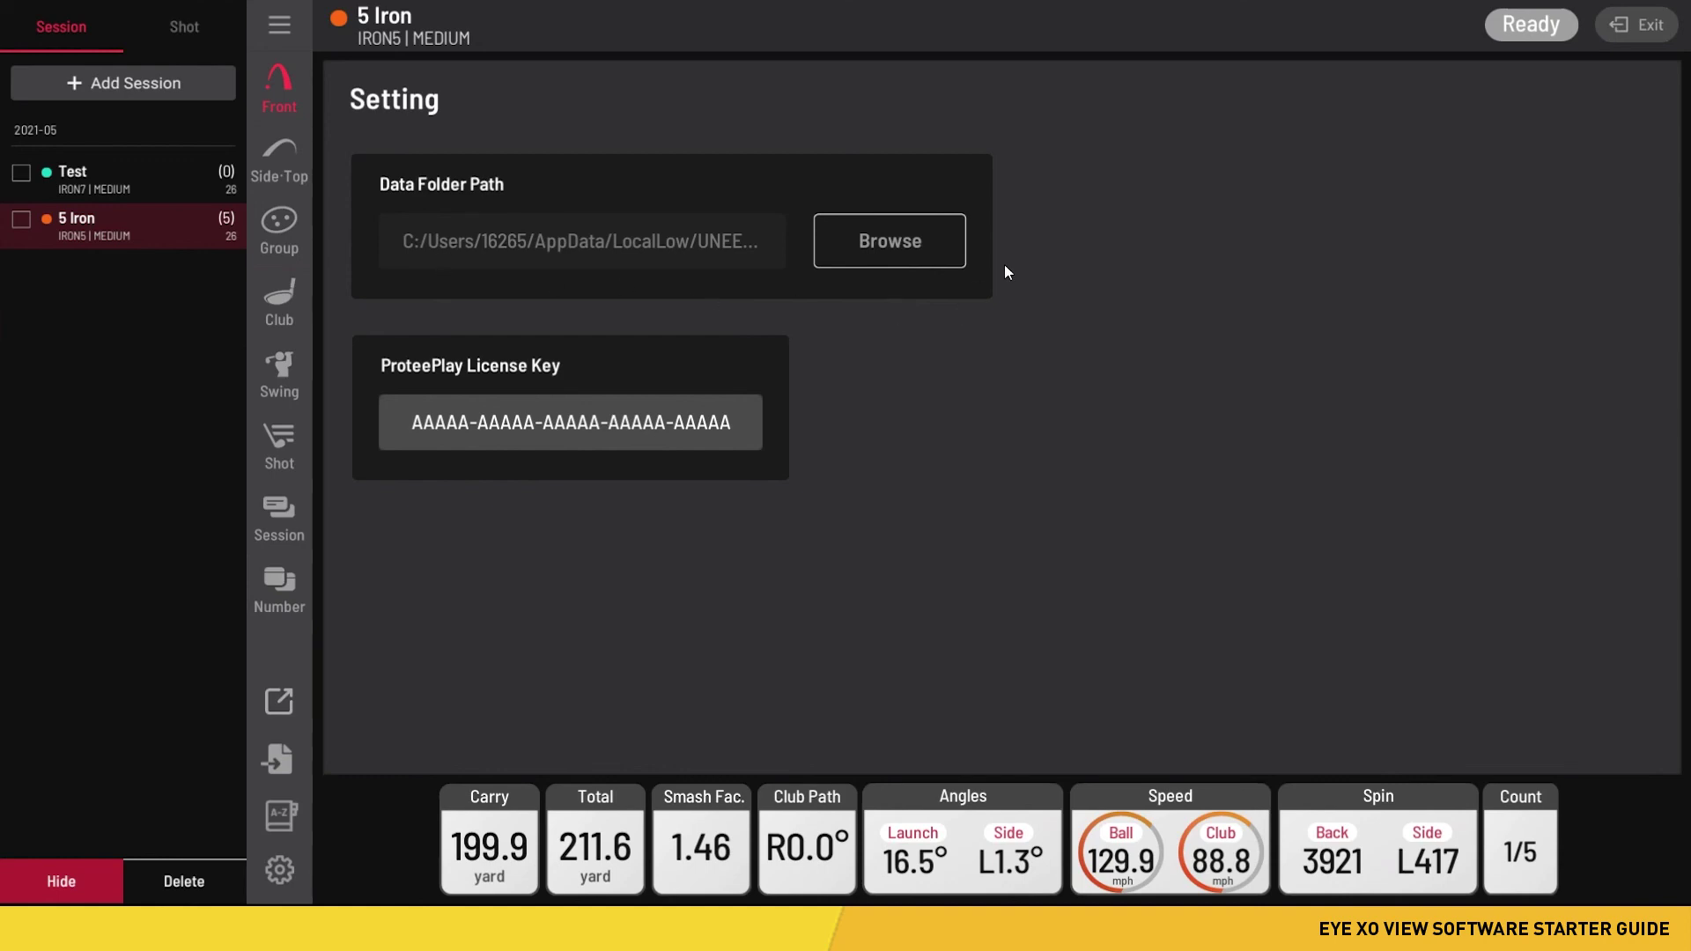
- Return to the Front view showing the 5 Iron shot's 199.9-yard carry
{"action": "left_click", "coordinate": [279, 92]}
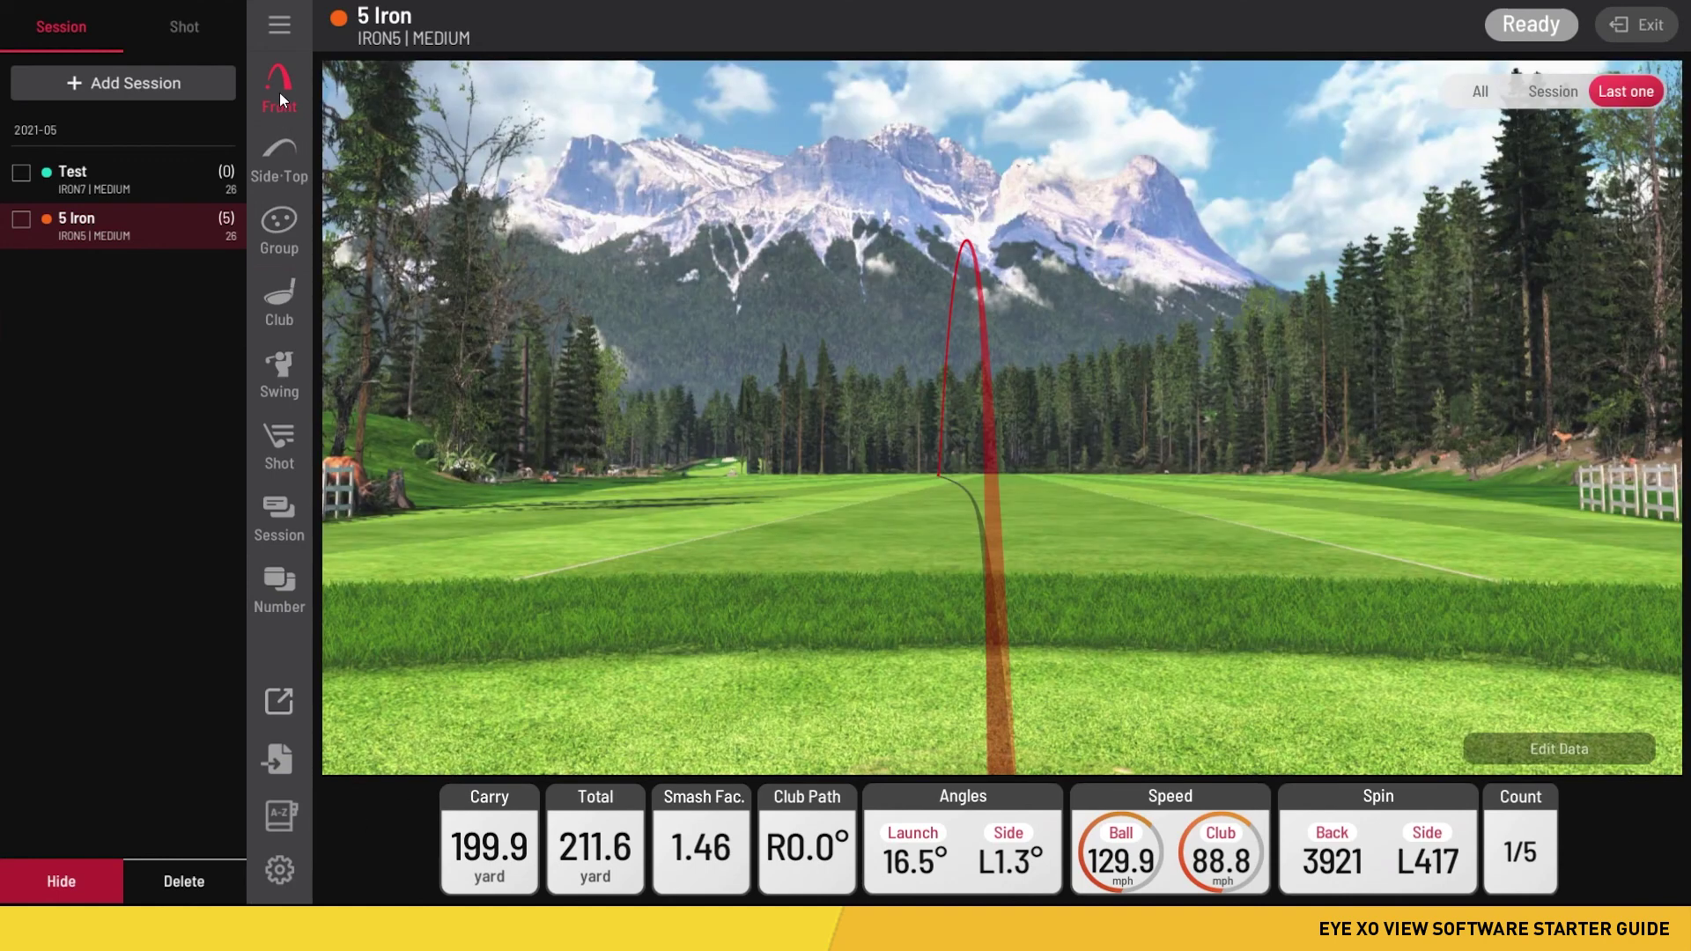